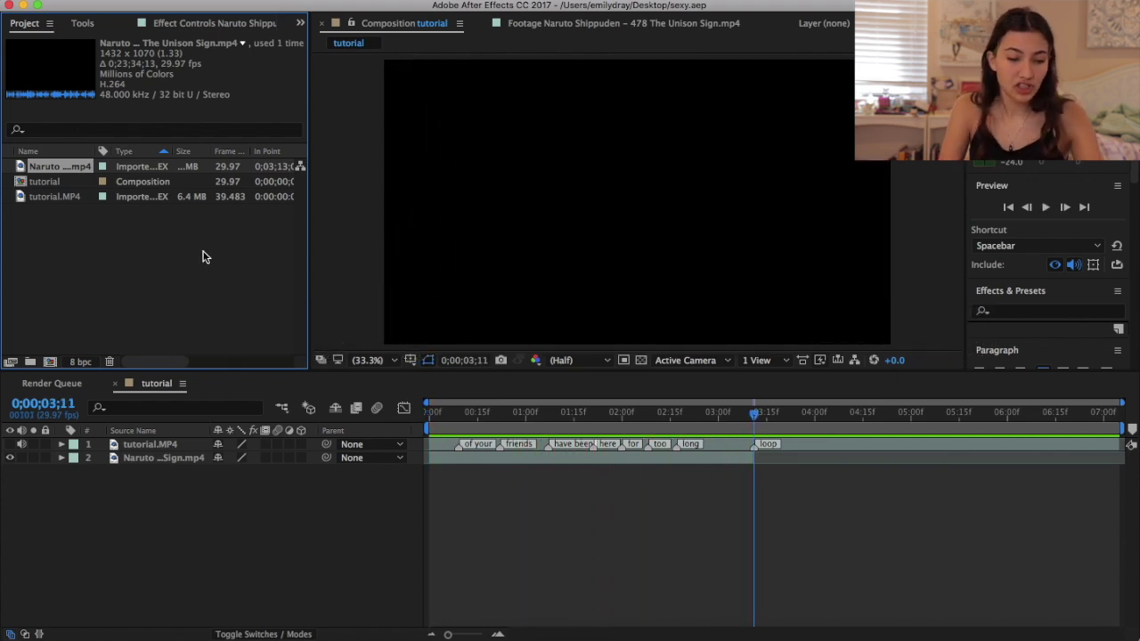
Step: Reveal the mask path keyframes on the Naruto clip and play the opening of the composition
drag(458, 411, 430, 412)
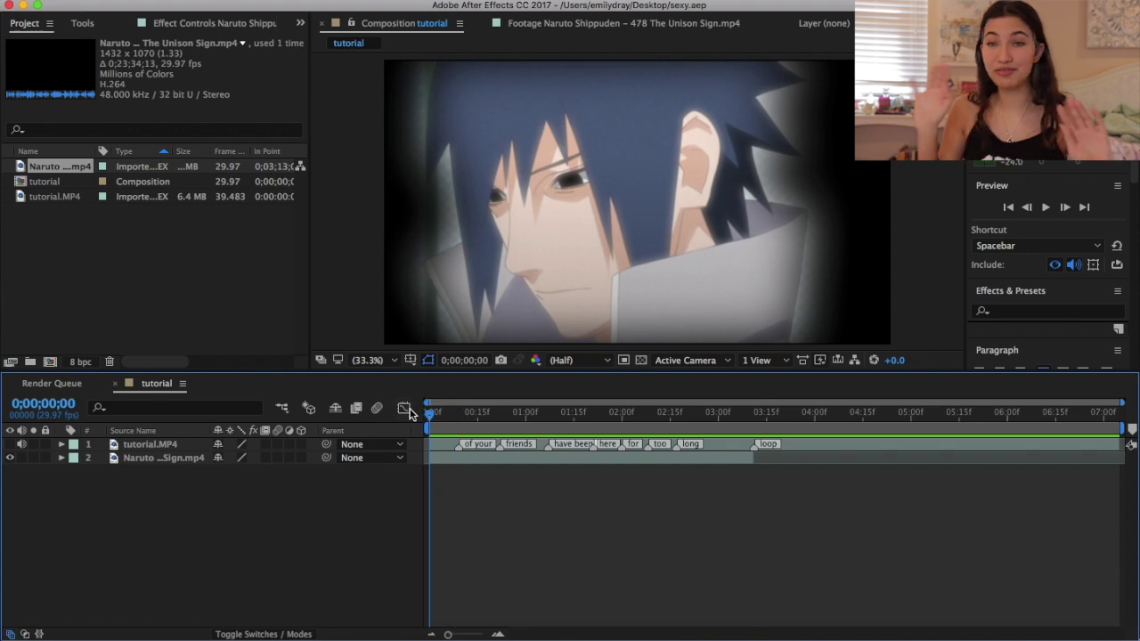
click(463, 458)
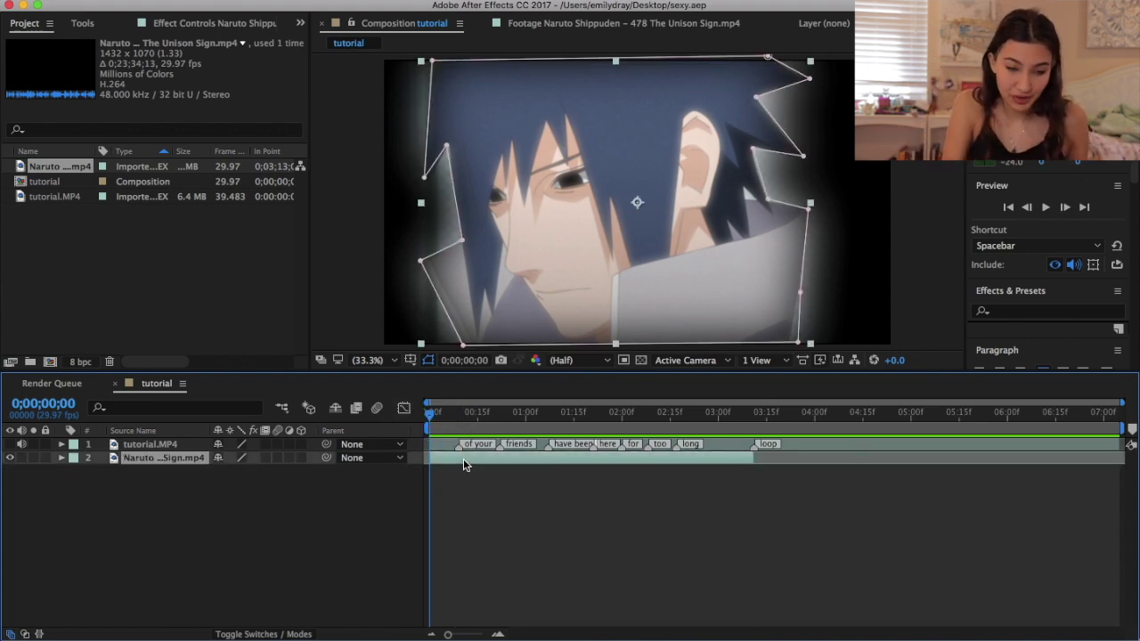
key(u)
key(space)
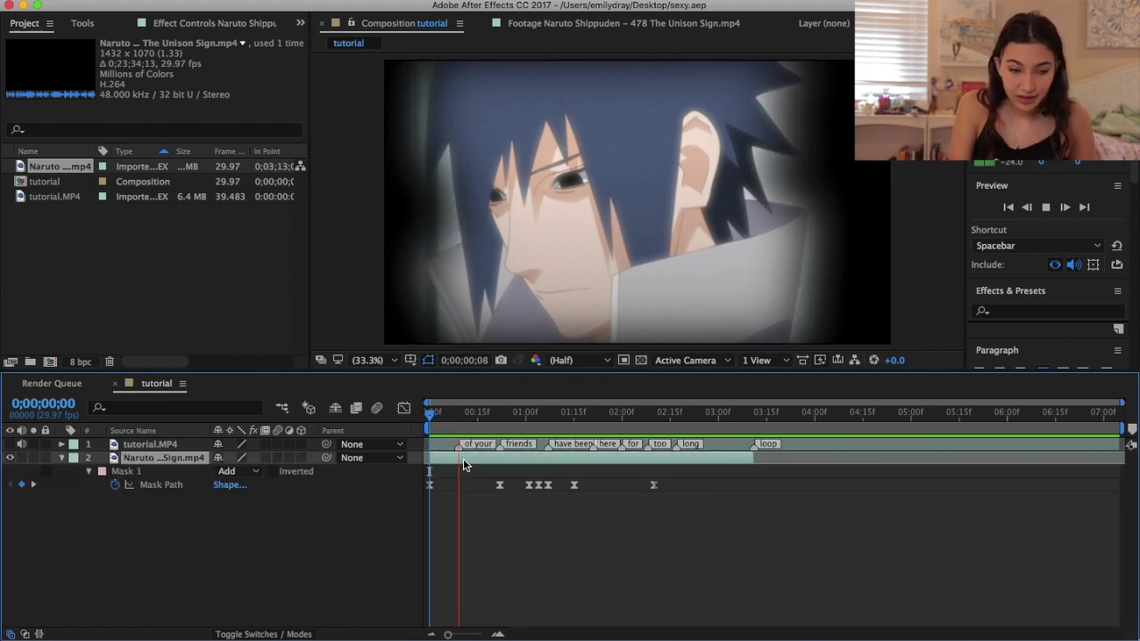
key(space)
drag(494, 421, 439, 417)
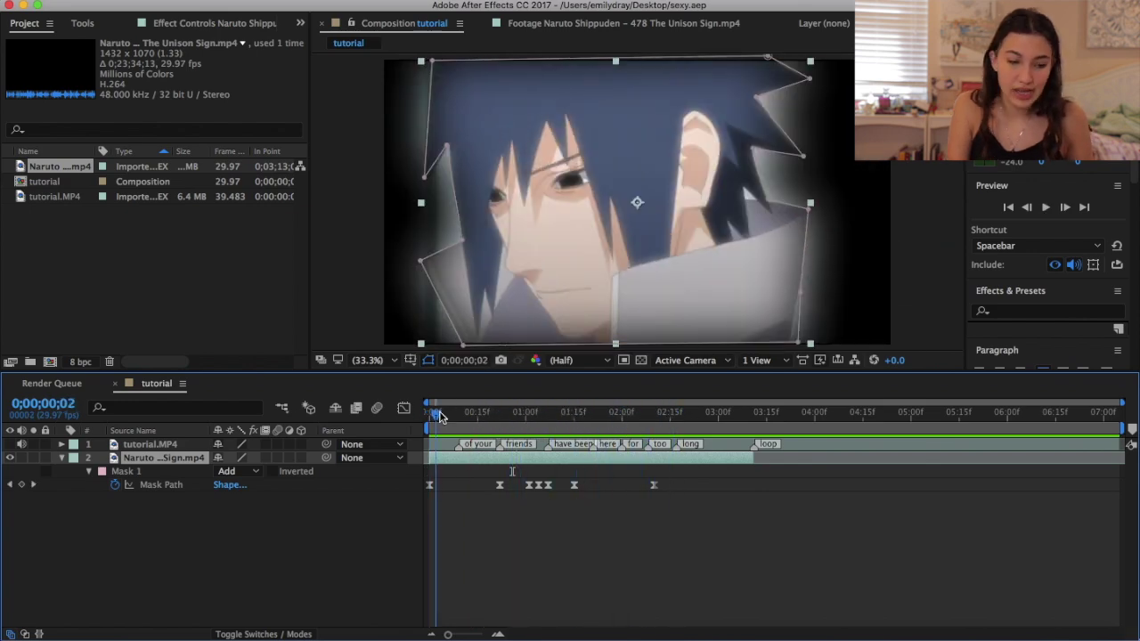
Step: Collapse the Naruto clip's mask properties and activate the Type tool
click(60, 458)
click(82, 21)
click(185, 45)
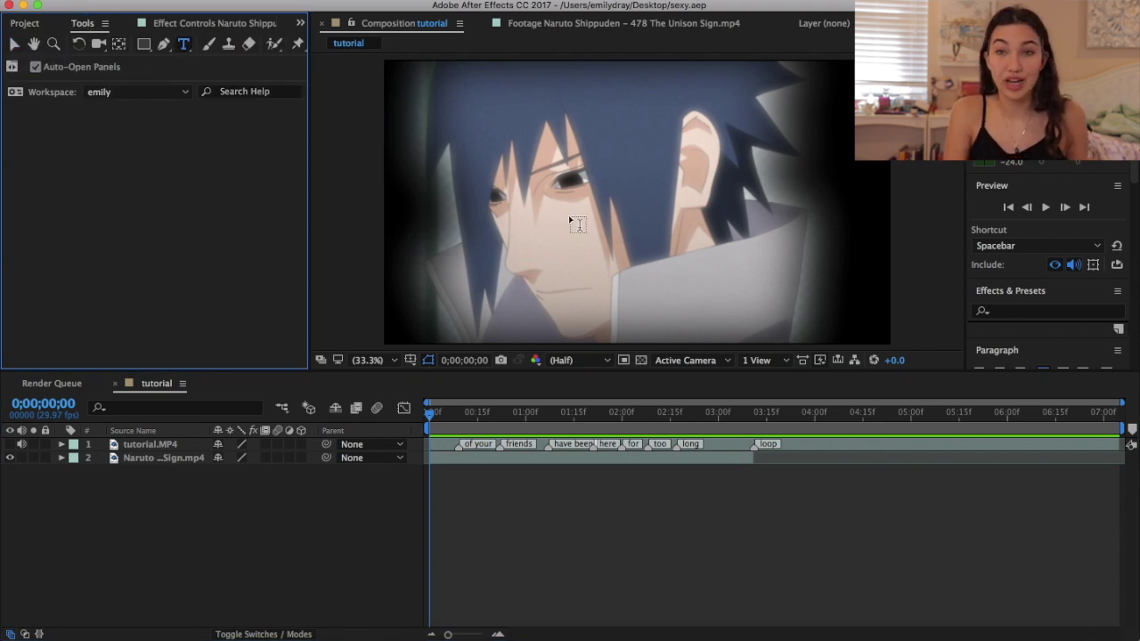
Step: Show the audio waveform of the tutorial.MP4 layer and examine it against the lyric markers
click(445, 444)
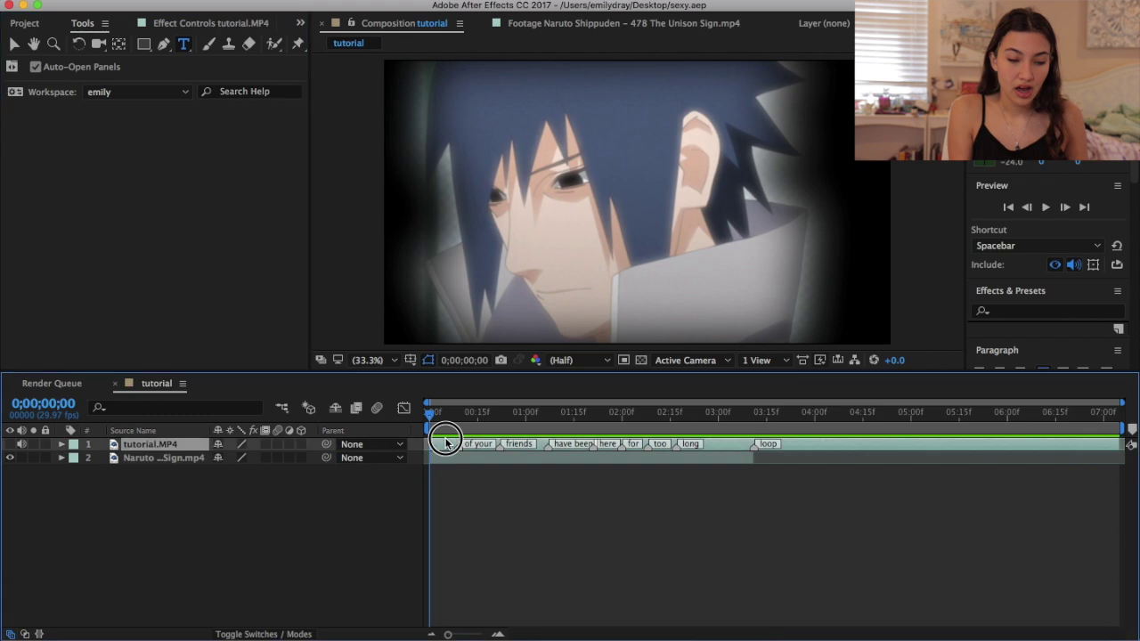
key(l)
key(l)
key(equal)
key(equal)
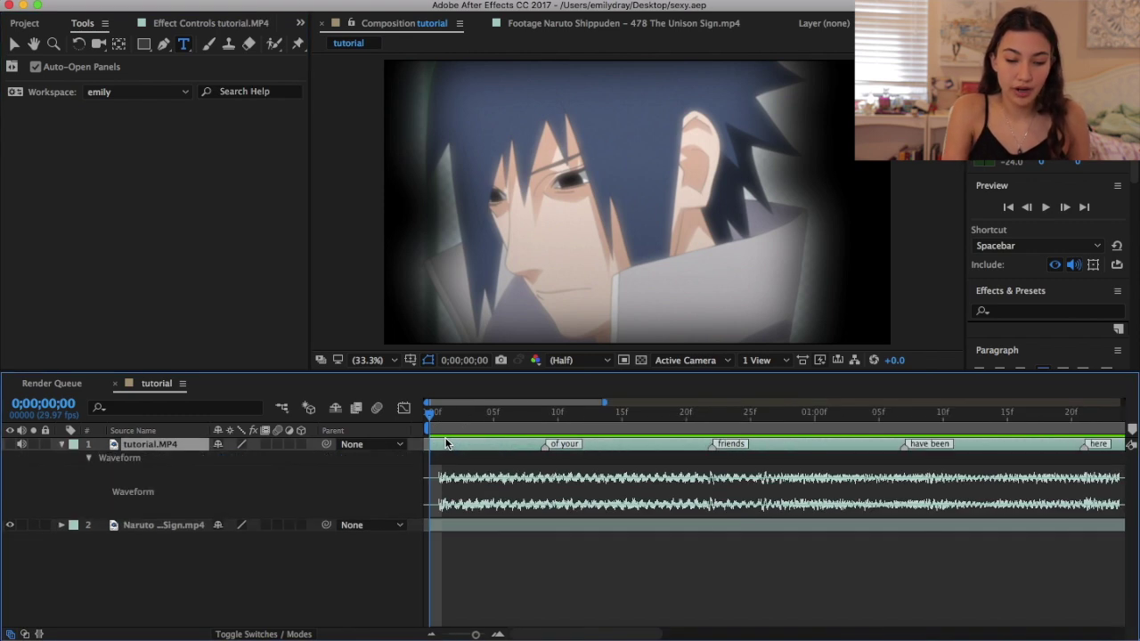
key(minus)
key(minus)
key(minus)
key(minus)
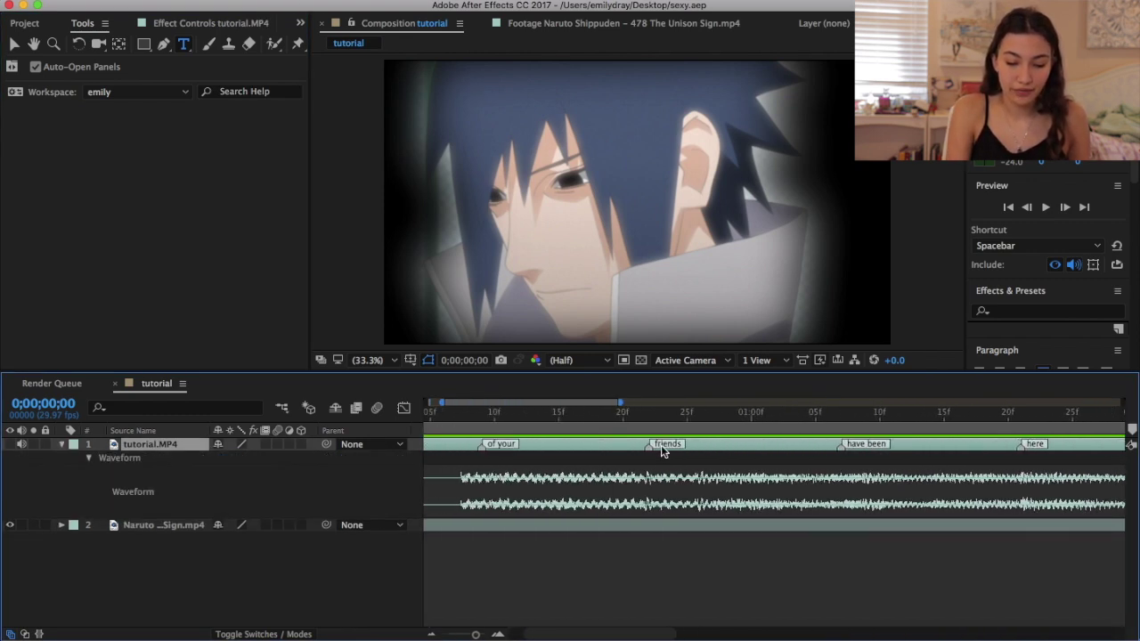
Step: Add a text layer reading "all" near the middle of the frame and lock the tutorial.MP4 layer
click(579, 218)
text(all)
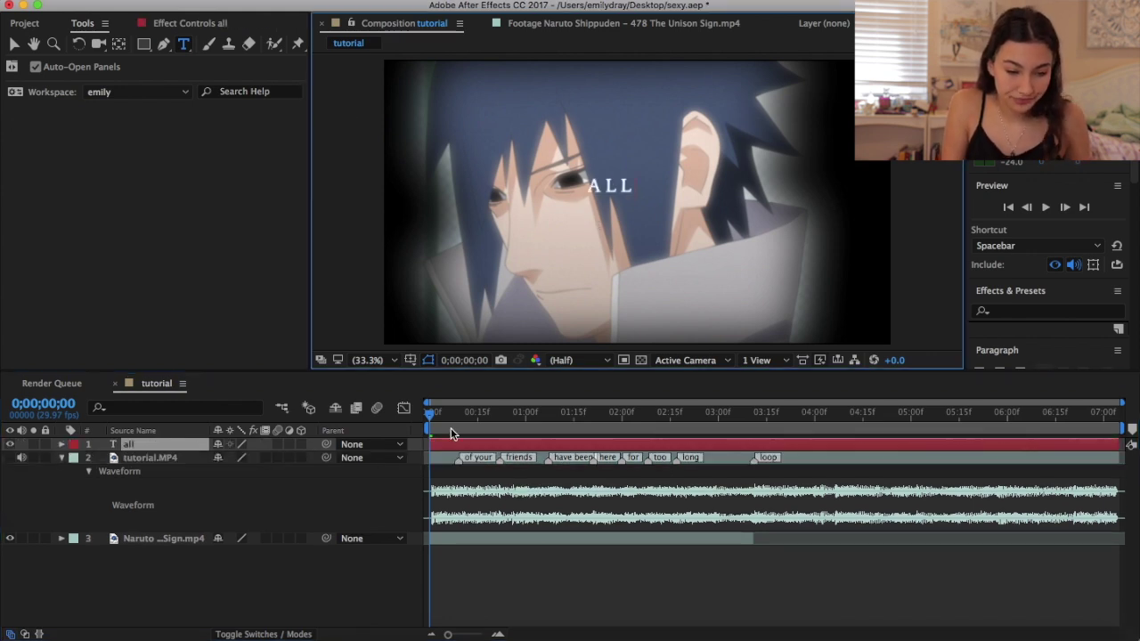
click(455, 425)
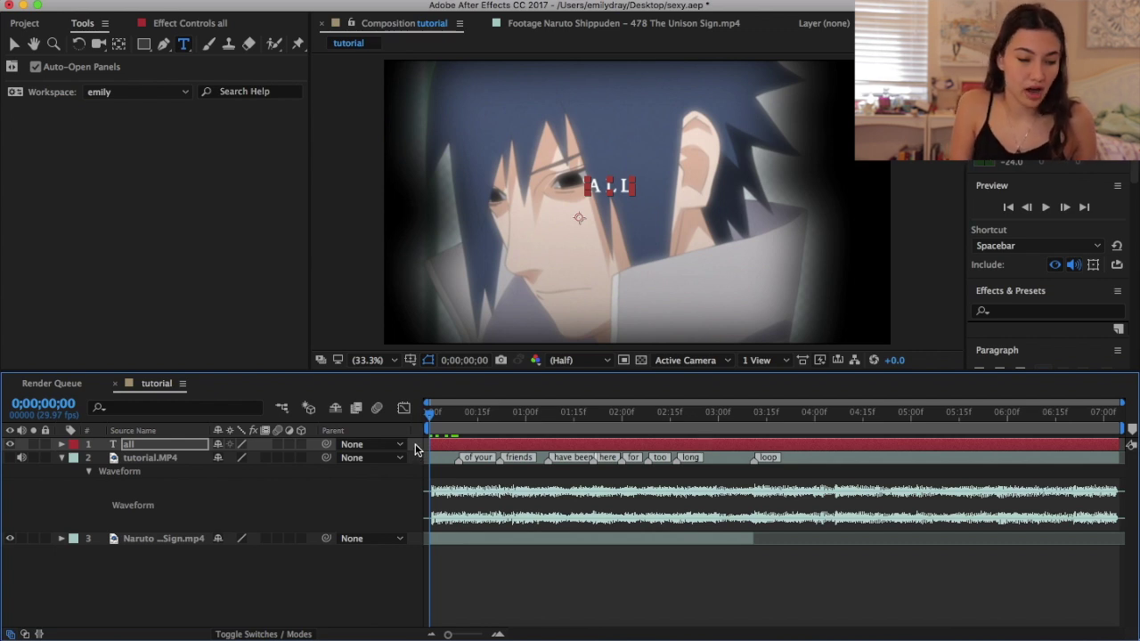
click(45, 458)
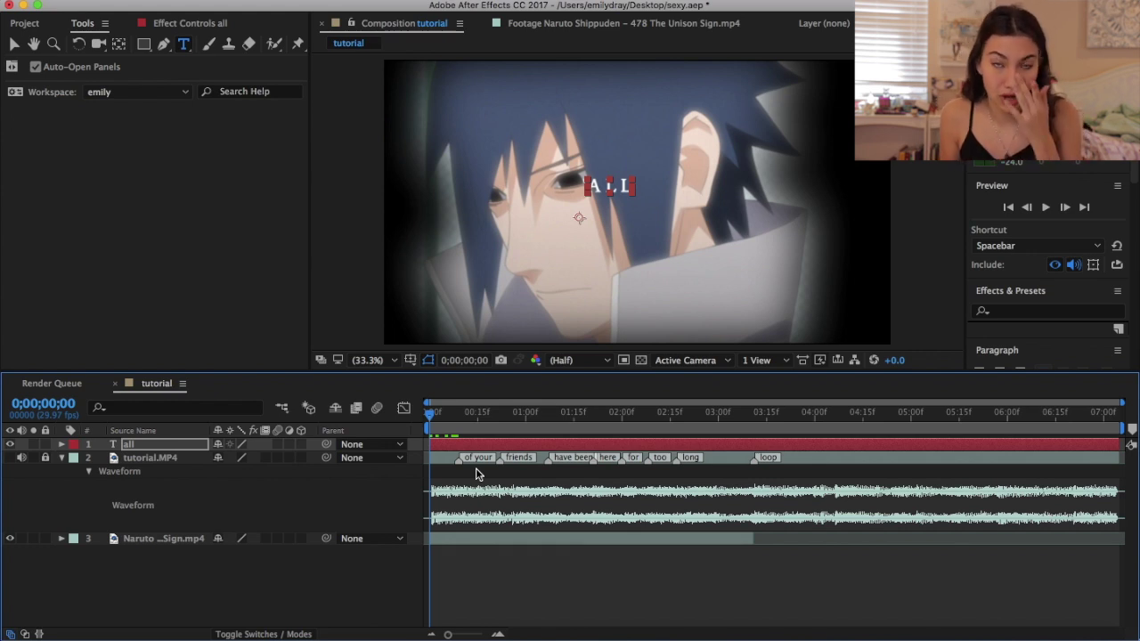
Step: Duplicate the "all" text layer twice and rewrite the copies as "of your" and "friends"
key(ctrl+d)
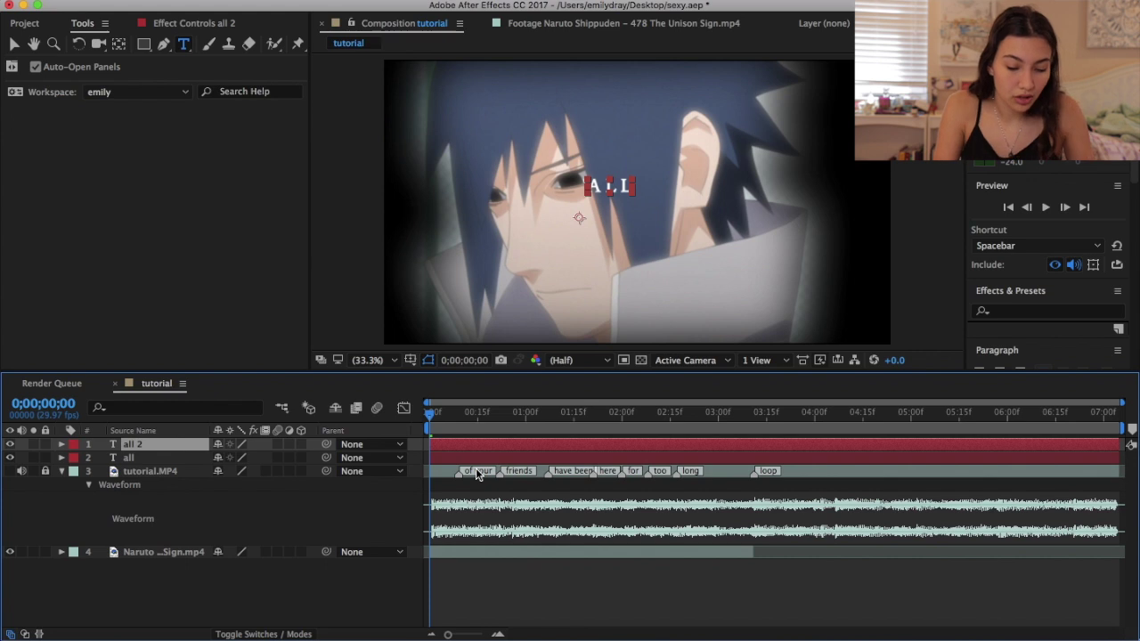
double_click(459, 446)
text(of your)
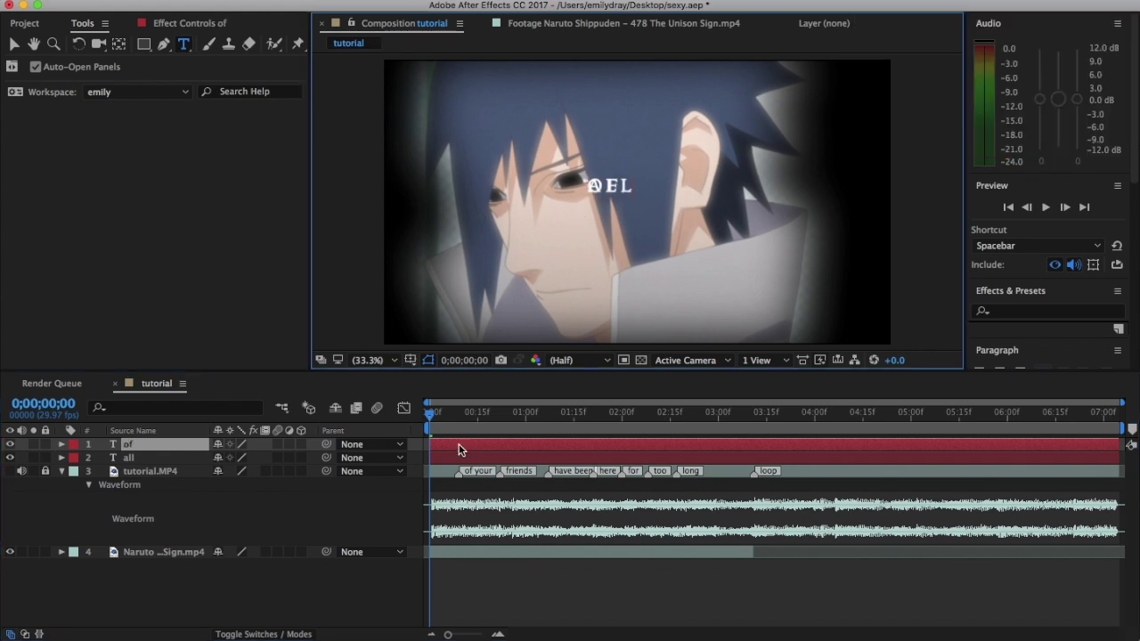
click(460, 448)
key(super+d)
double_click(461, 448)
text(friends)
Step: Create two more duplicate text layers reading "have been" and "here"
key(super+d)
double_click(458, 443)
text(have been)
key(super+d)
text(here)
Step: Duplicate the text layer for the remaining lyrics "for", "too" and "long"
key(super+d)
text(for)
key(super+d)
double_click(462, 444)
text(too)
key(super+d)
text(long)
Step: Collapse the audio waveform and move all the text layers below the tutorial.MP4 layer
click(61, 551)
shift+click(147, 538)
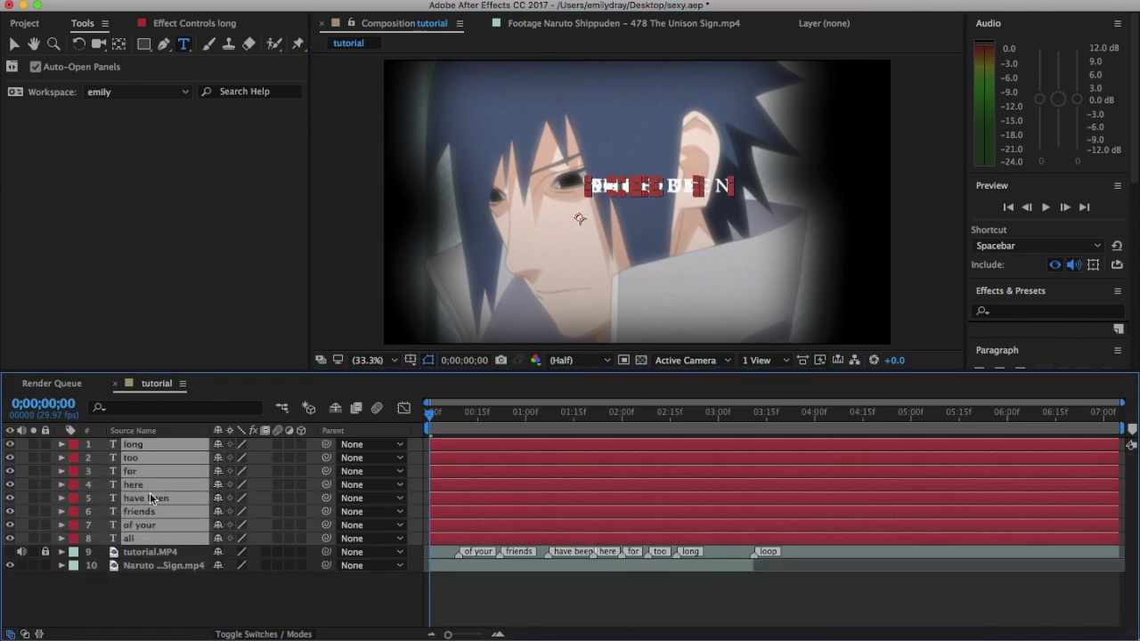
drag(149, 493, 155, 561)
click(166, 593)
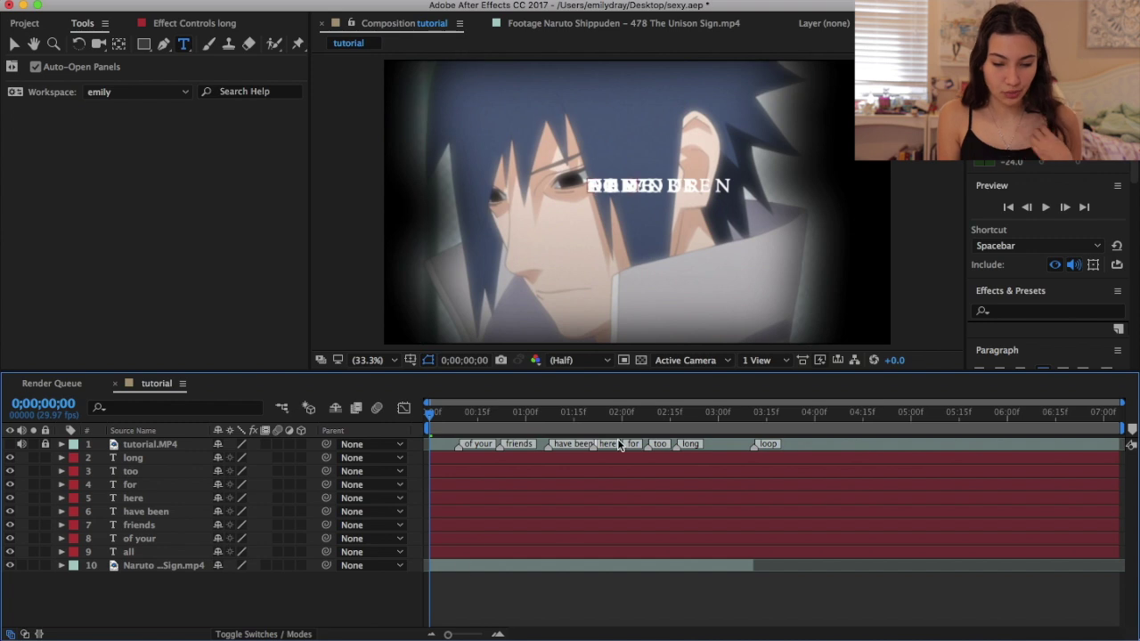
Step: Split all the text layers at the "loop" marker (0;00;03;11) and delete the parts after it
click(756, 415)
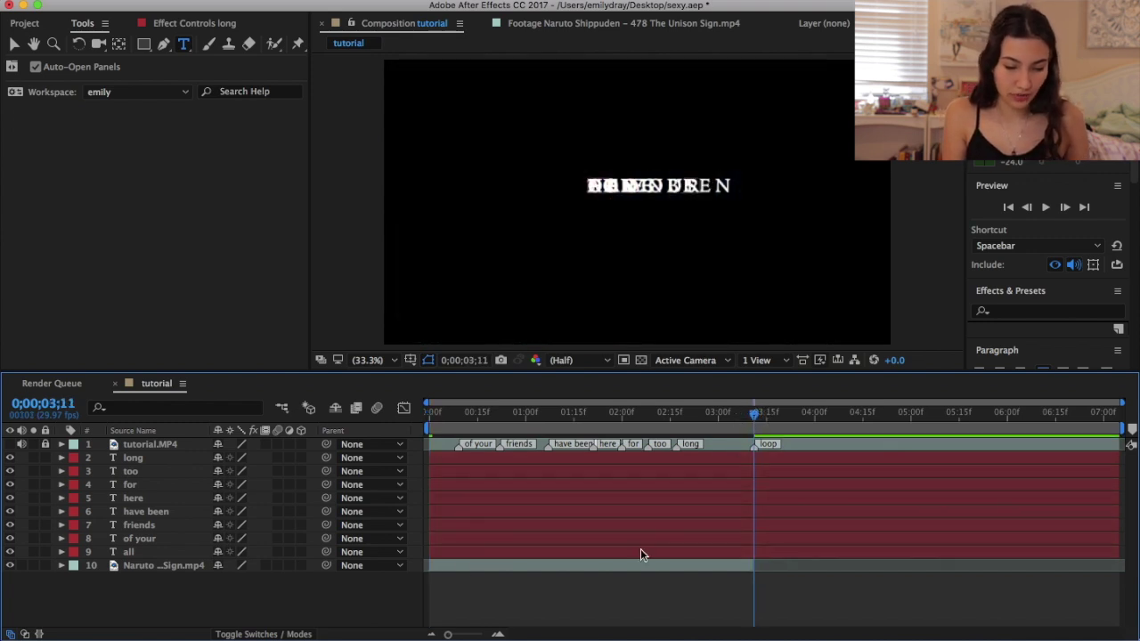
click(618, 552)
drag(53, 554, 268, 463)
key(super+shift+d)
key(Delete)
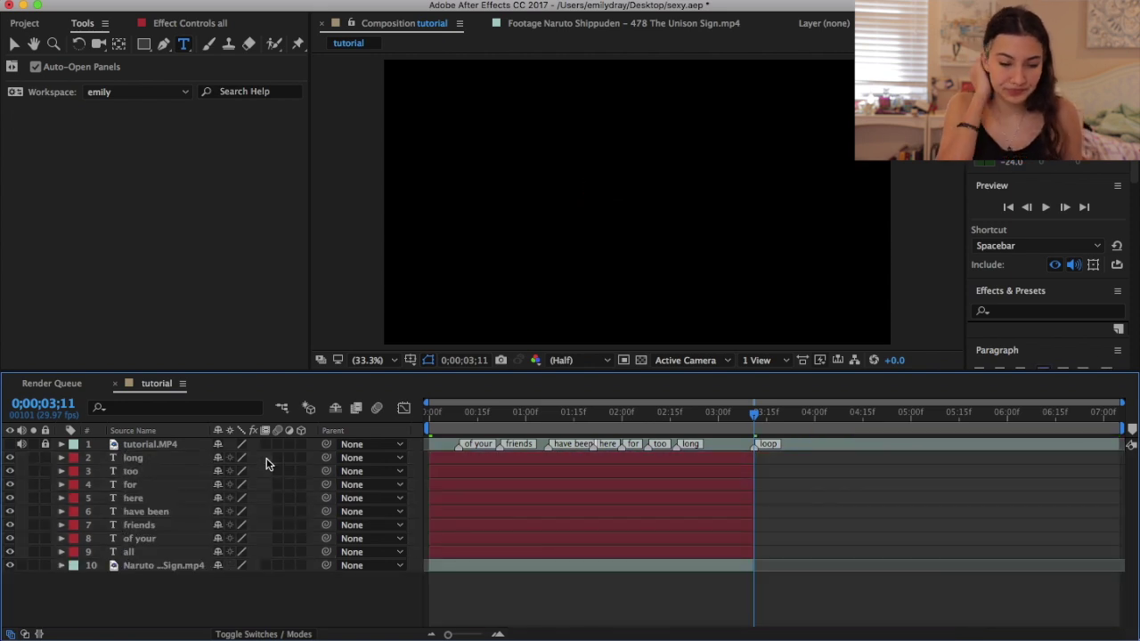
Step: Make all eight text layers 3D layers
key(space)
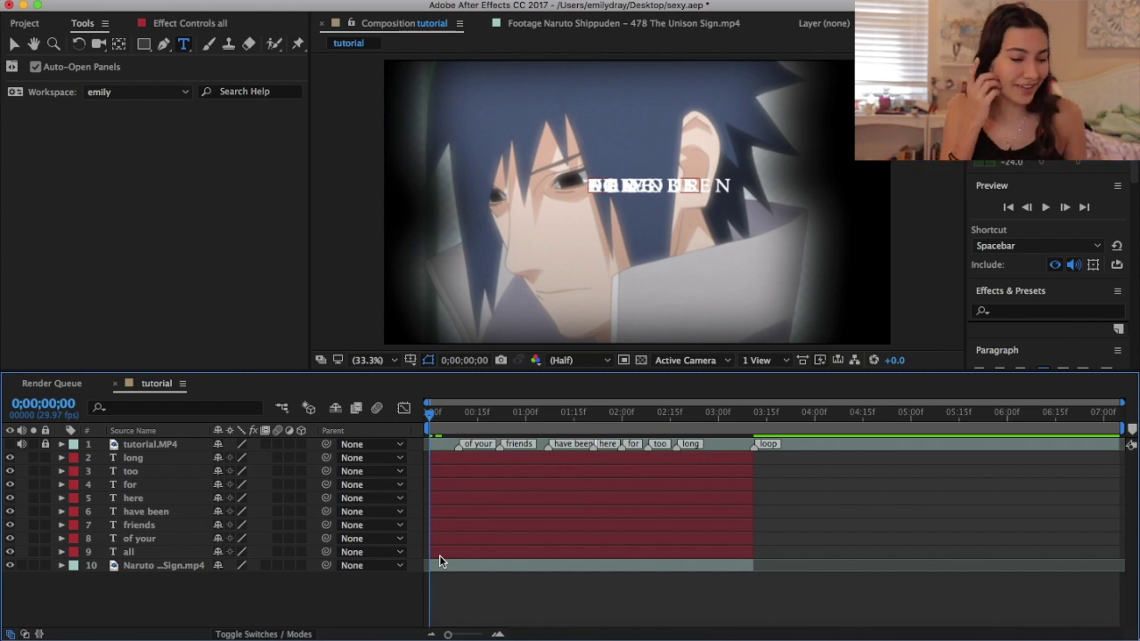
drag(233, 590, 363, 446)
click(301, 459)
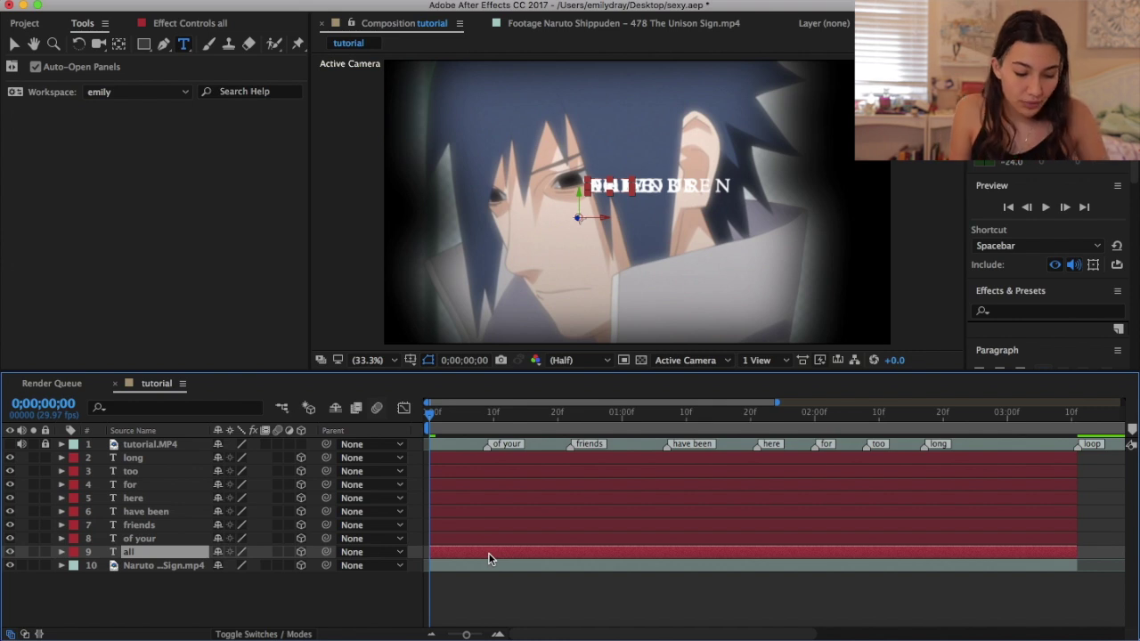
Step: Set the Z position of the "all" text layer to -388 and activate the Selection tool
key(p)
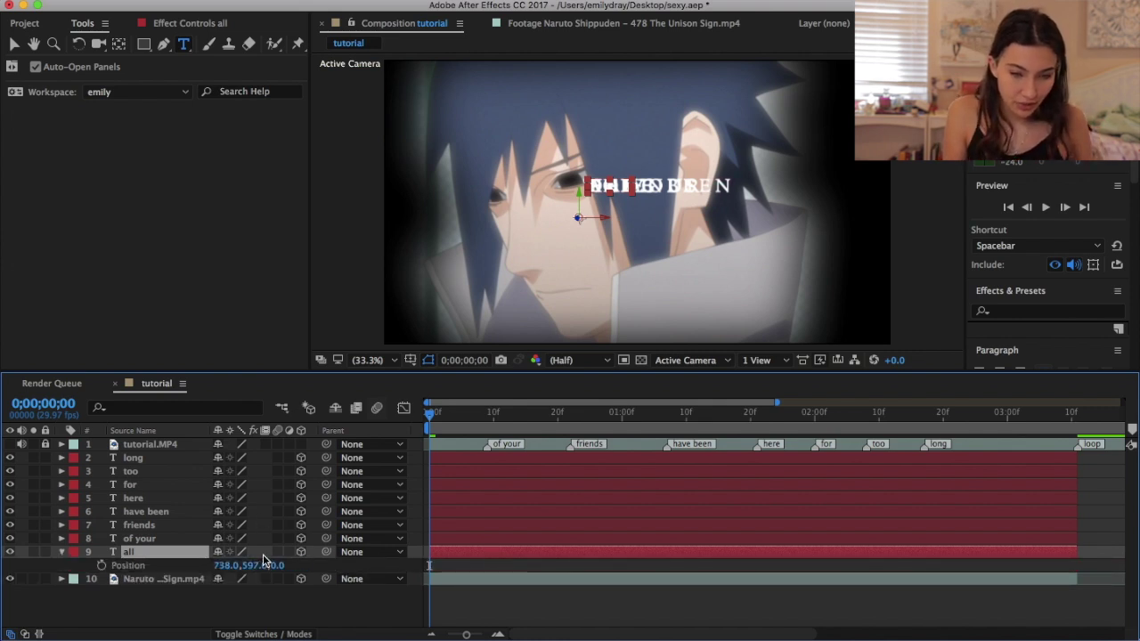
drag(282, 570, 240, 565)
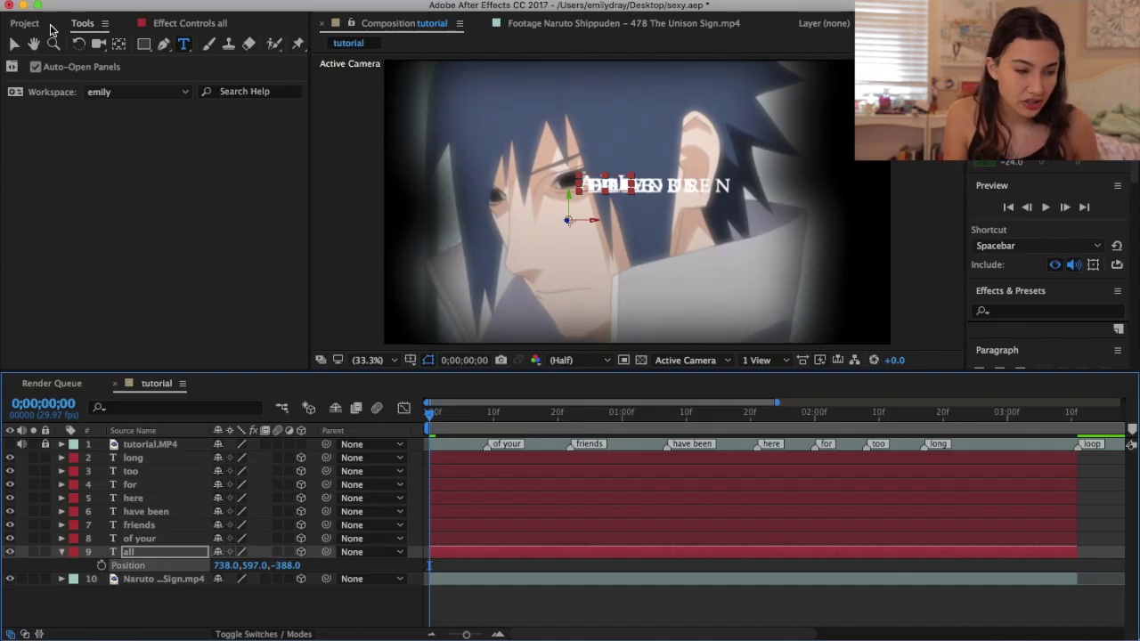
click(15, 45)
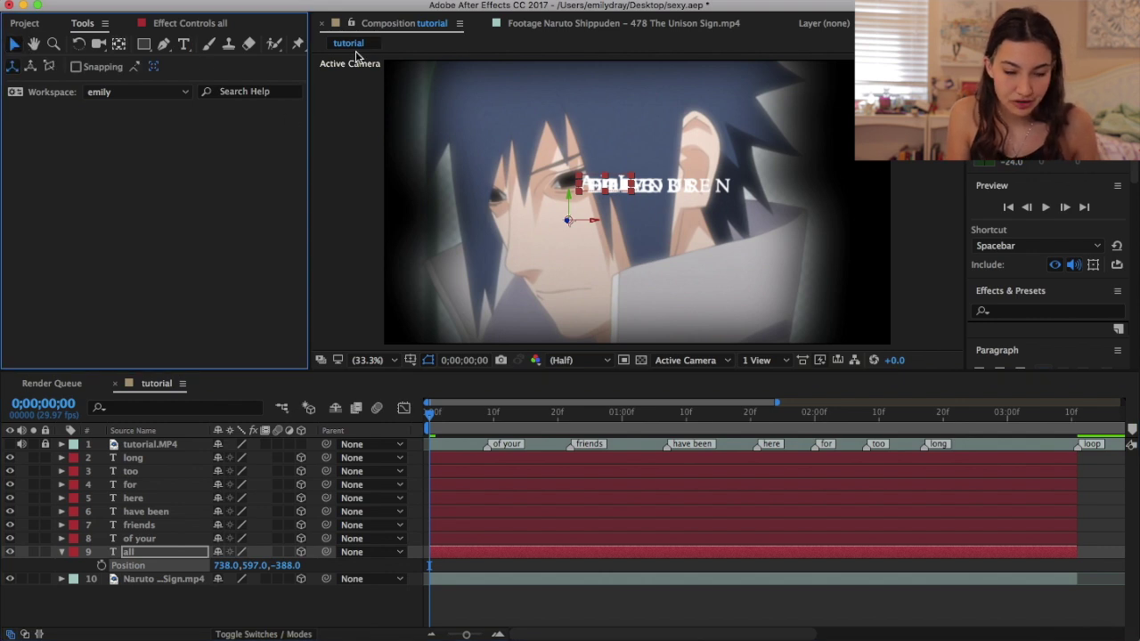
Step: Split the viewer into two horizontal views and set the Z position of the "all" text layer to -209
click(728, 365)
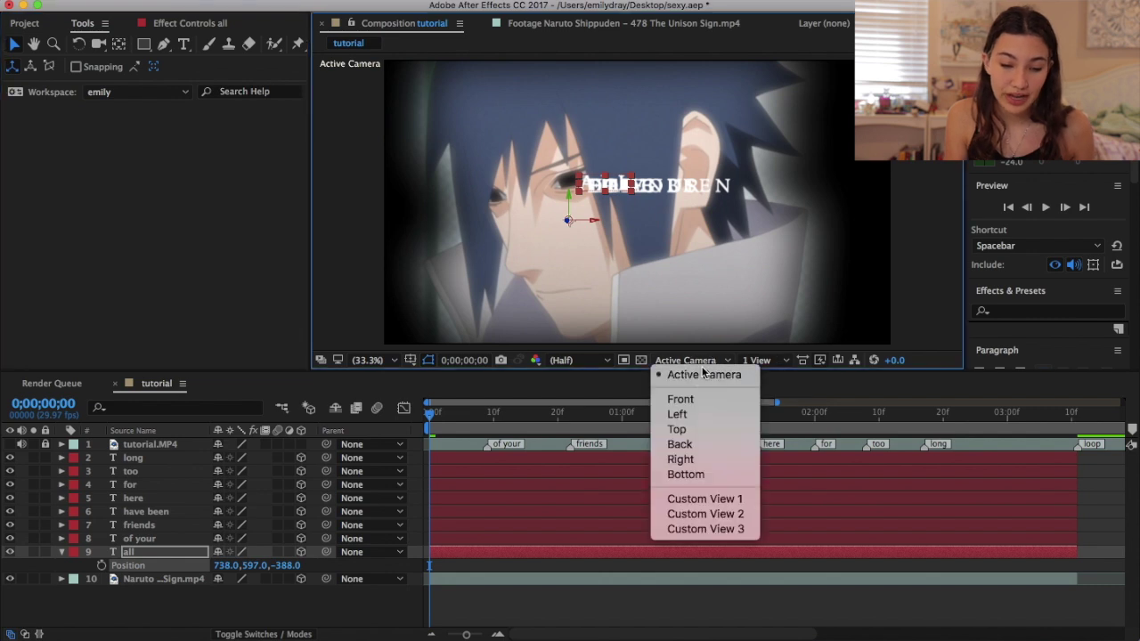
click(733, 370)
click(755, 361)
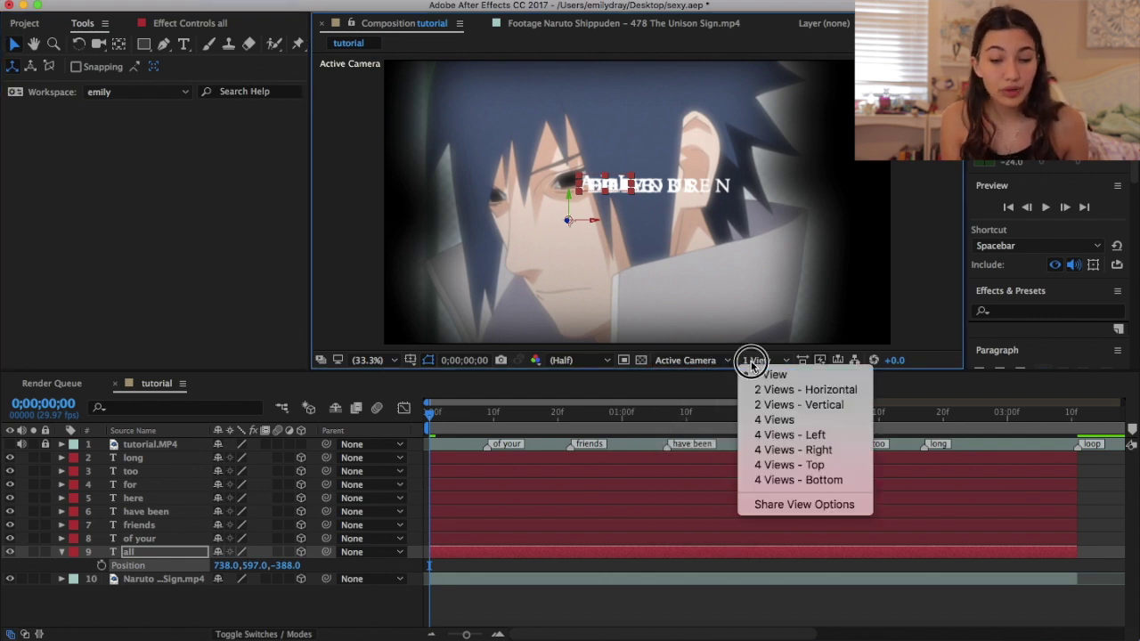
click(766, 392)
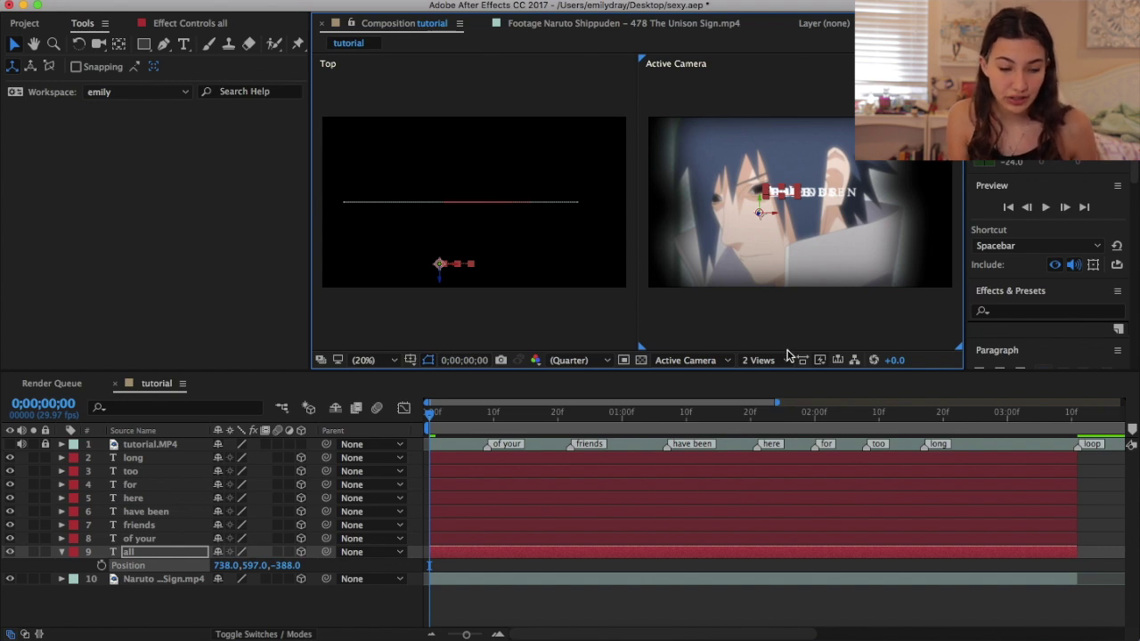
drag(276, 566, 403, 543)
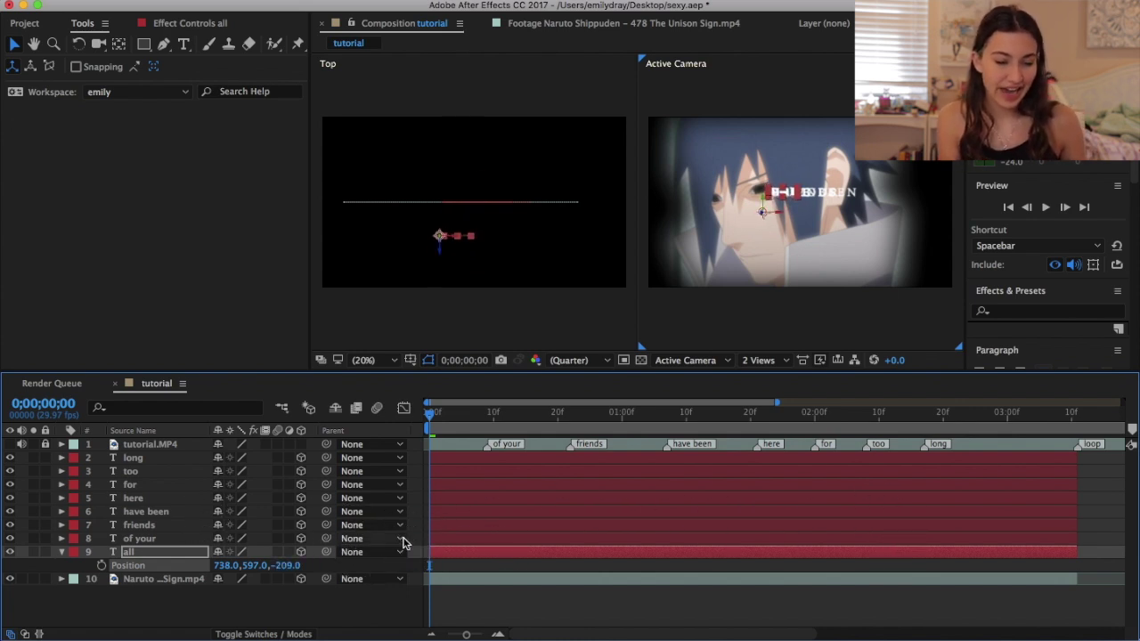
Step: Examine the layers from the Left and Custom View 1 angles and return to a single Active Camera view
click(726, 360)
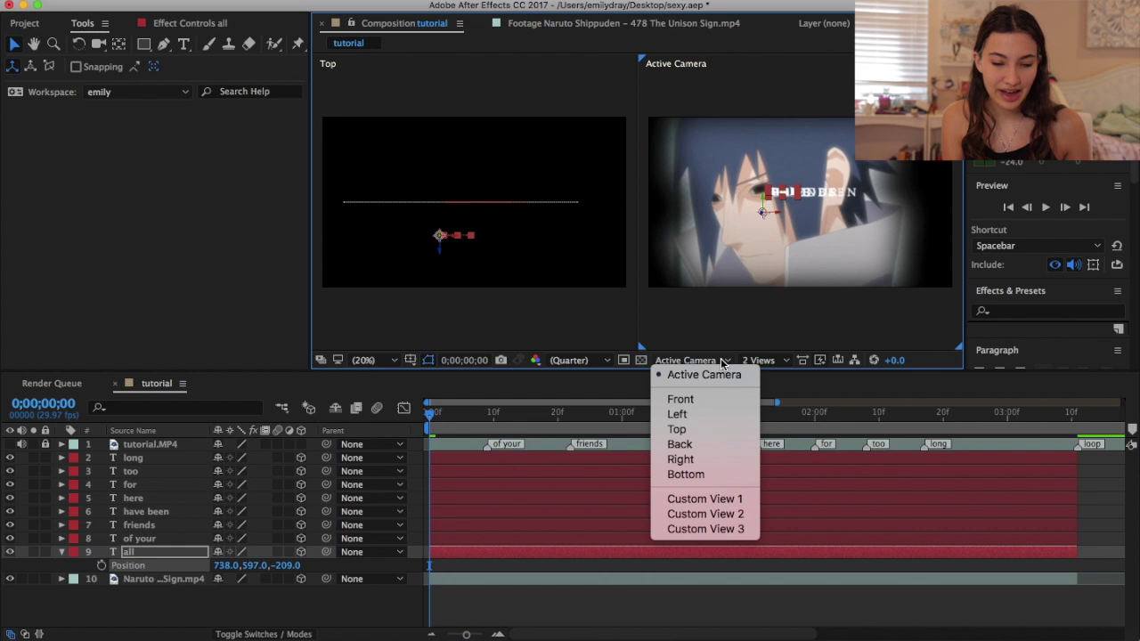
click(698, 415)
click(678, 360)
click(677, 374)
click(513, 313)
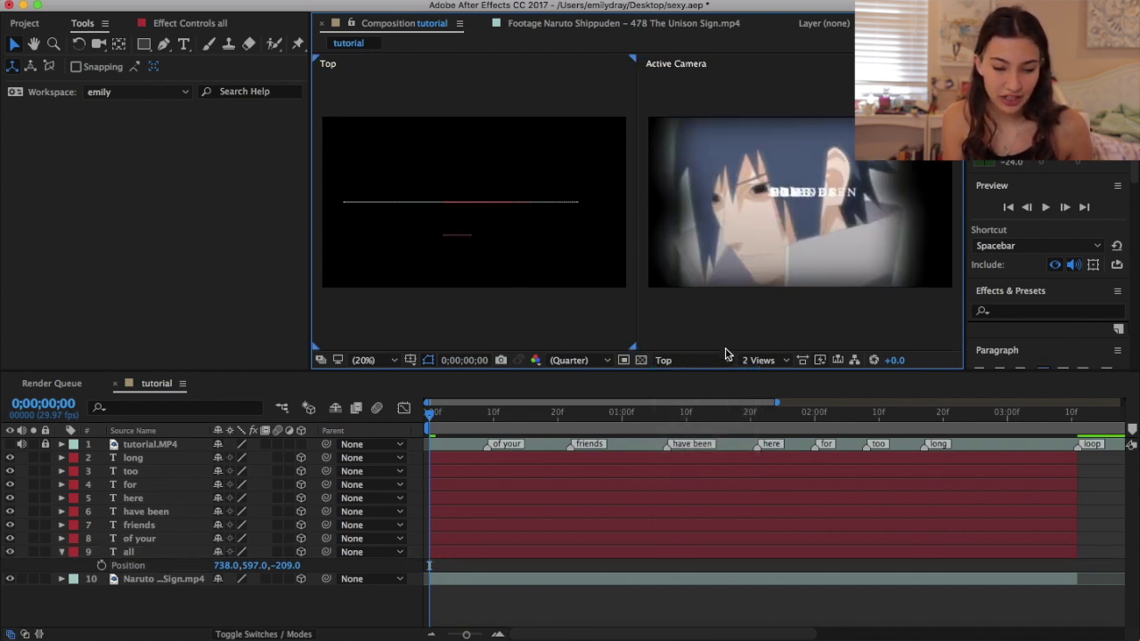
click(689, 360)
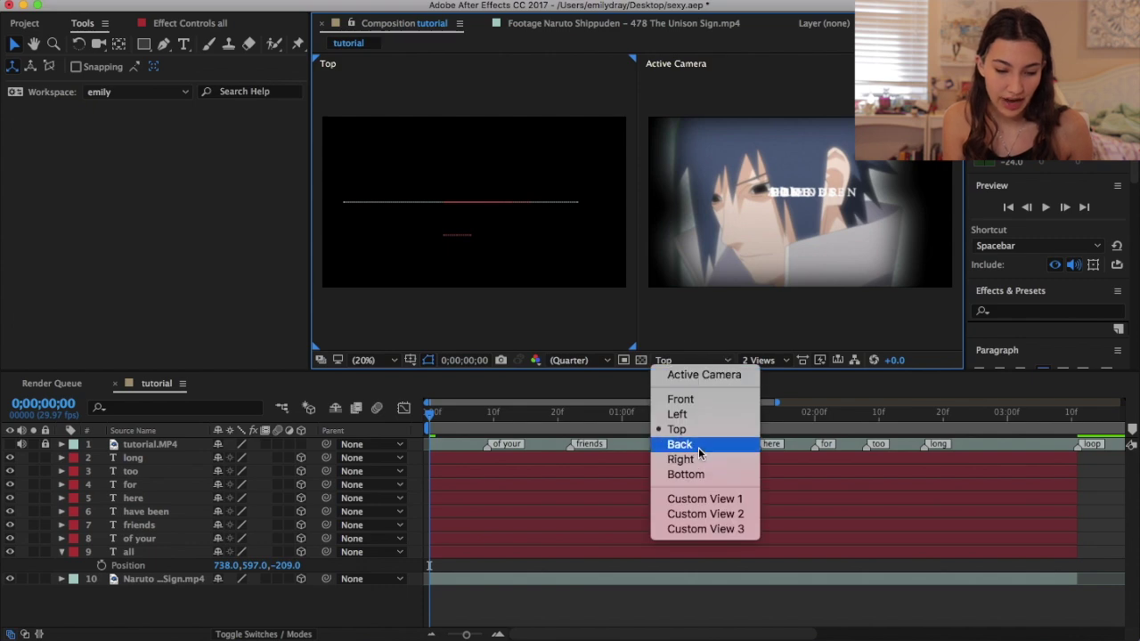
click(713, 500)
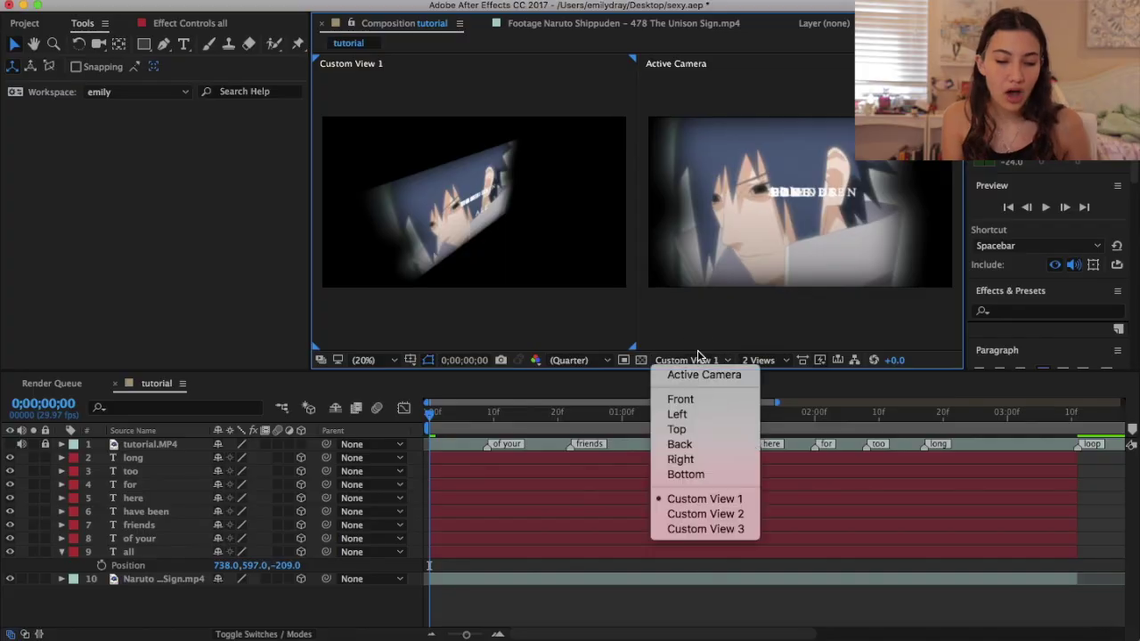
click(704, 375)
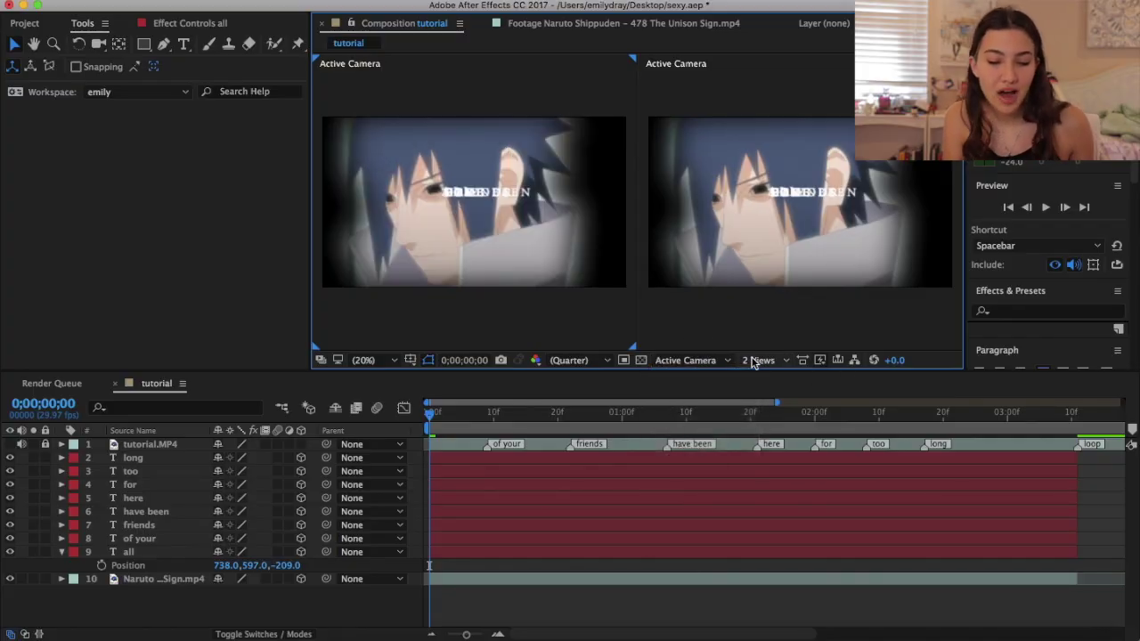
click(759, 359)
click(757, 376)
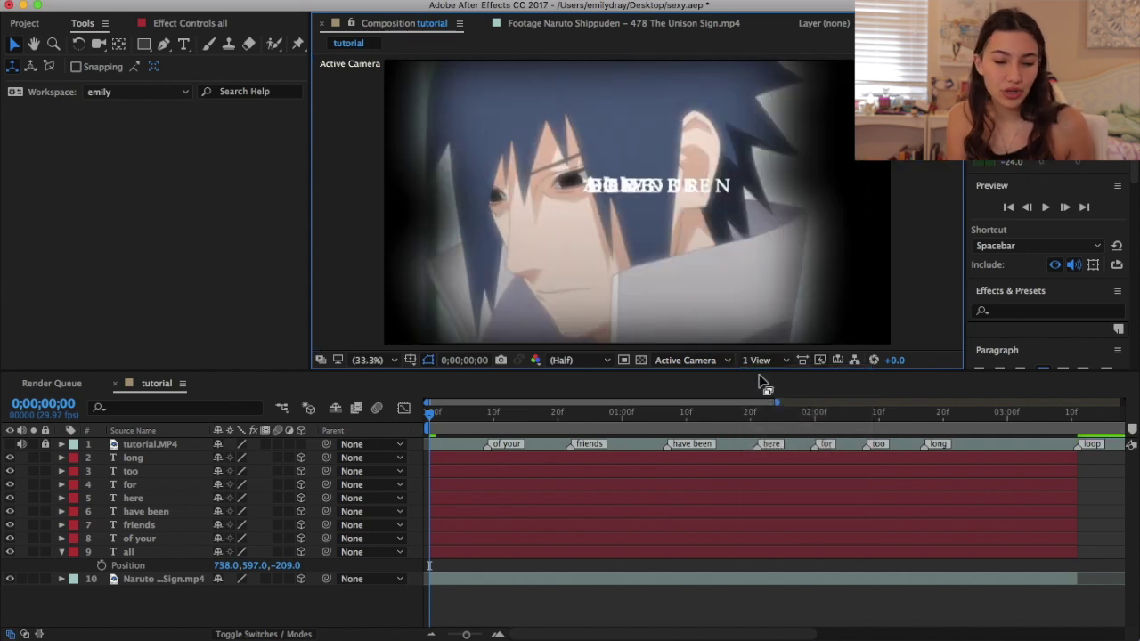
Step: Look at the composition in the 4 Views layout and return to 1 View
click(759, 361)
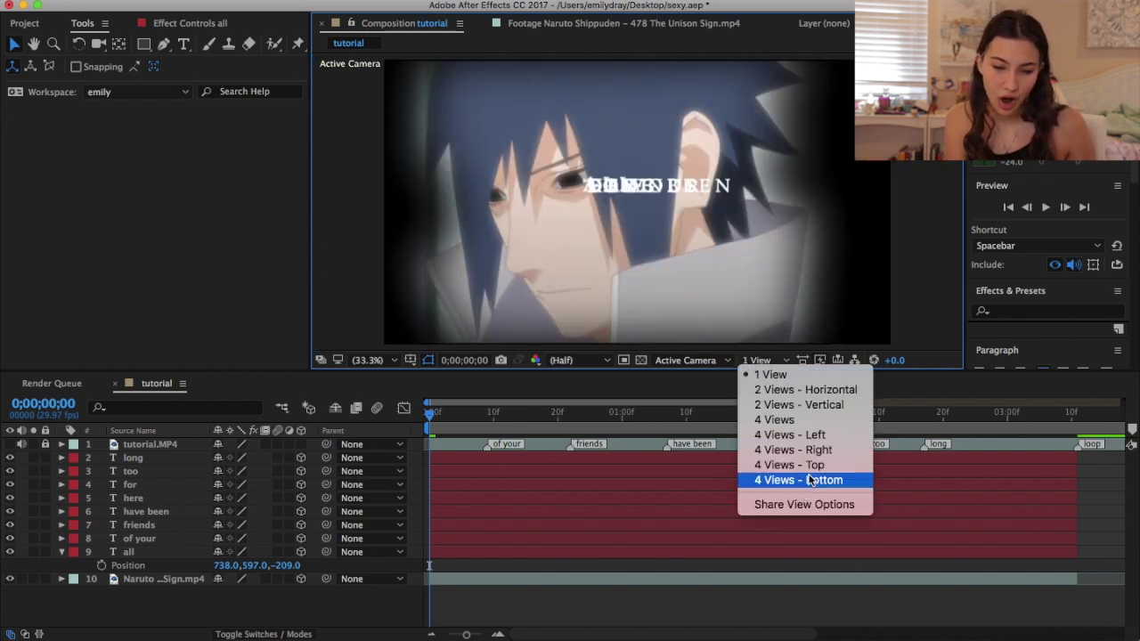
click(821, 421)
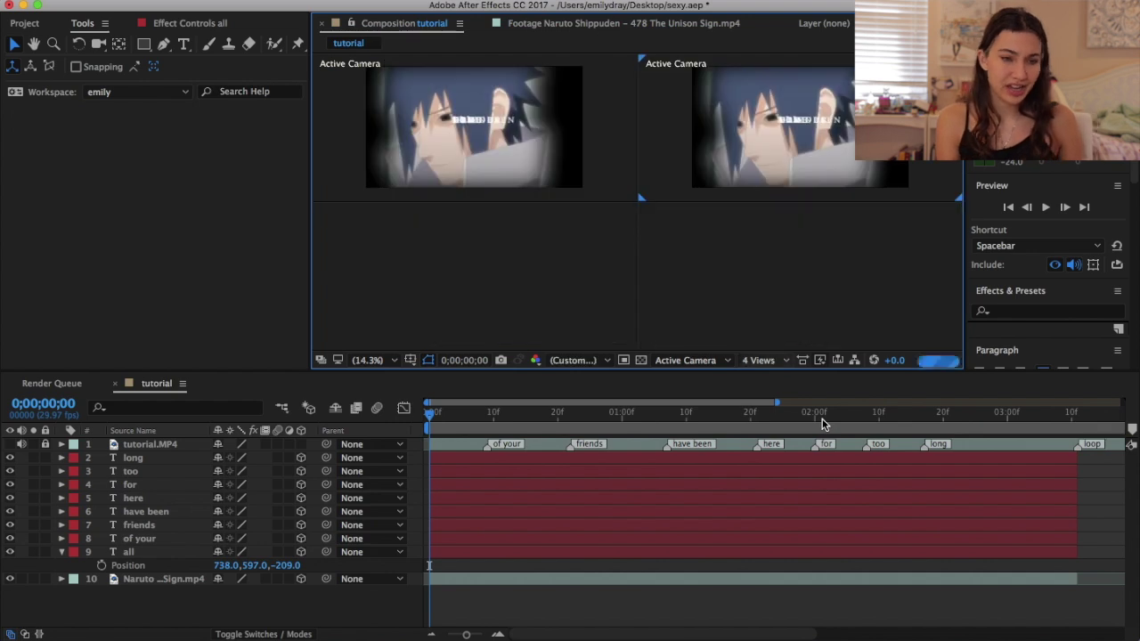
click(759, 360)
click(771, 375)
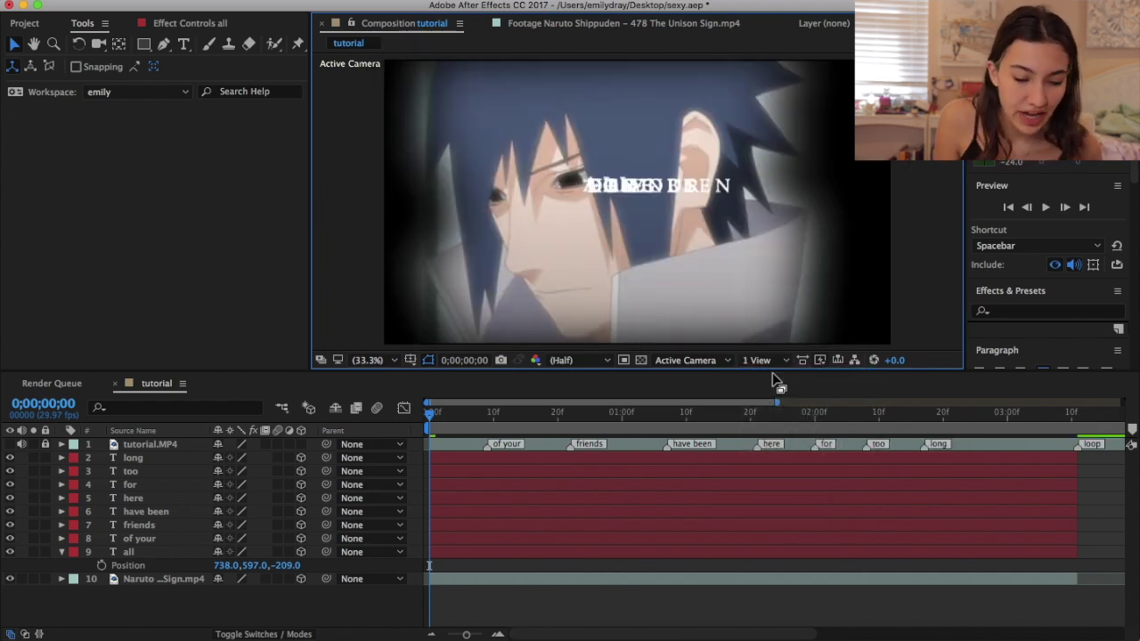
Step: Hide every text layer except "all" and set the Z position of "all" to -555
click(502, 550)
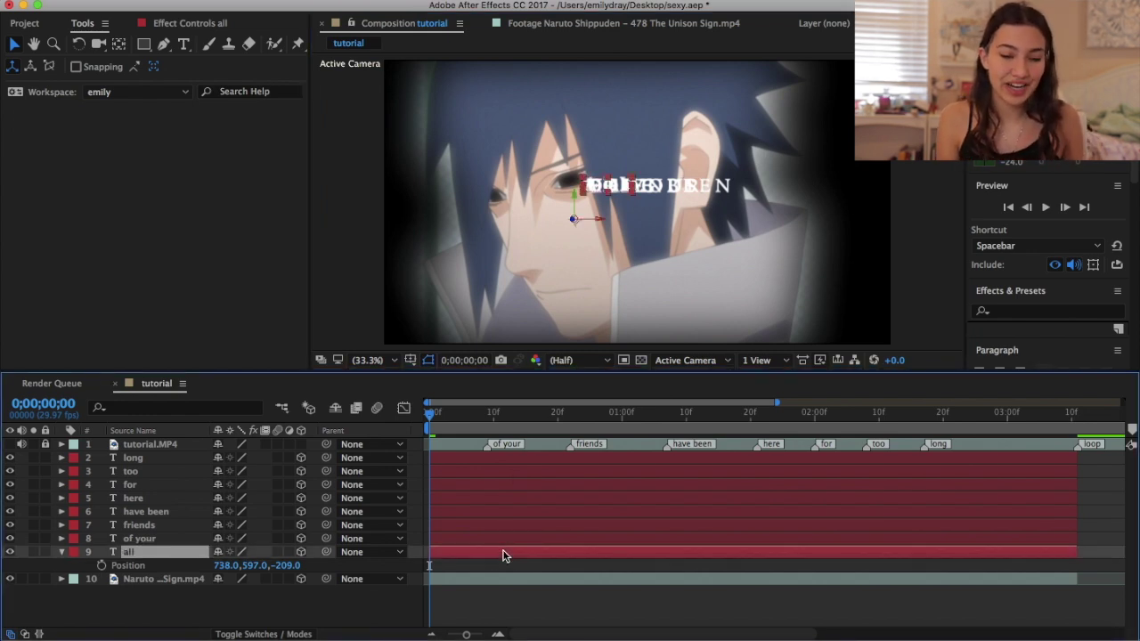
drag(288, 566, 152, 571)
drag(52, 539, 218, 449)
click(12, 458)
click(205, 609)
click(448, 553)
drag(287, 566, 147, 545)
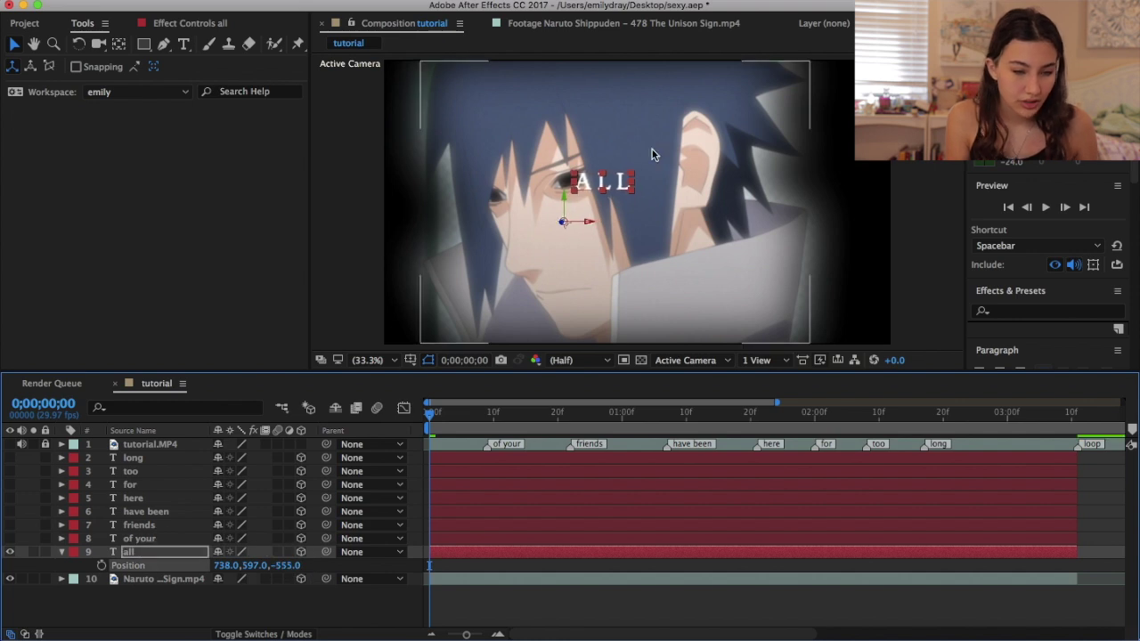
Step: Display the proportional grid and move the "all" text to the middle of the frame at X 842.5, Y 663.5
drag(592, 184, 611, 199)
click(429, 360)
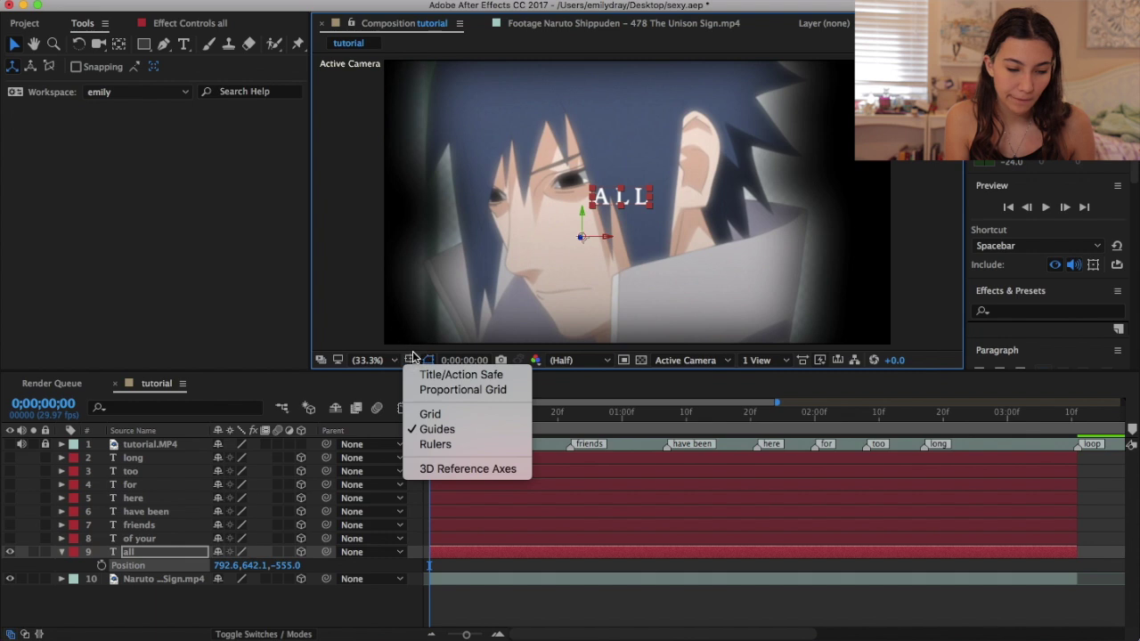
click(455, 389)
mouse_move(628, 198)
mouse_down()
mouse_move(646, 194)
mouse_move(643, 210)
mouse_up()
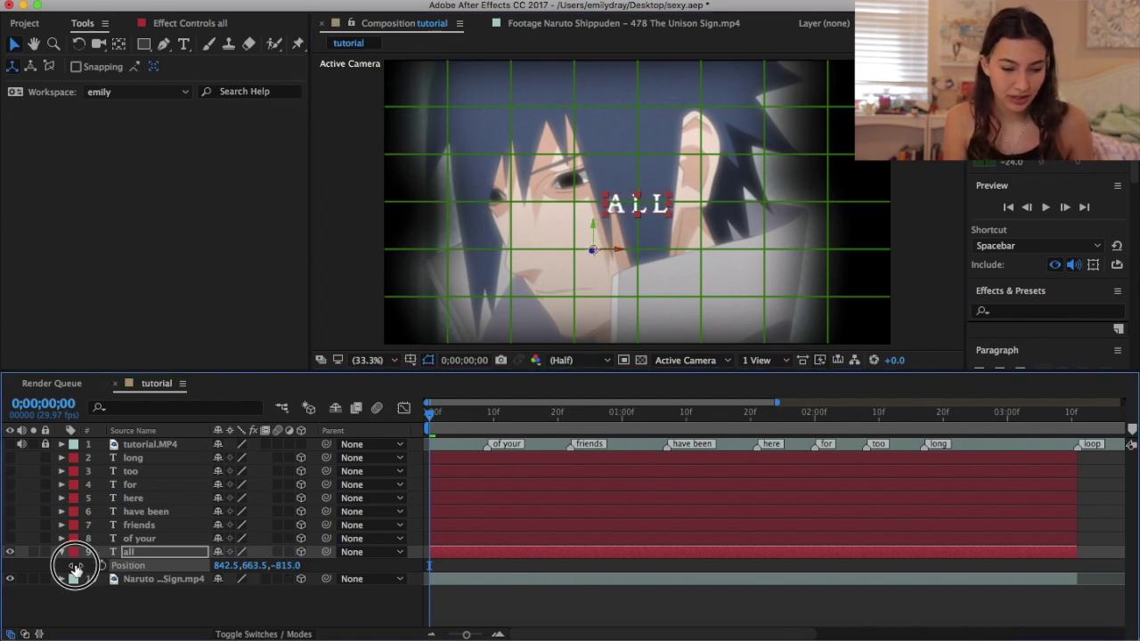
Step: Set the Z position of the Naruto clip to 679 and that of the "all" text layer to -1227
drag(76, 569, 7, 564)
drag(277, 565, 89, 558)
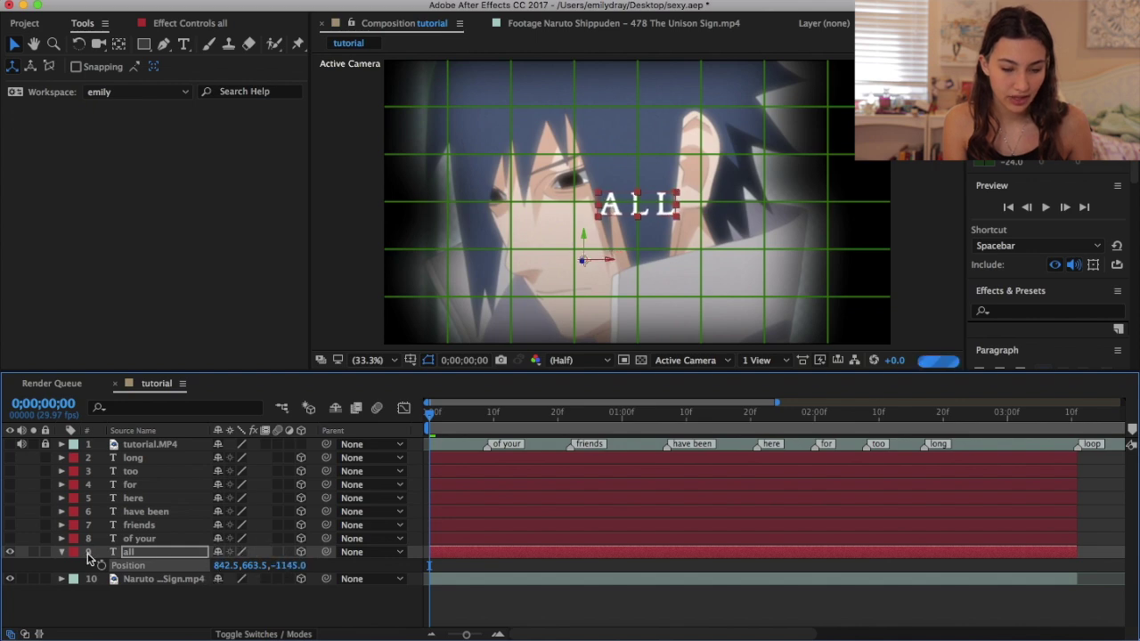
click(516, 575)
key(p)
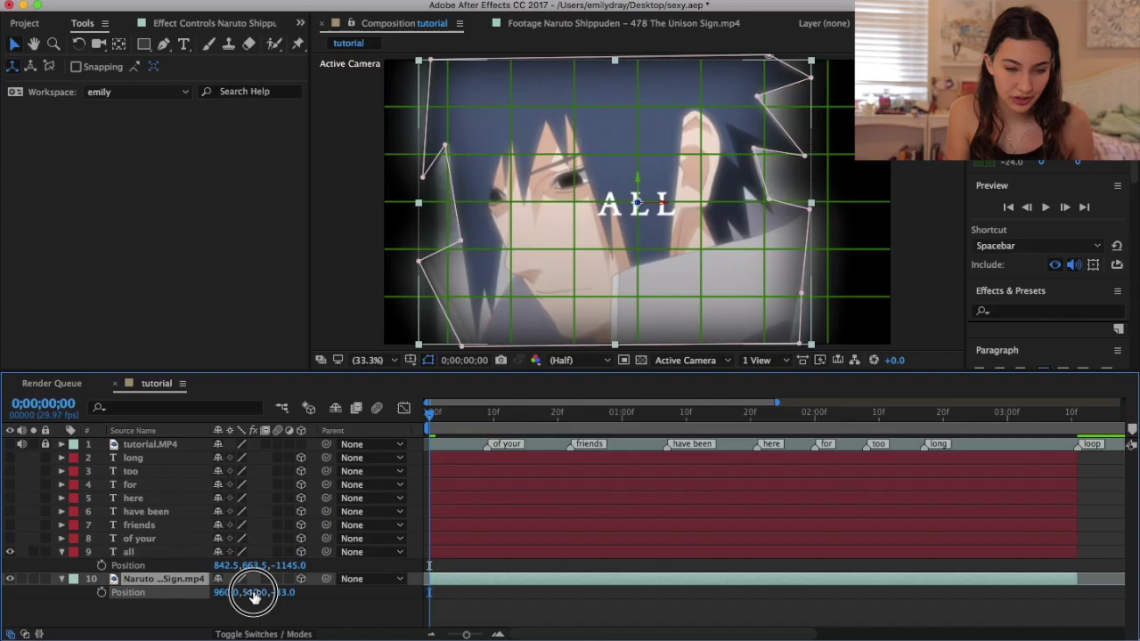
drag(249, 588, 783, 561)
click(522, 550)
drag(290, 566, 218, 566)
Step: At the "of your" marker, make the "of your" text layer visible and set its Position to 697, 319, -278
click(500, 540)
click(486, 417)
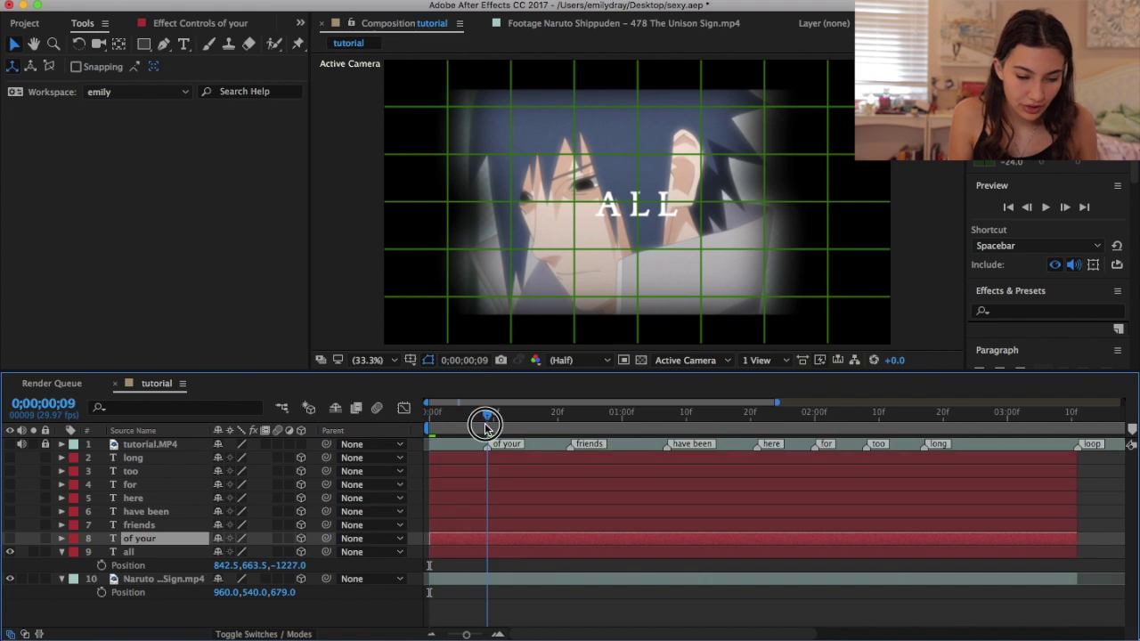
click(9, 539)
drag(250, 566, 115, 565)
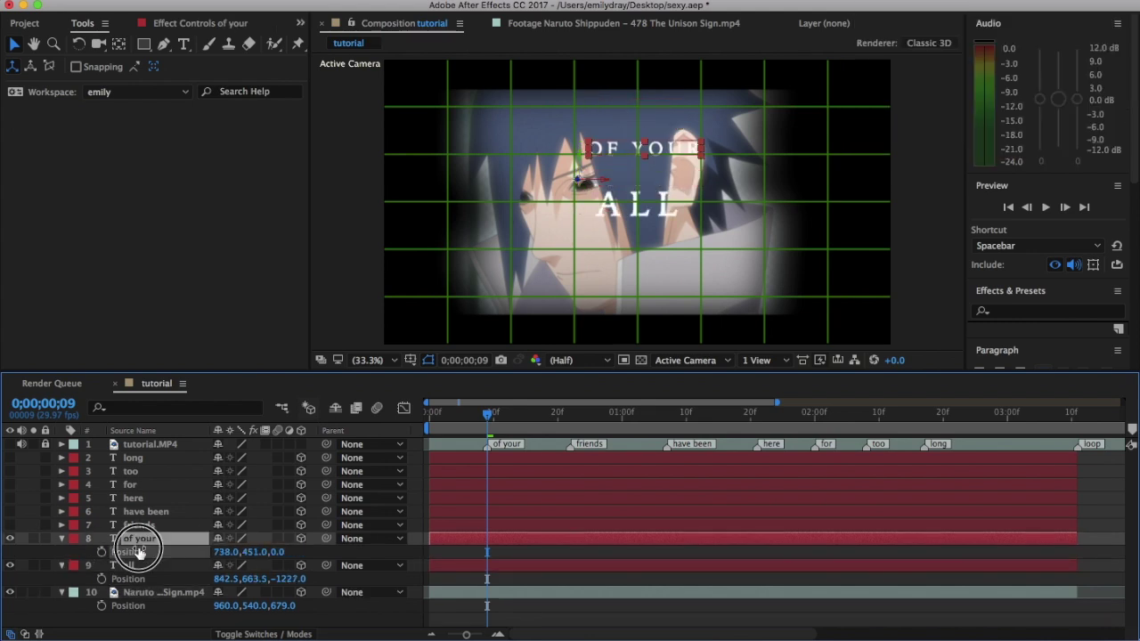
drag(140, 553, 106, 550)
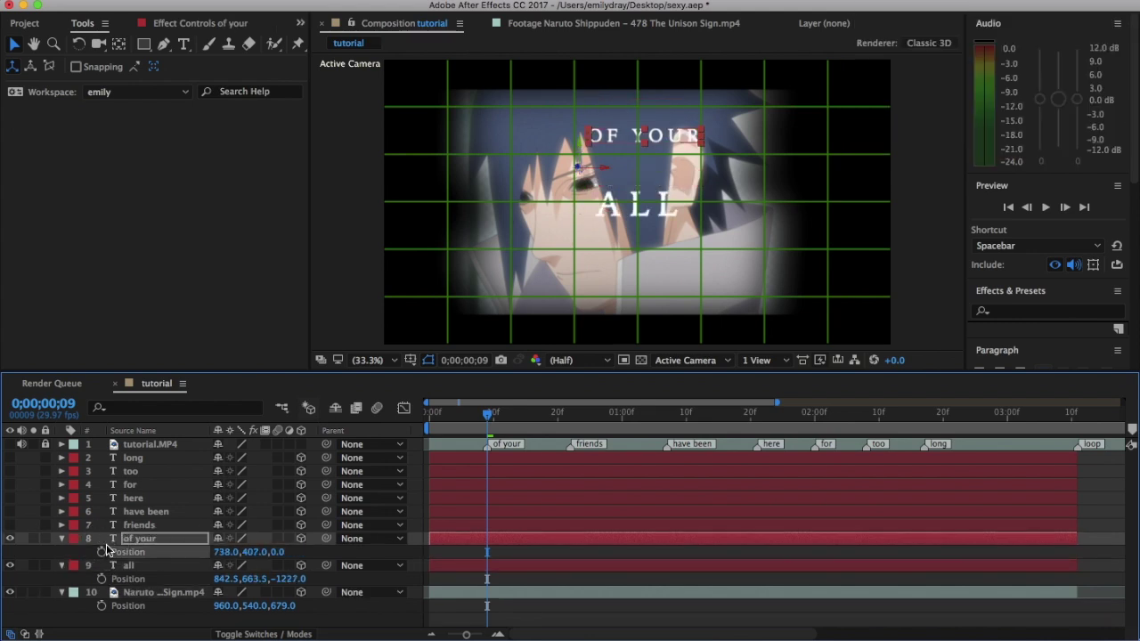
drag(221, 552, 177, 539)
drag(257, 552, 189, 543)
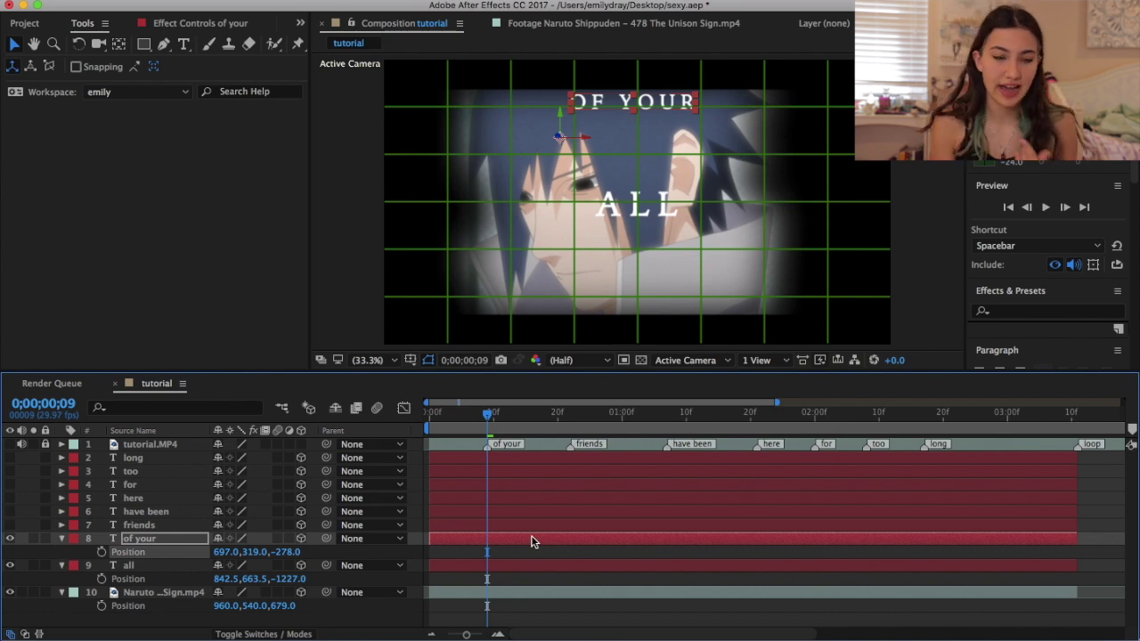
Step: At the "friends" marker, make the "friends" text layer visible and set its Position to 1539, 598, -576
click(571, 418)
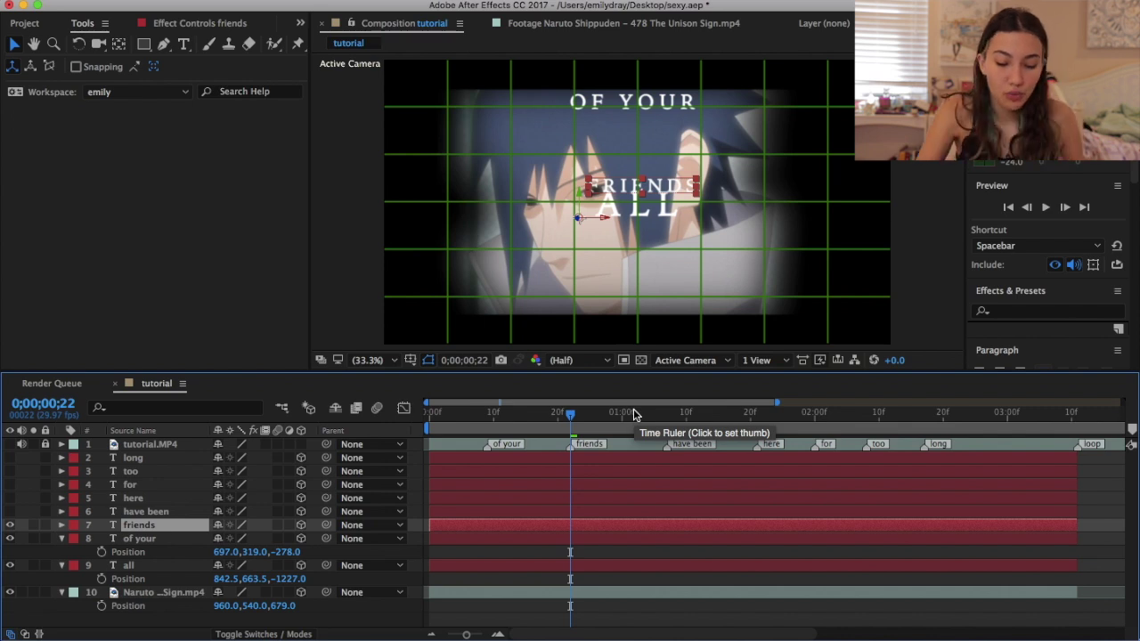
key(p)
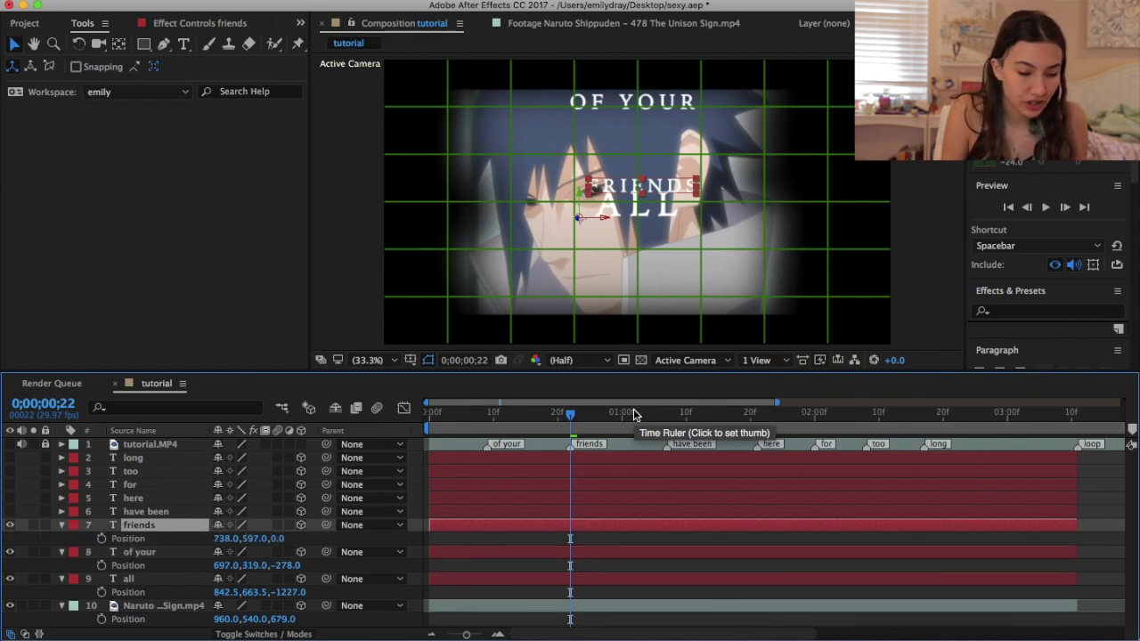
click(242, 542)
drag(242, 541, 306, 501)
drag(215, 541, 834, 532)
drag(284, 540, 127, 544)
Step: At the "have been" marker, show the "have been" text layer, bring it forward in depth and shift it left, partly outside the frame
click(667, 426)
click(146, 511)
key(p)
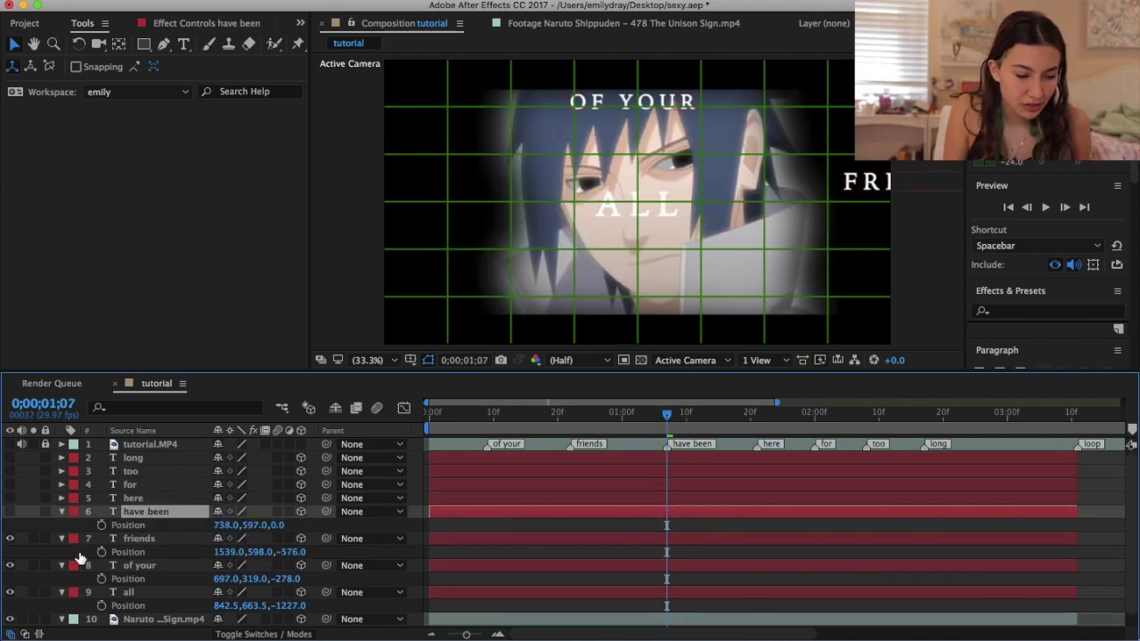
click(9, 511)
drag(282, 525, 9, 588)
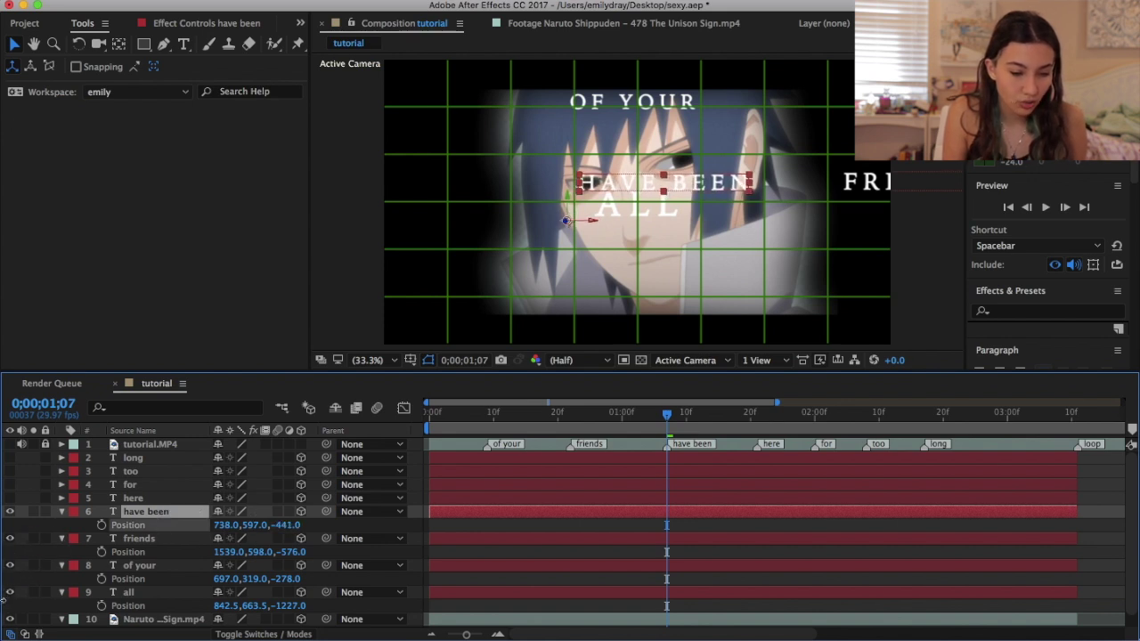
drag(285, 526, 37, 528)
drag(252, 527, 183, 525)
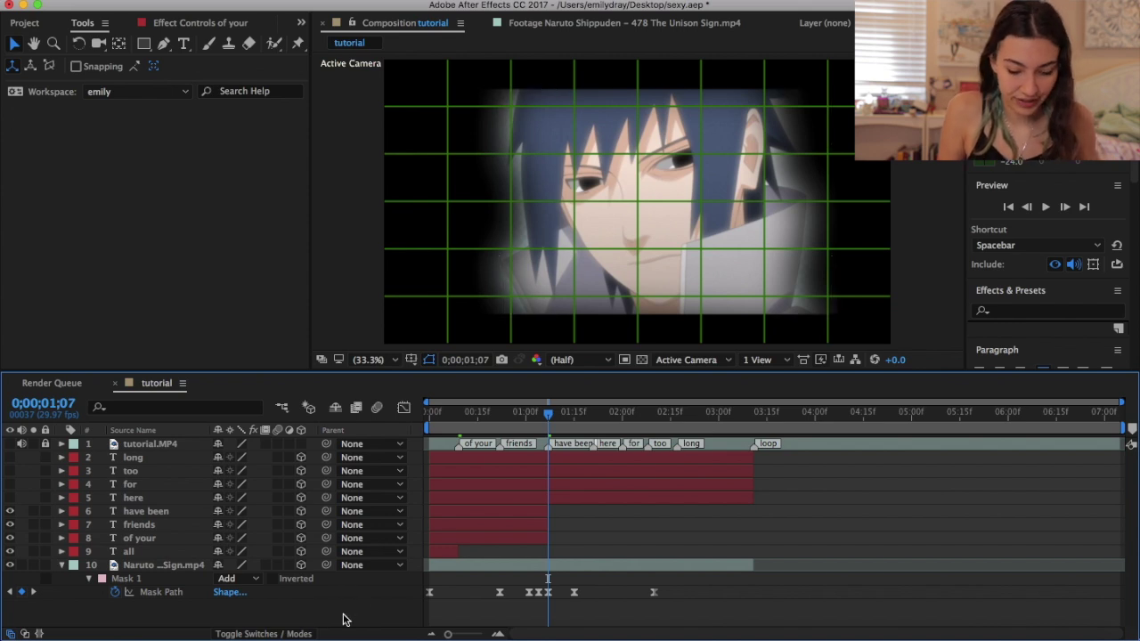
Step: Collapse the open layer properties, show the "here" text layer and set its Position to 799, 666, -659
key(u)
click(481, 497)
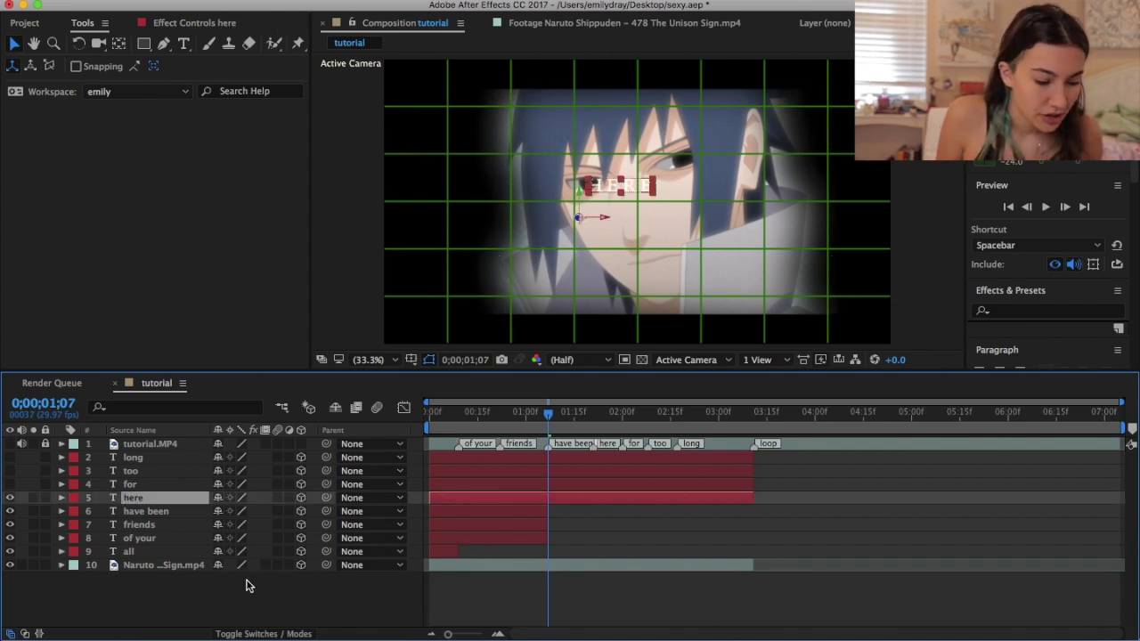
key(p)
drag(272, 512, 120, 515)
Step: Show the "for" and "too" text layers, positioning "for" at 836, 655, -1196 and "too" at 833, 652, -1134
click(134, 484)
key(p)
click(9, 484)
drag(216, 498, 4, 477)
click(621, 472)
key(p)
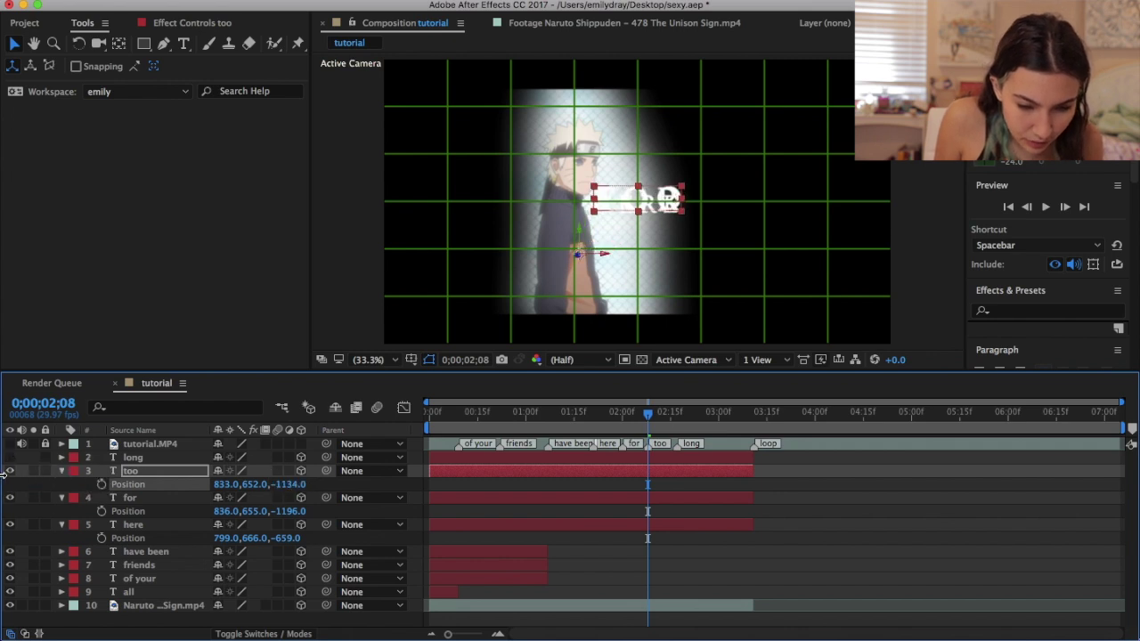
Step: At the "long" marker, show the "long" text layer, bring it far forward in depth and centre it on the grid
click(656, 463)
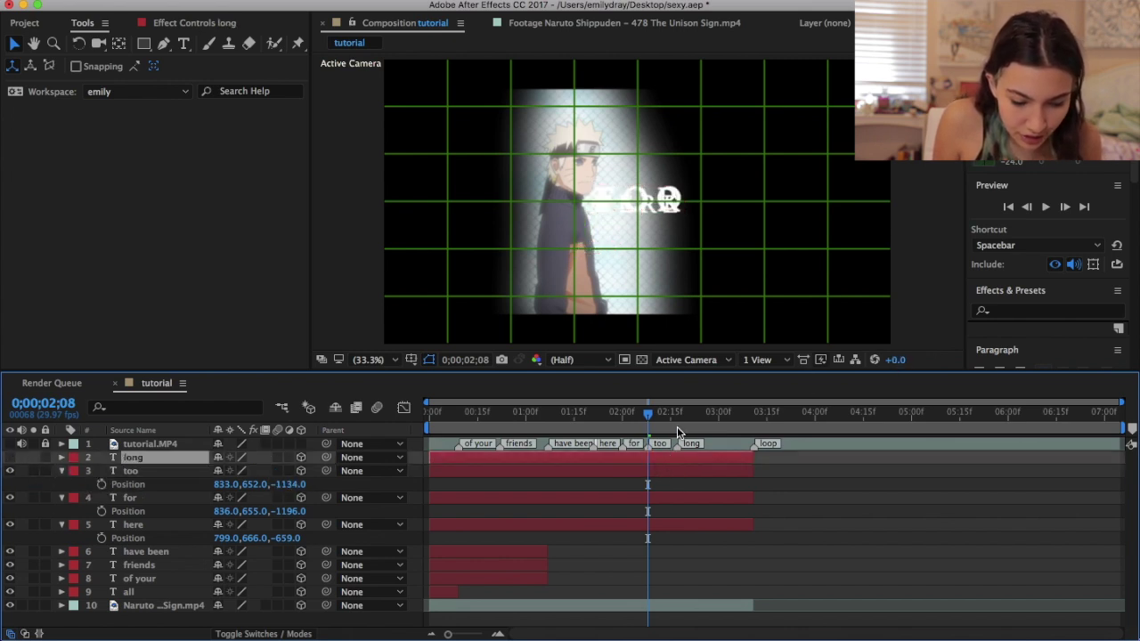
click(678, 428)
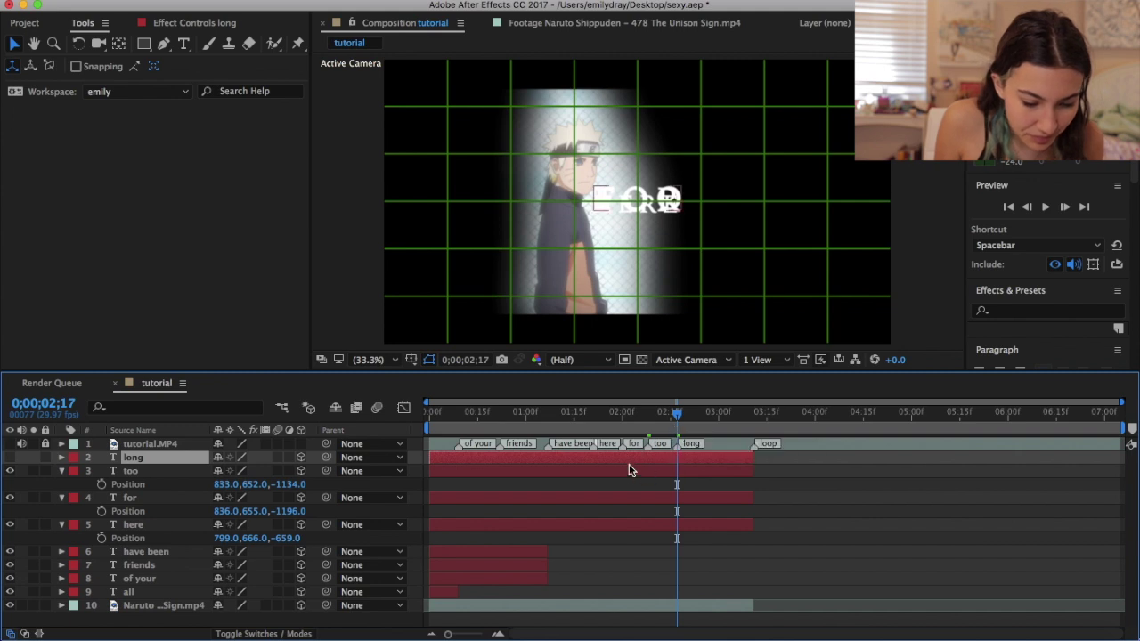
key(p)
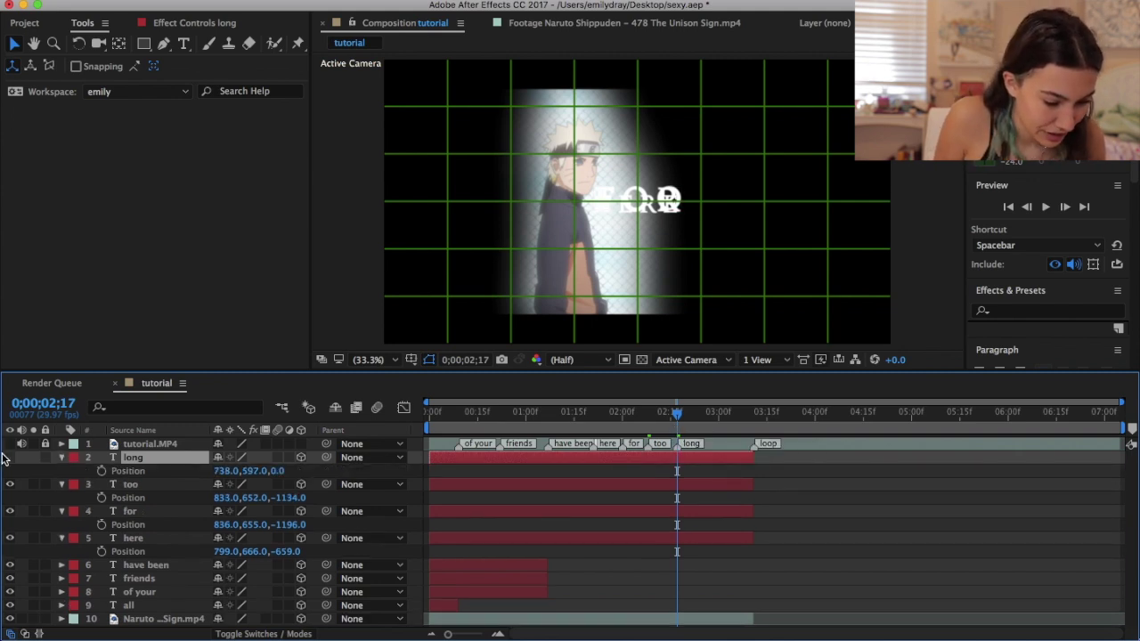
click(5, 458)
drag(276, 470, 89, 470)
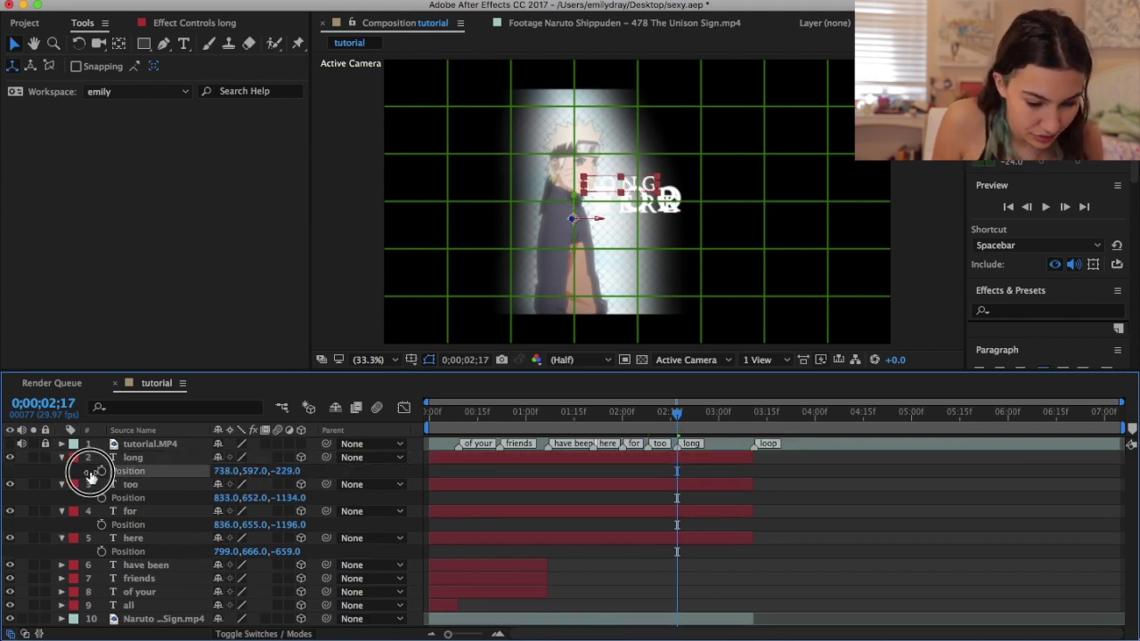
drag(289, 470, 34, 467)
drag(290, 473, 9, 472)
drag(227, 471, 279, 472)
drag(255, 471, 308, 473)
key(u)
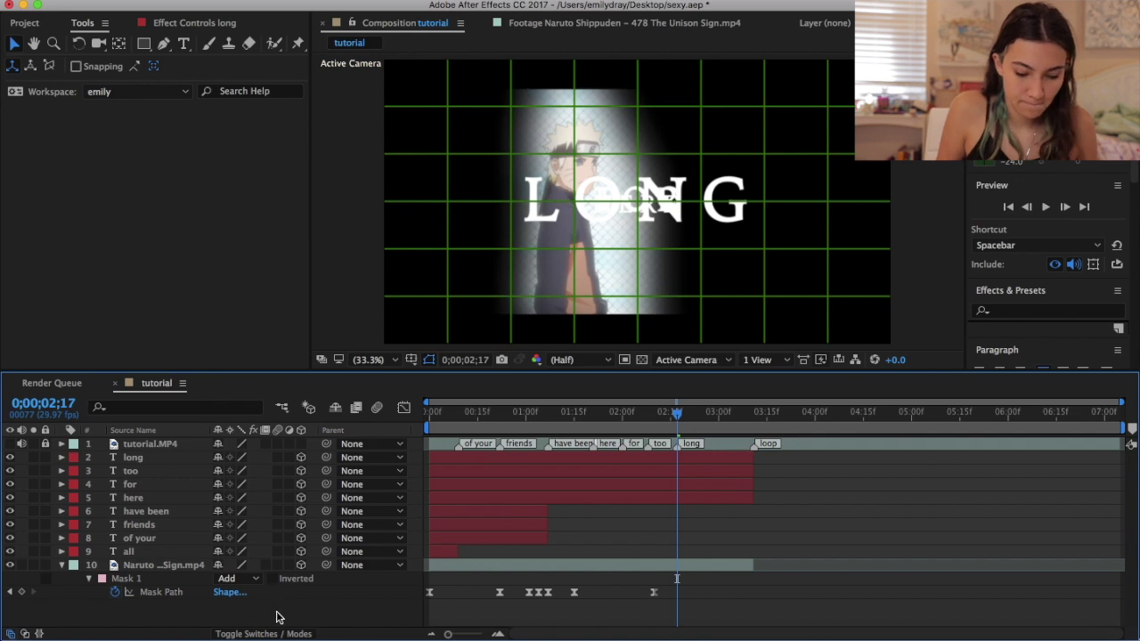
Step: Apply a Drop Shadow with 88% opacity, distance 13 and softness 85 to the "long" text layer
click(1049, 311)
text(drop)
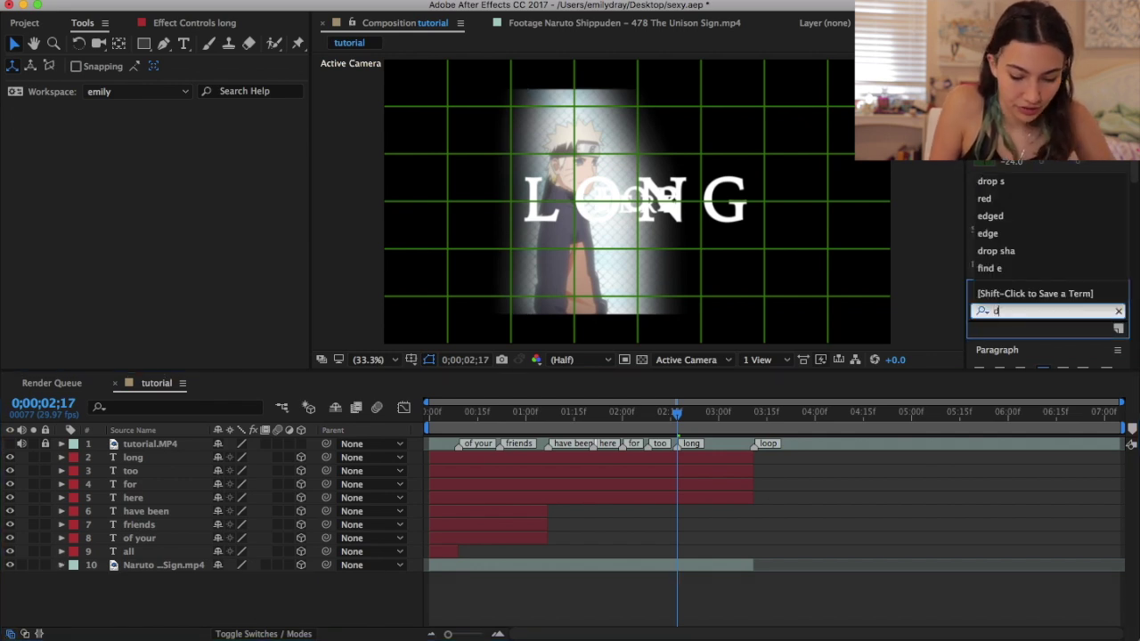
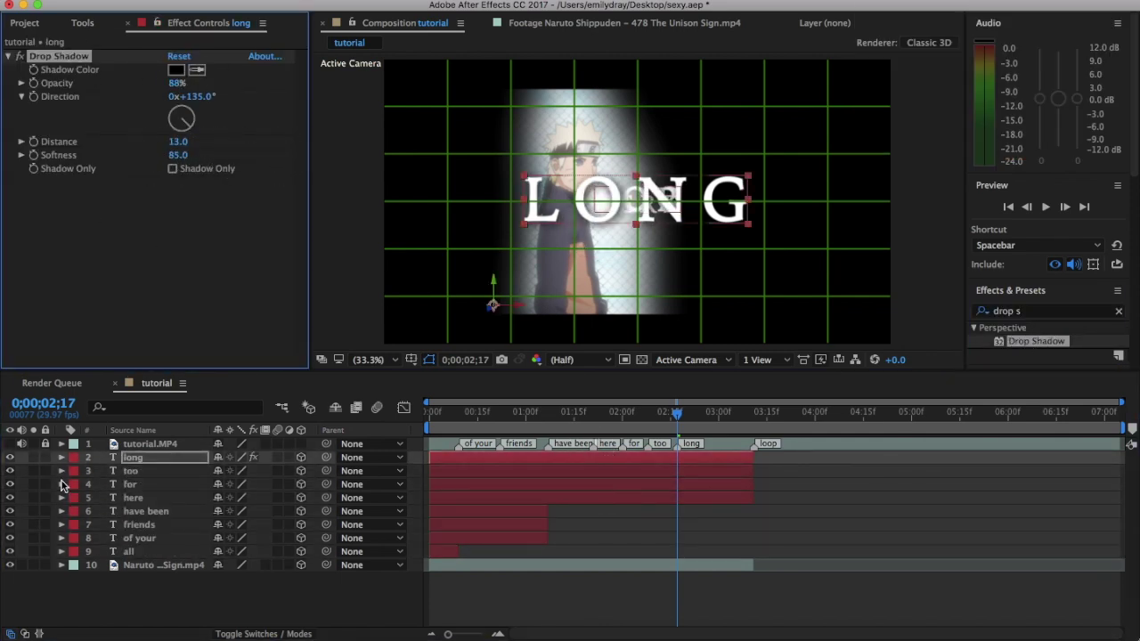
Step: Paste the Drop Shadow effect onto the other text layers and save the project
shift+click(129, 551)
key(super+v)
click(217, 601)
key(super+s)
Step: Return to the start of the composition, mark all eight text layers as shy and hide shy layers in the timeline
key(Home)
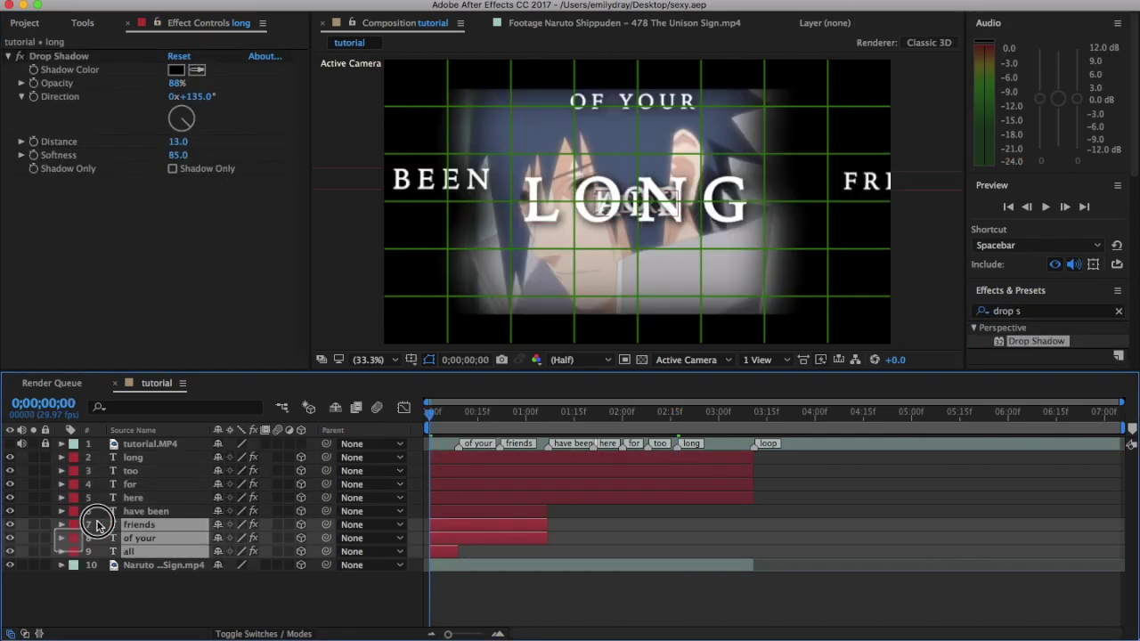
click(61, 551)
shift+click(134, 457)
click(337, 406)
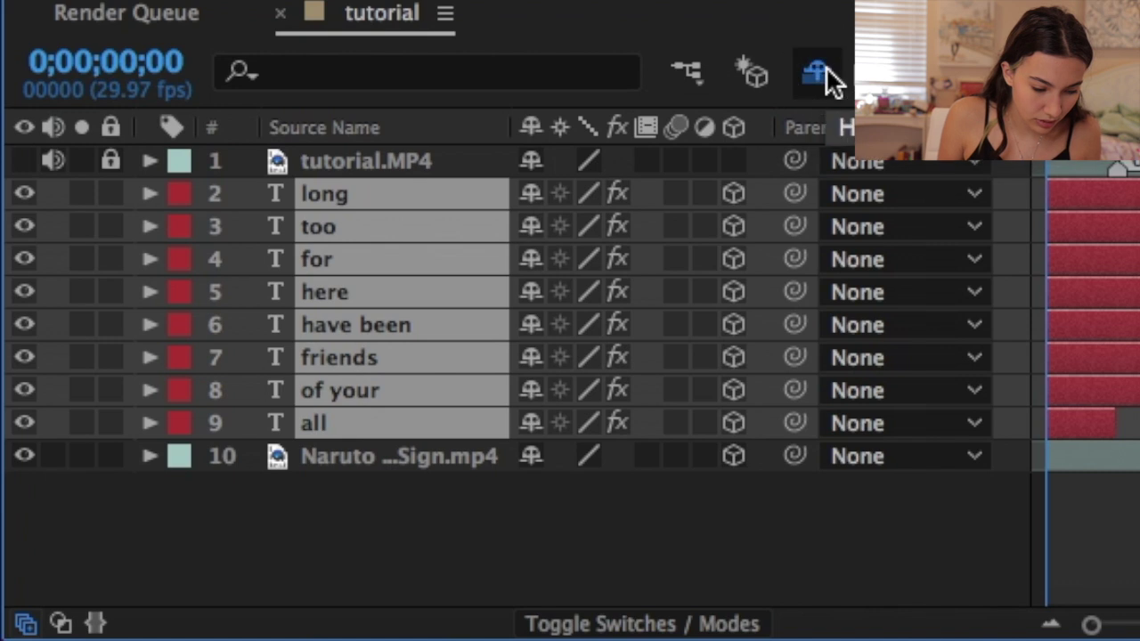
click(534, 201)
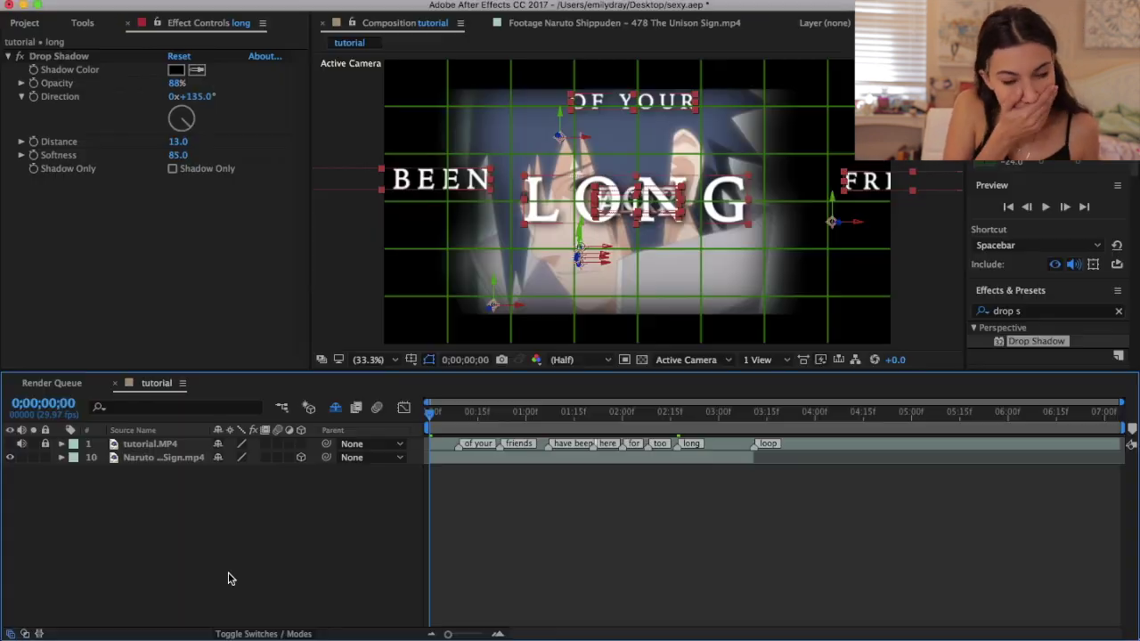
click(228, 574)
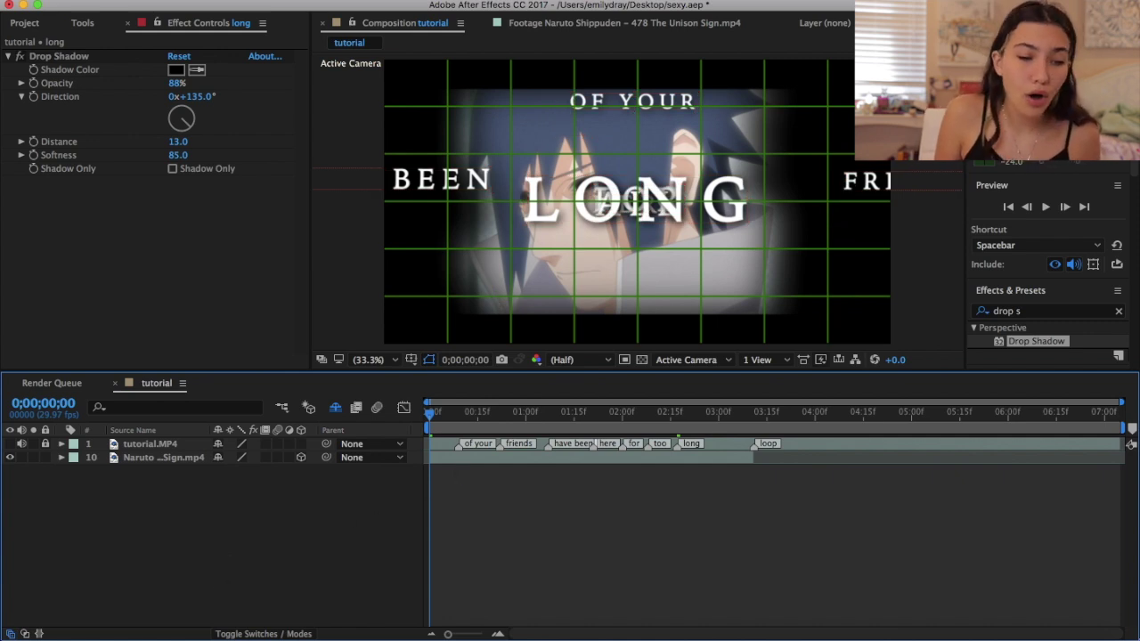
click(303, 2)
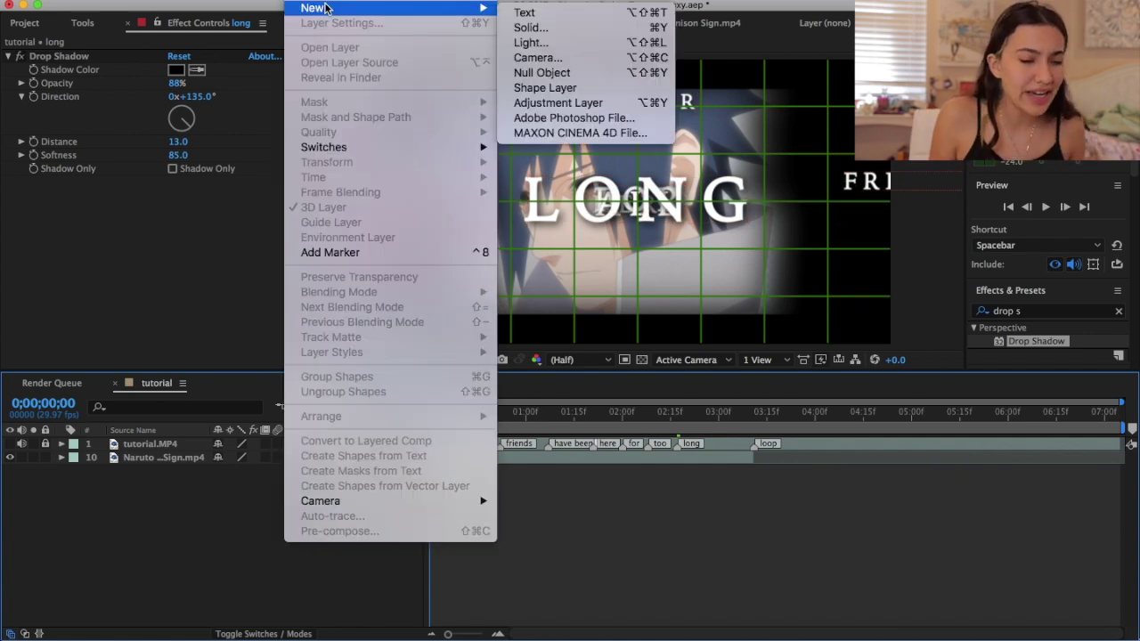
key(Escape)
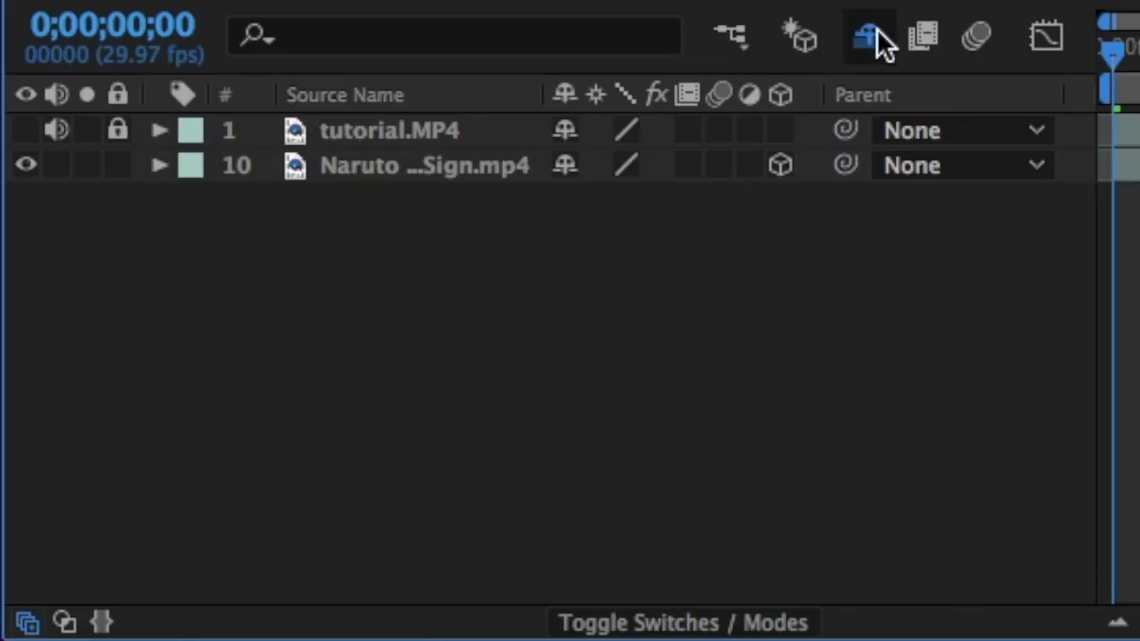
click(336, 408)
click(336, 408)
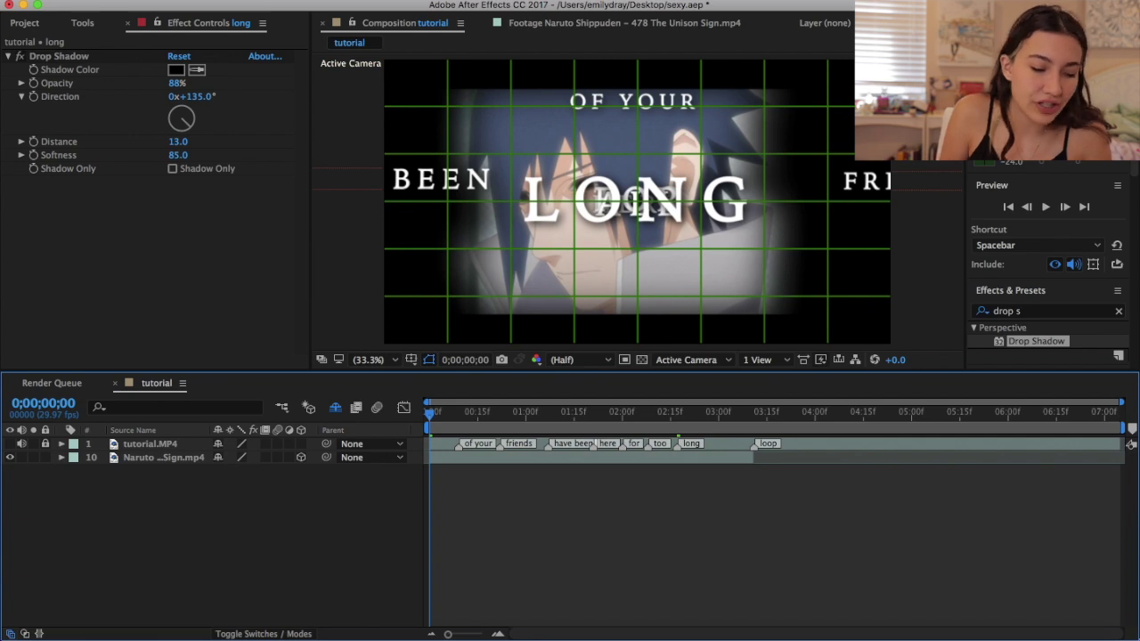
Step: Add a new null object to the composition
click(343, 0)
mouse_move(298, 0)
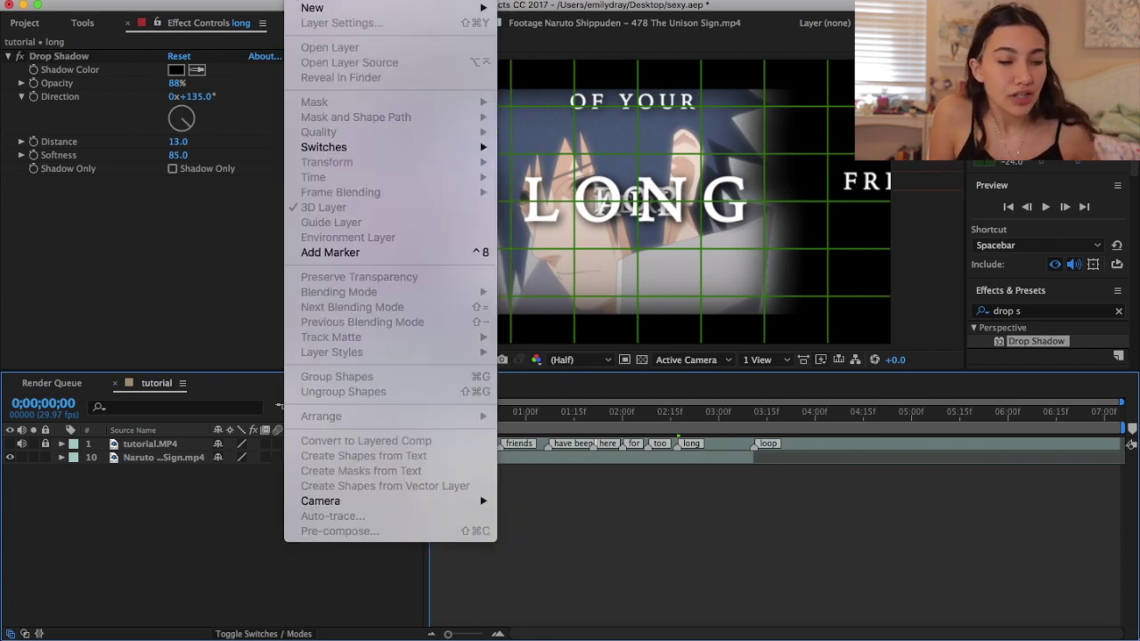
mouse_move(472, 7)
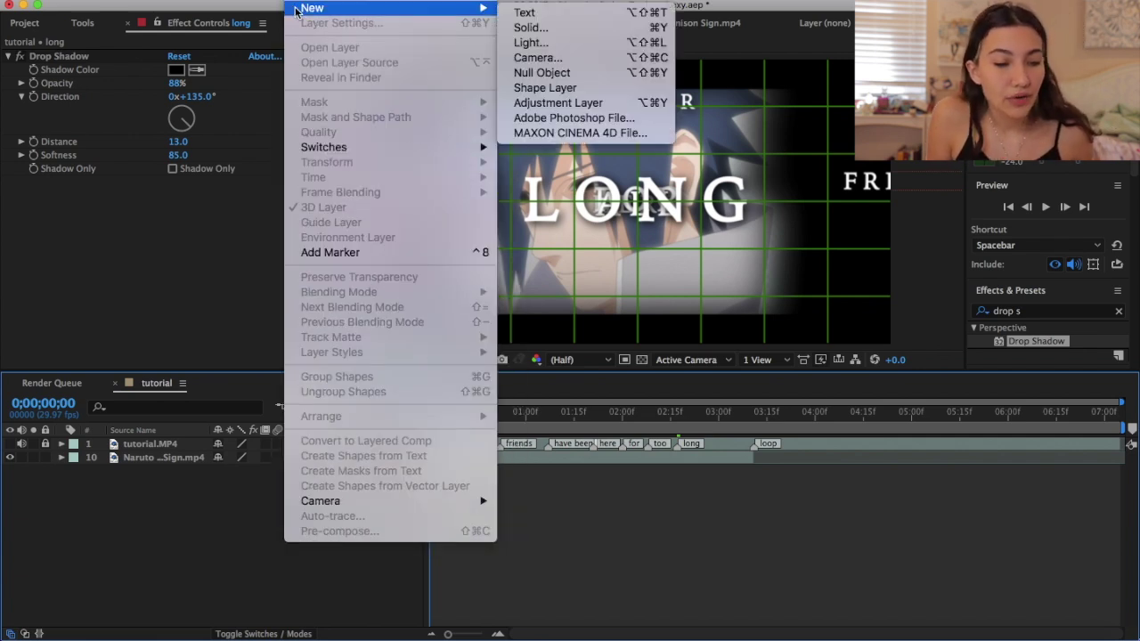
click(582, 73)
Step: Add a two-node camera with the 15mm preset and depth of field enabled to the composition
click(297, 3)
mouse_move(390, 7)
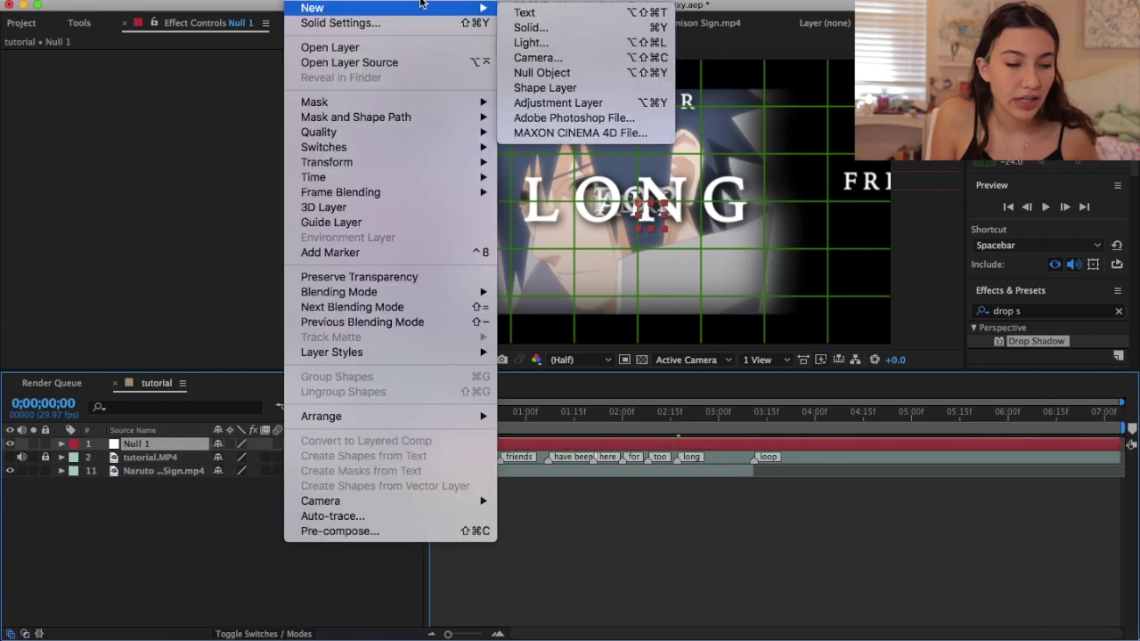
click(565, 62)
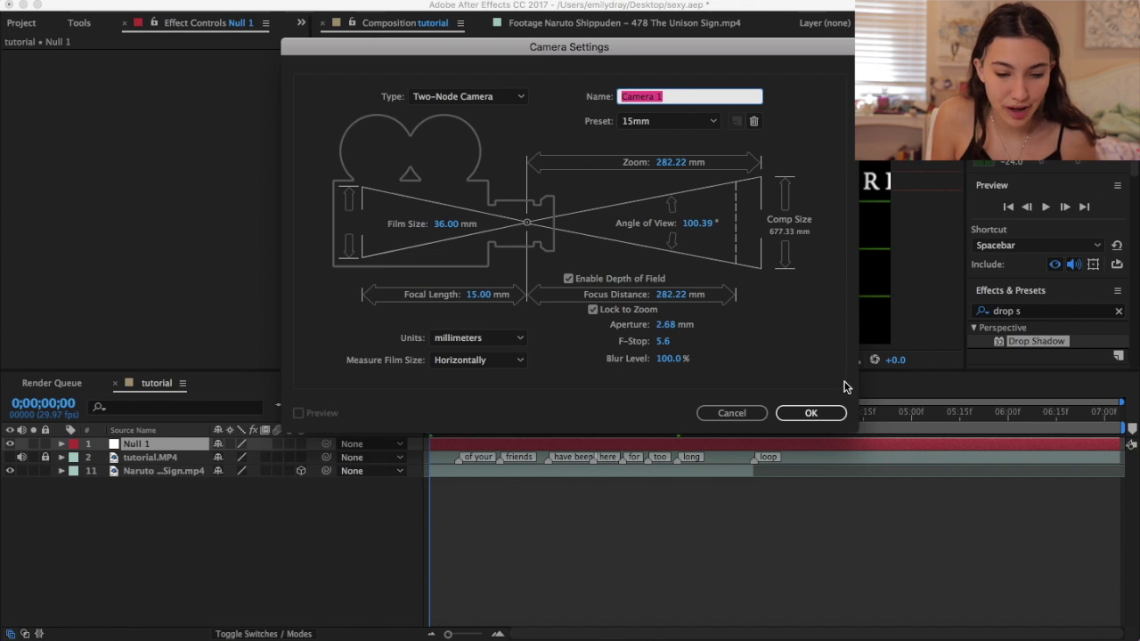
click(807, 413)
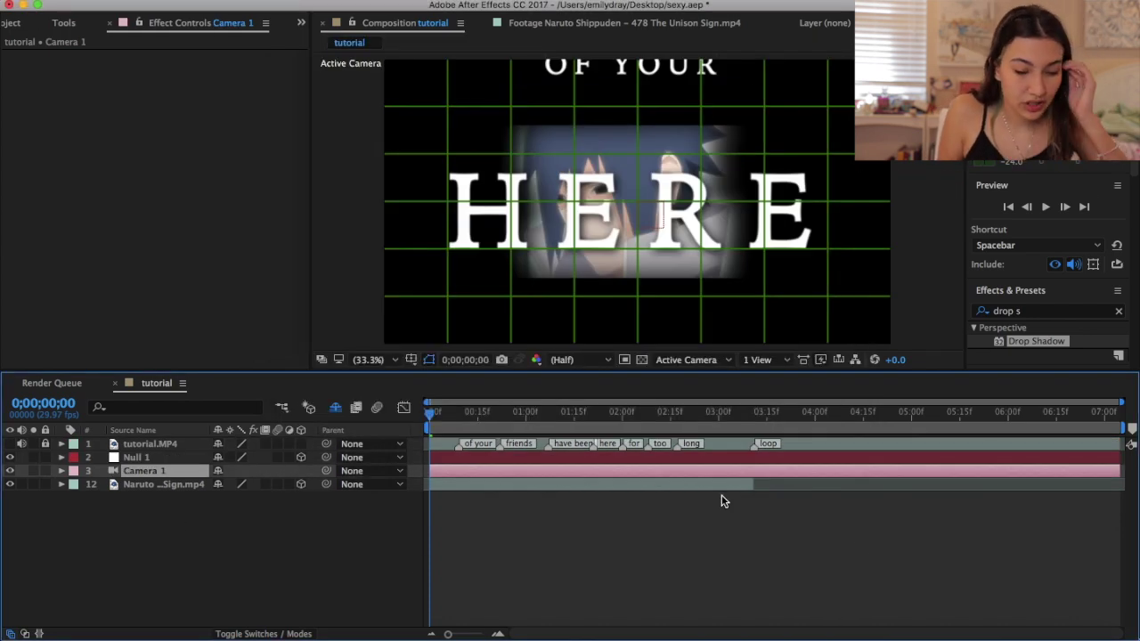
Step: Duplicate the null layer three times so that four nulls sit above the camera
click(626, 457)
key(ctrl+d)
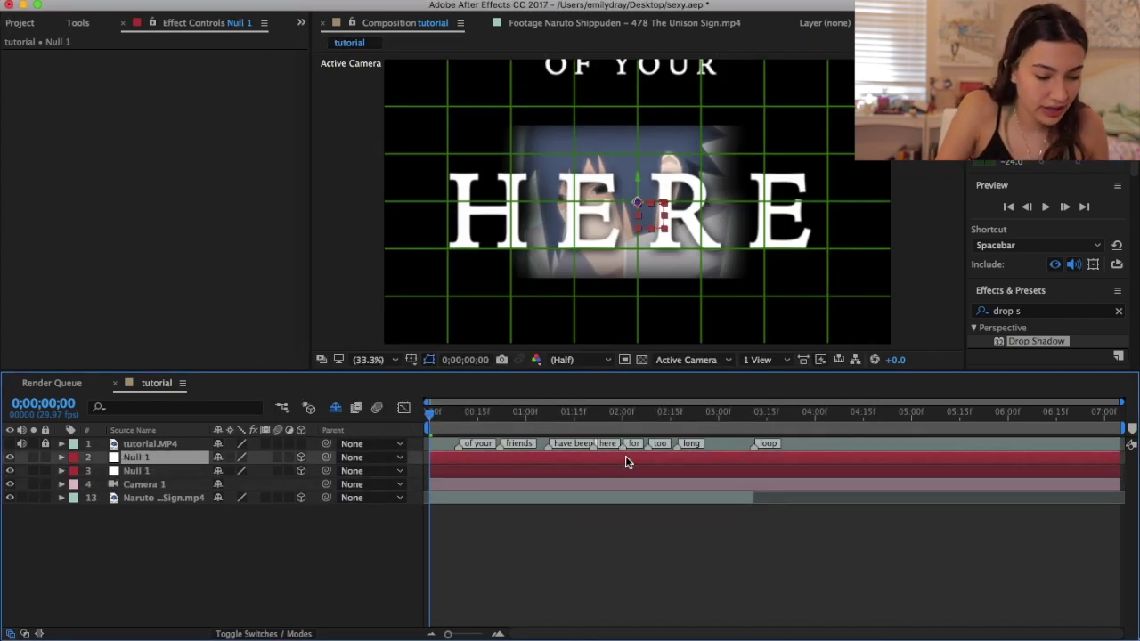
key(ctrl+d)
key(ctrl+d)
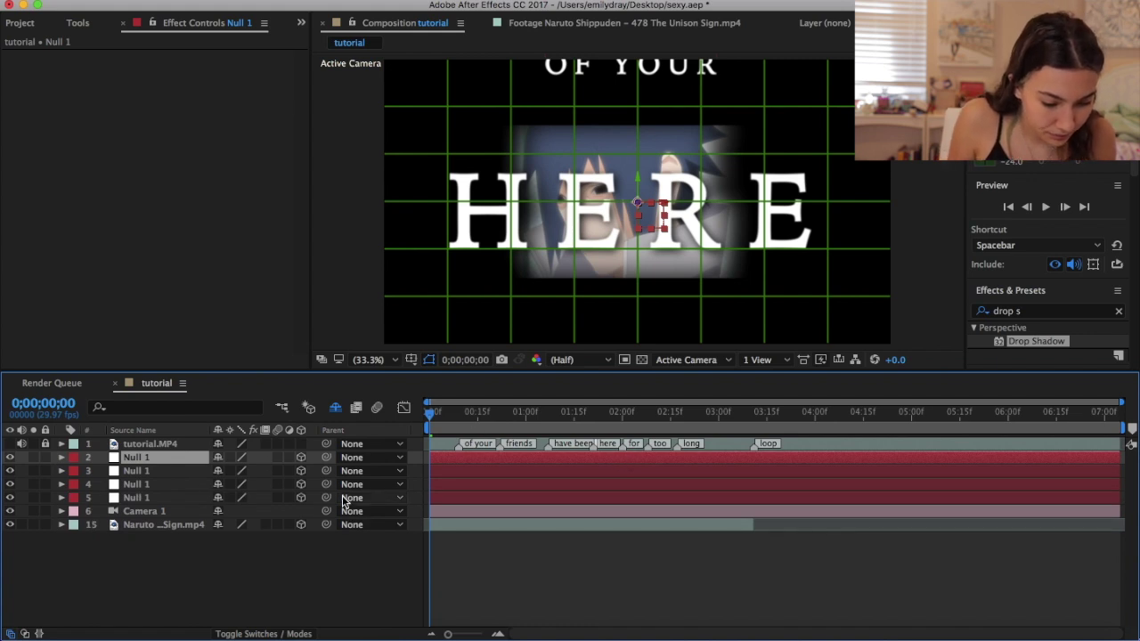
Step: Parent the camera to the lowest null and each null to the null directly above it
drag(327, 515, 178, 483)
drag(296, 488, 170, 471)
drag(326, 471, 175, 457)
click(660, 498)
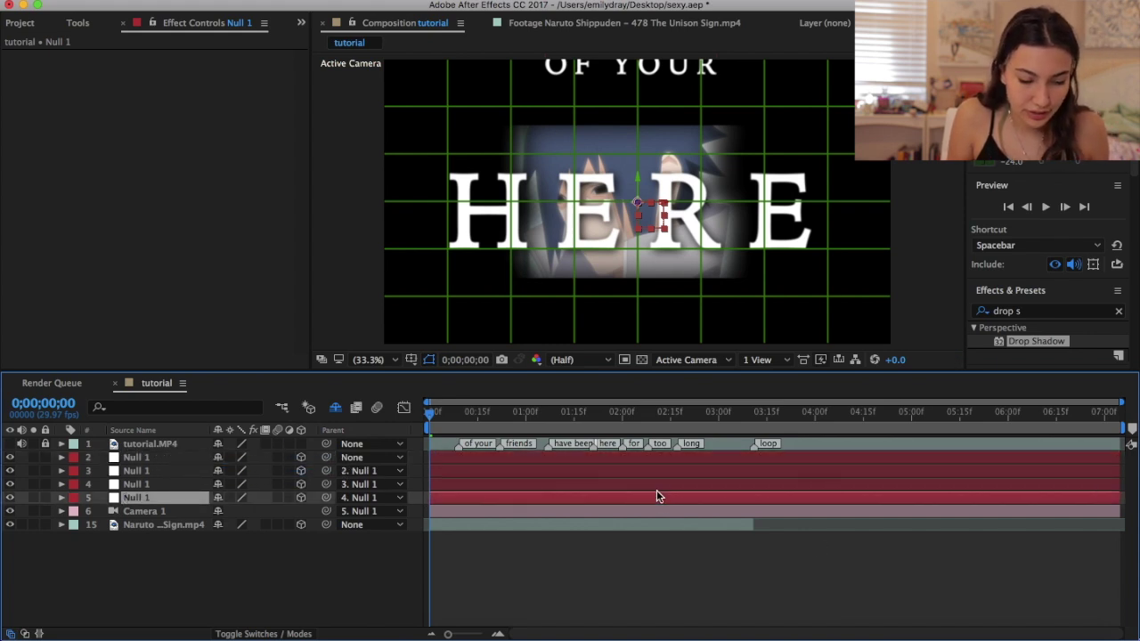
Step: Duplicate the topmost null twice more and link the new nulls into the parent chain
click(462, 458)
key(super+d)
key(super+d)
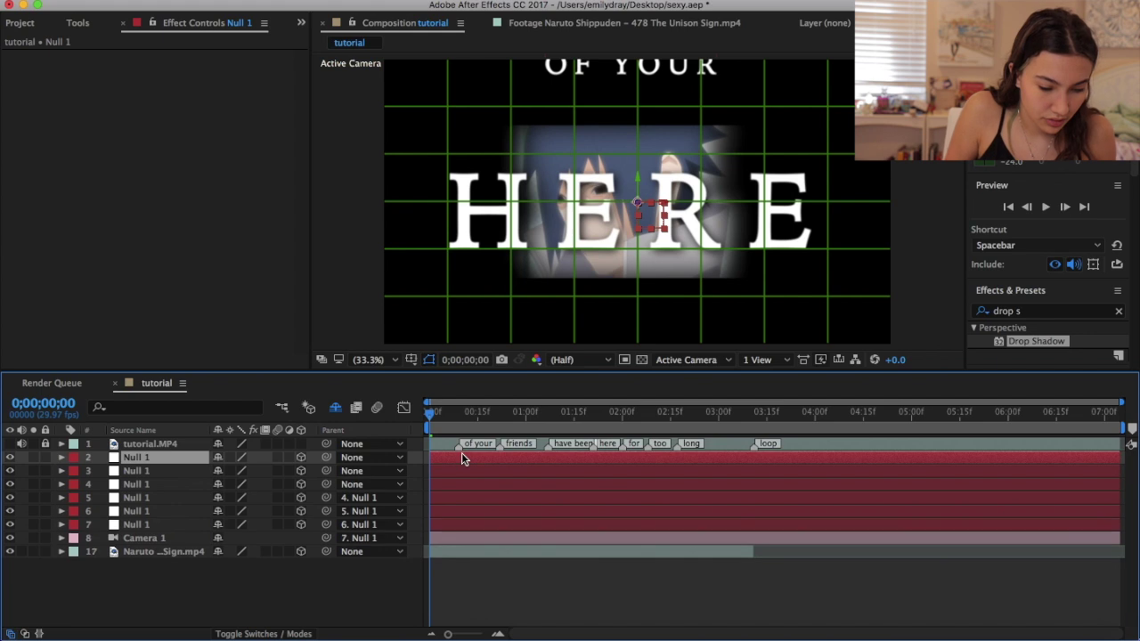
drag(252, 538, 1129, 479)
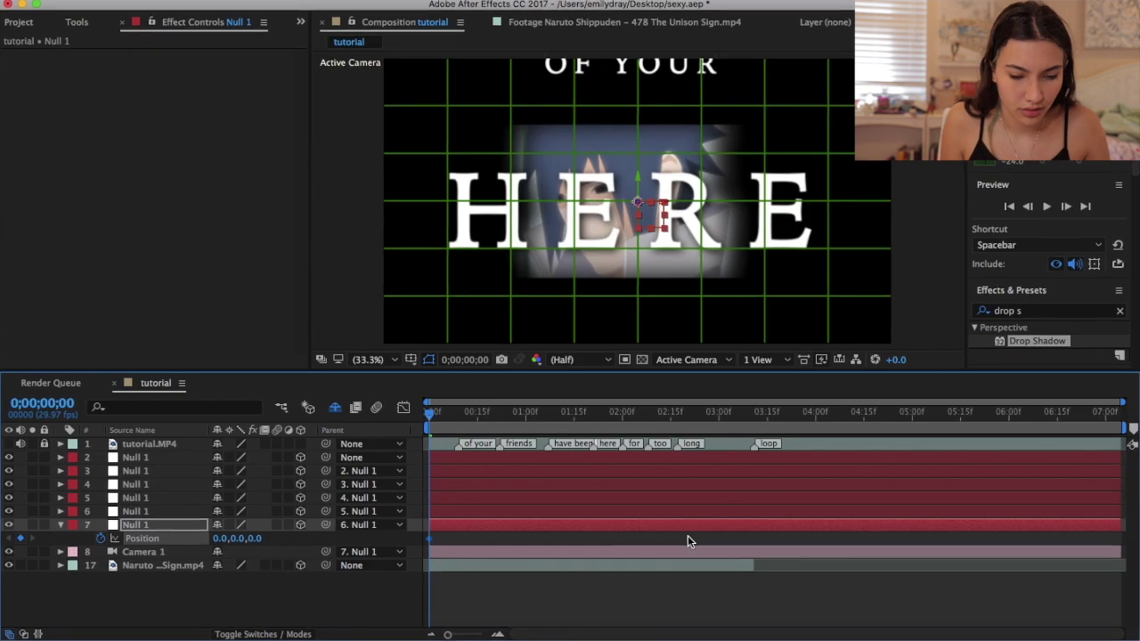
Step: Add a starting Position keyframe to the lowest null, and at frame 4 show the shy layers with the "all" layer's Position revealed
click(155, 610)
click(429, 415)
key(p)
drag(239, 623, 259, 622)
click(432, 417)
scroll(477, 507, up, 1)
scroll(488, 521, down, 2)
drag(1072, 334, 790, 393)
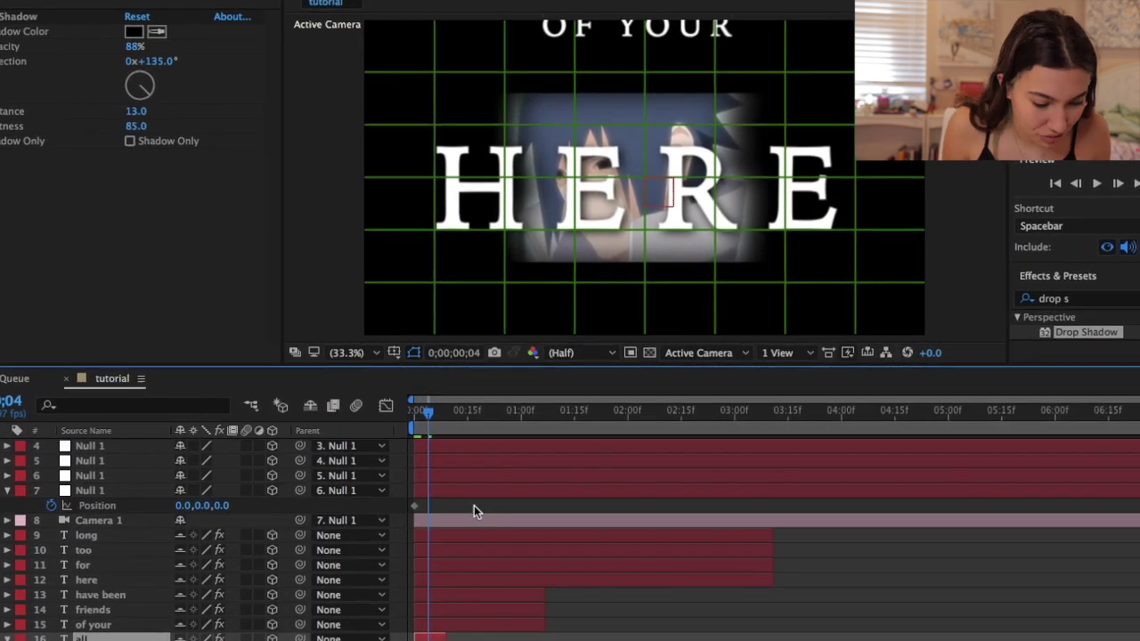
Step: Split the composition viewer into two side-by-side views and set one of them to Front
click(784, 350)
click(792, 367)
click(707, 349)
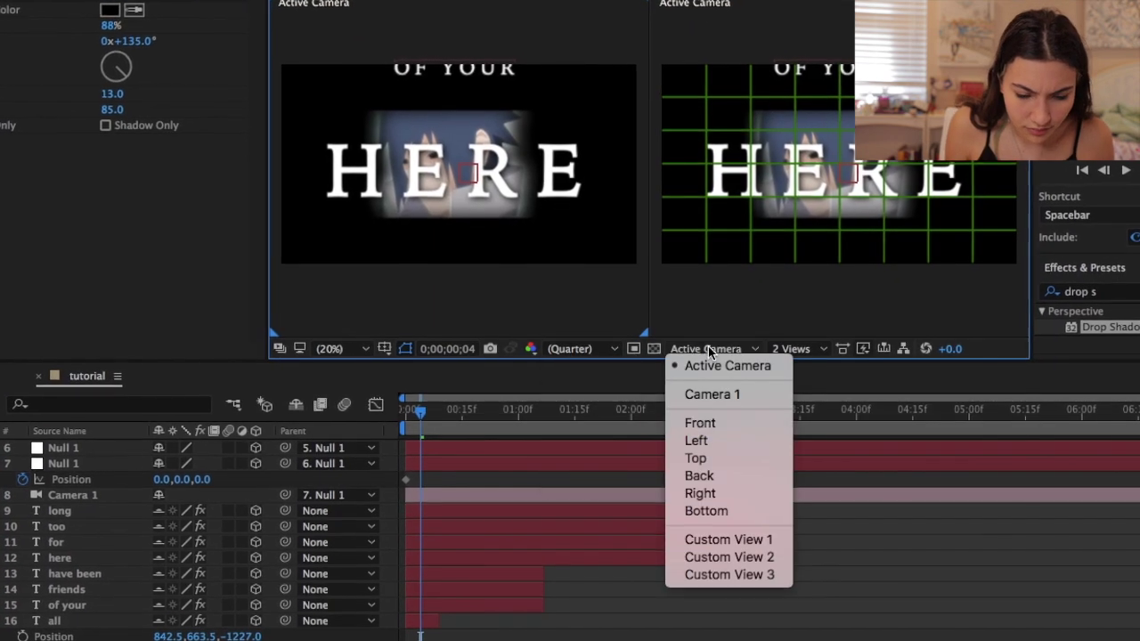
click(703, 420)
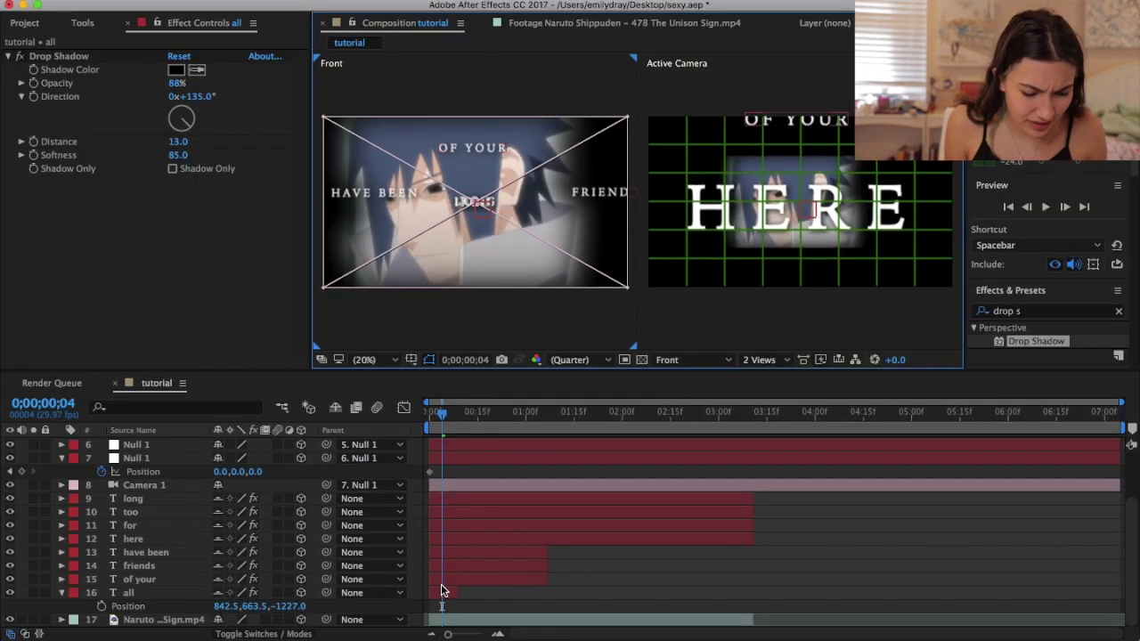
Step: Set the "all" text layer's Z position to 78 and the lowest null's Z position to 327 at frame 4
click(443, 591)
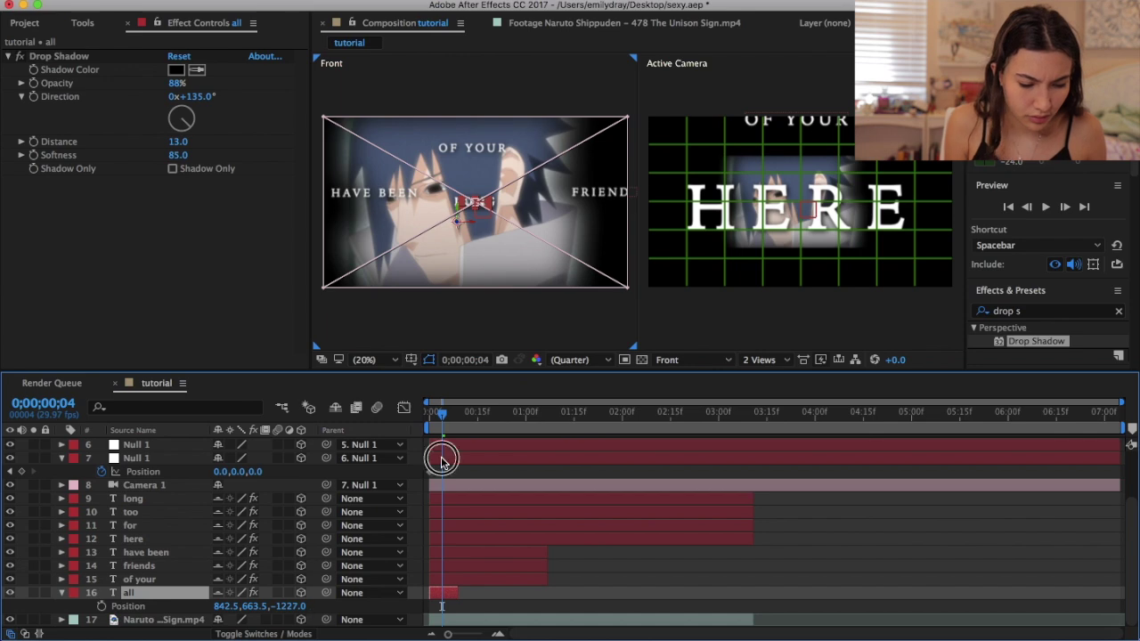
click(441, 457)
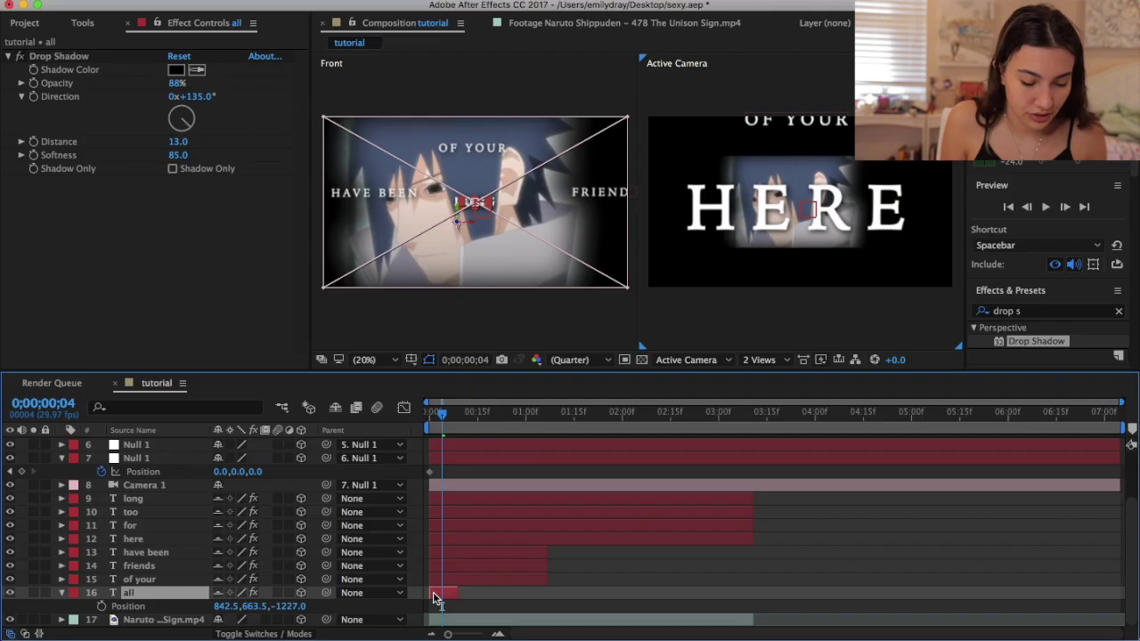
drag(290, 608, 9, 617)
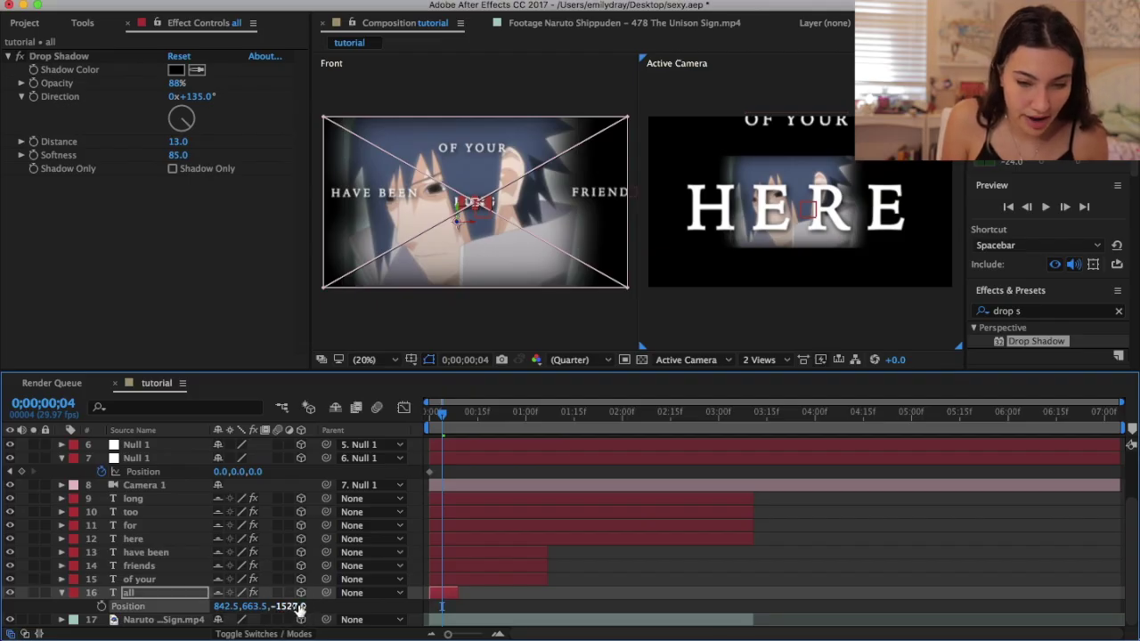
drag(293, 605, 63, 608)
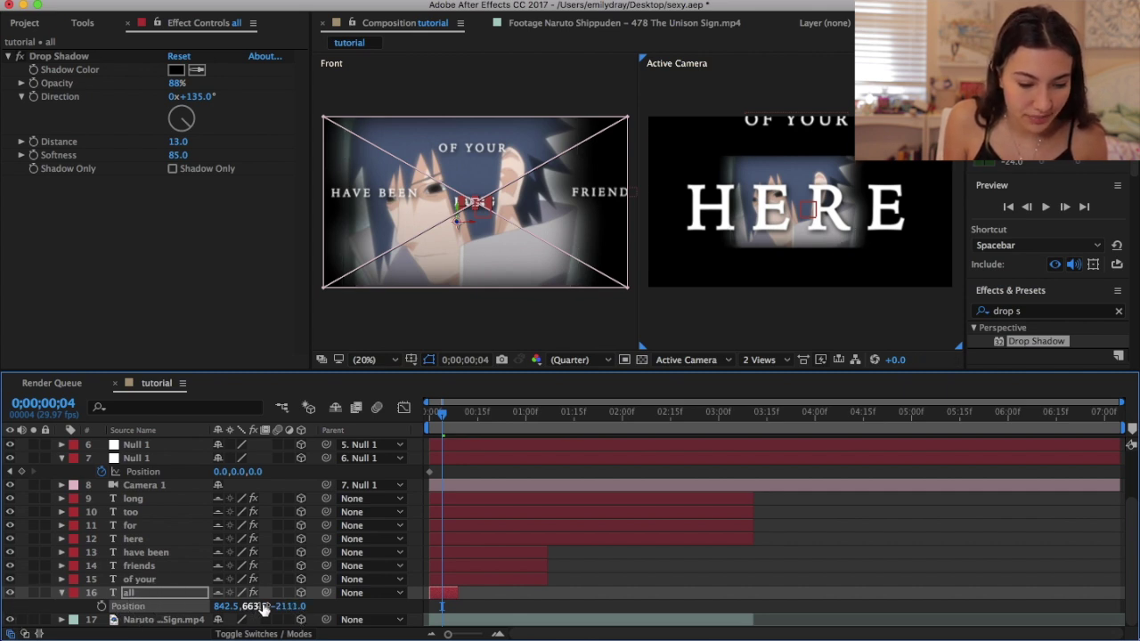
drag(297, 609, 20, 608)
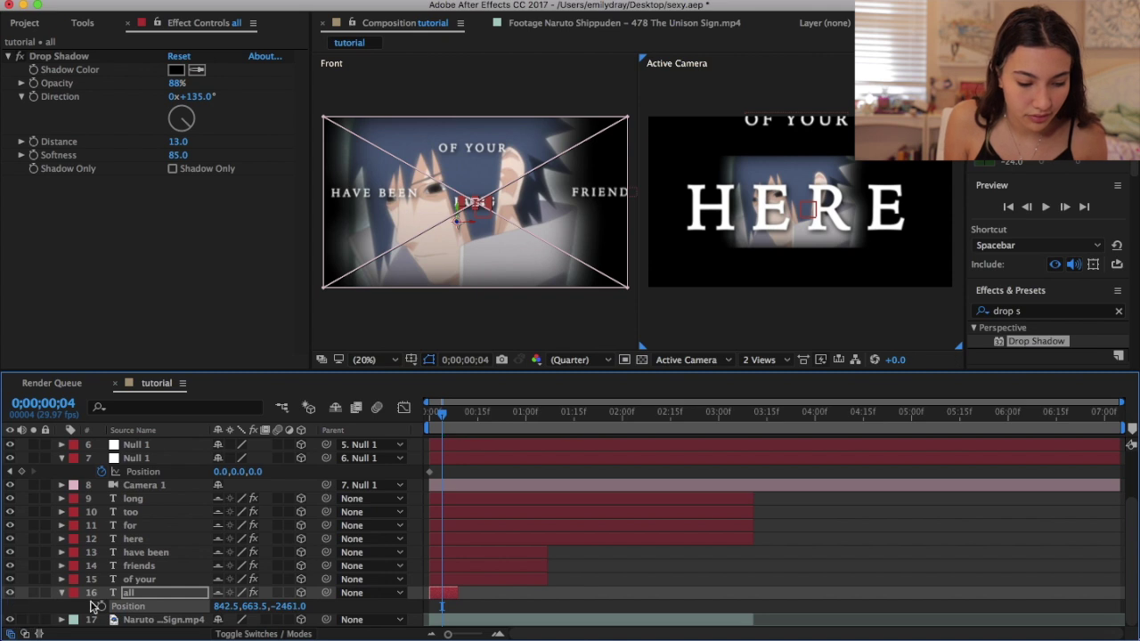
drag(287, 608, 835, 592)
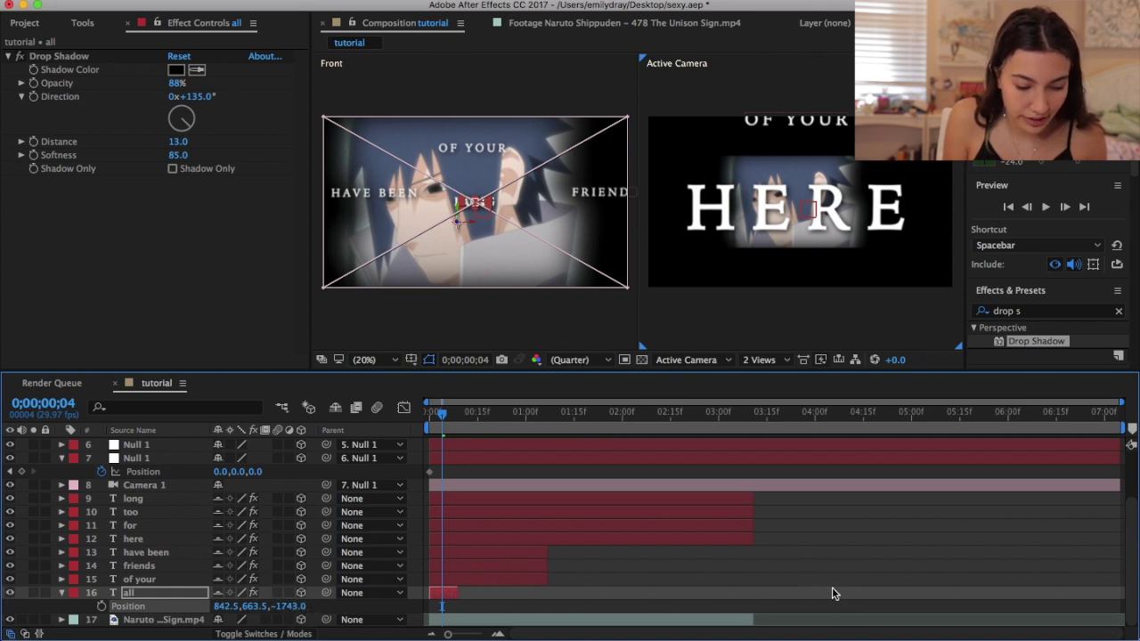
mouse_move(293, 609)
mouse_down()
mouse_move(644, 591)
mouse_move(593, 606)
mouse_move(283, 605)
mouse_up()
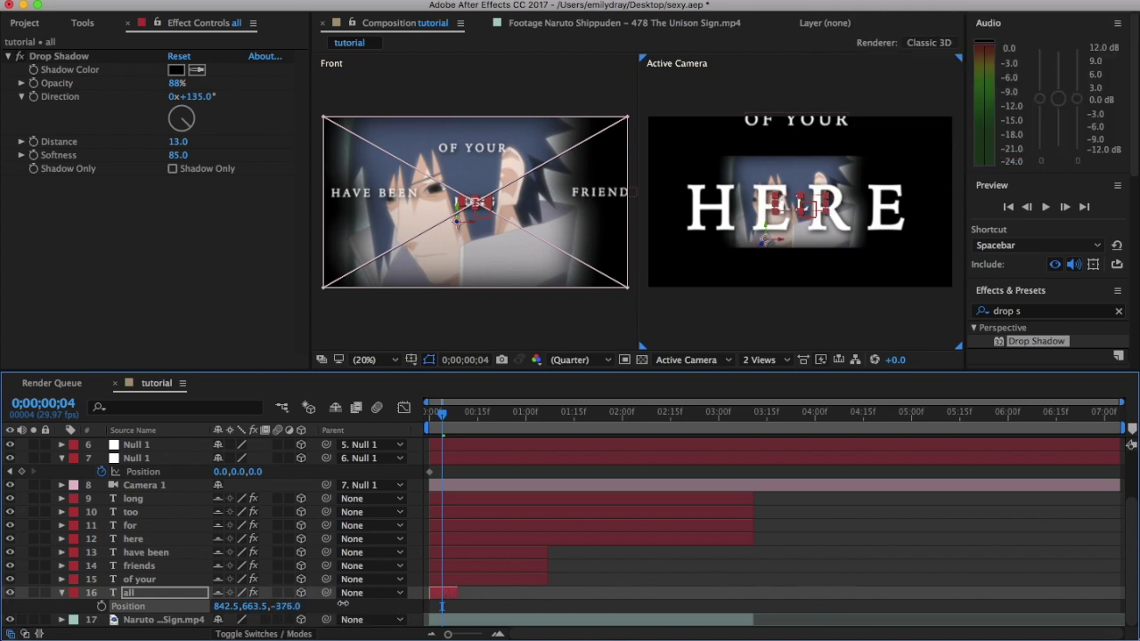
click(492, 456)
drag(492, 457, 489, 457)
drag(283, 606, 611, 582)
Step: Set the "of your" text layer's Z position to 119 and reveal the "friends" layer's Position
click(496, 579)
key(p)
scroll(353, 591, down, 1)
drag(283, 579, 560, 539)
click(294, 553)
key(shift+p)
Step: Return to a single view with shy layers hidden and delete the lowest null's Position keyframe at frame 4
click(759, 360)
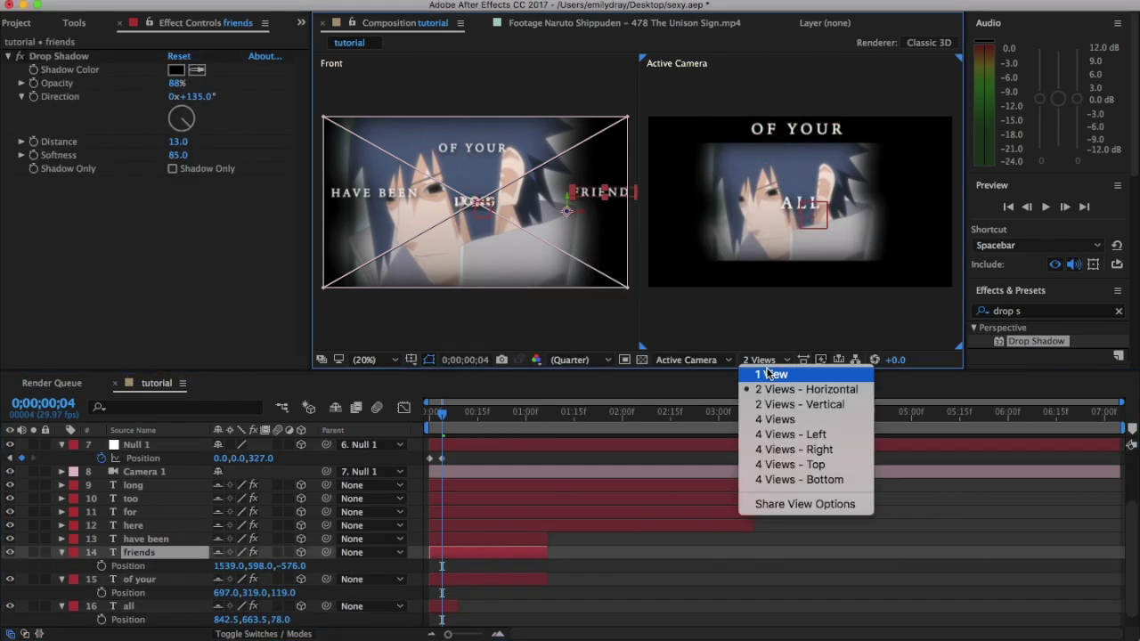
click(763, 374)
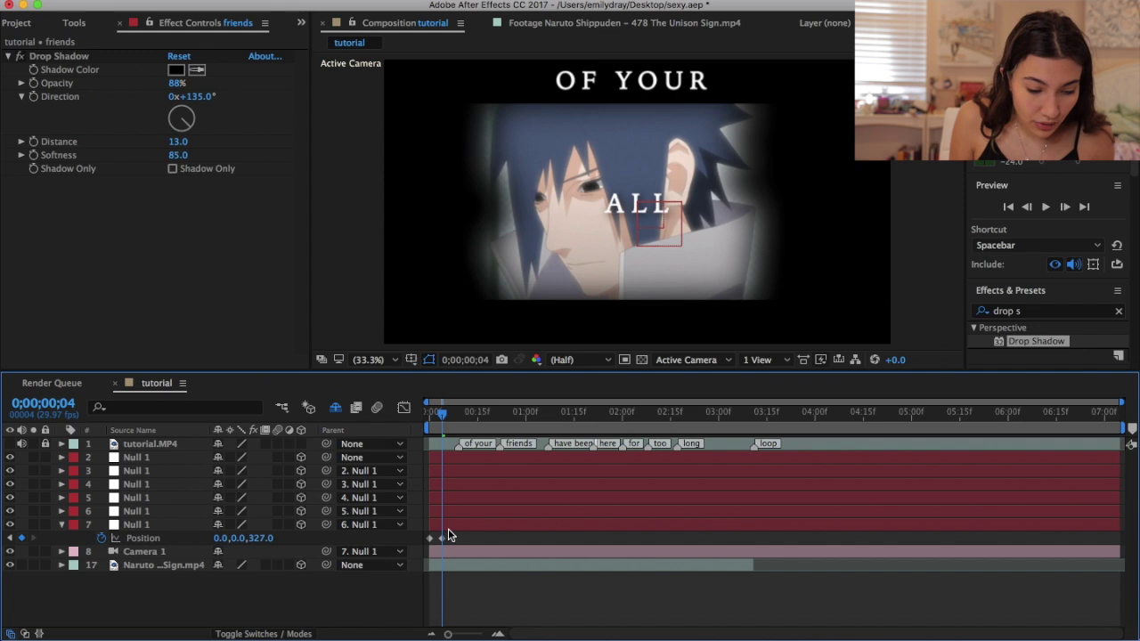
click(444, 537)
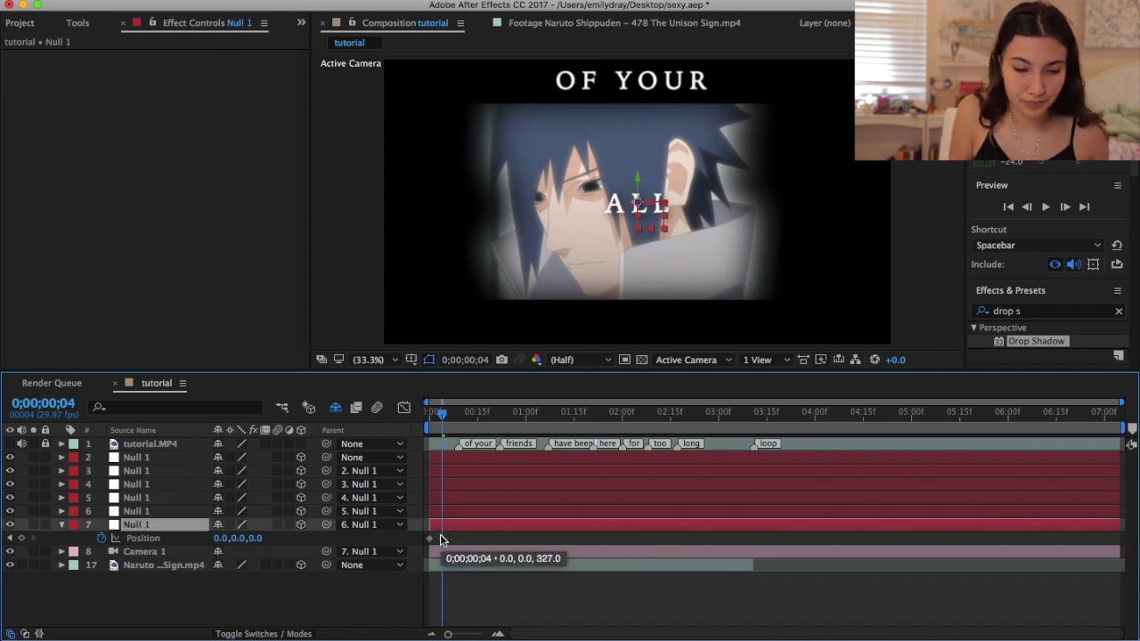
key(Delete)
Step: At the start of the composition, set the lowest null's Z position to 719 so "ALL" fills the frame
drag(440, 412, 389, 420)
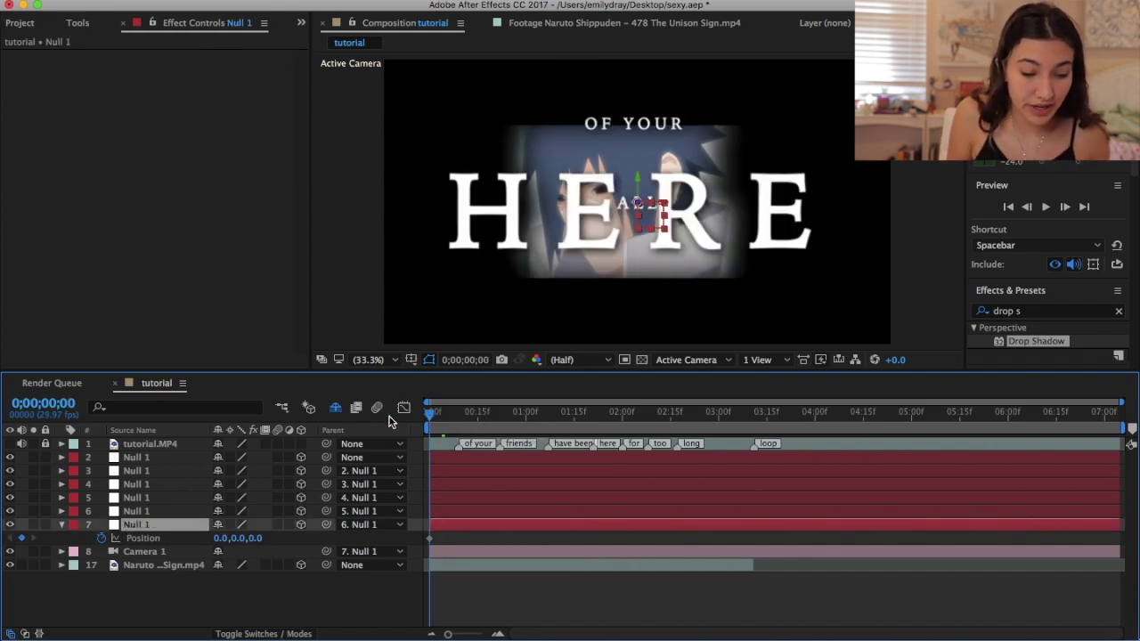
click(430, 539)
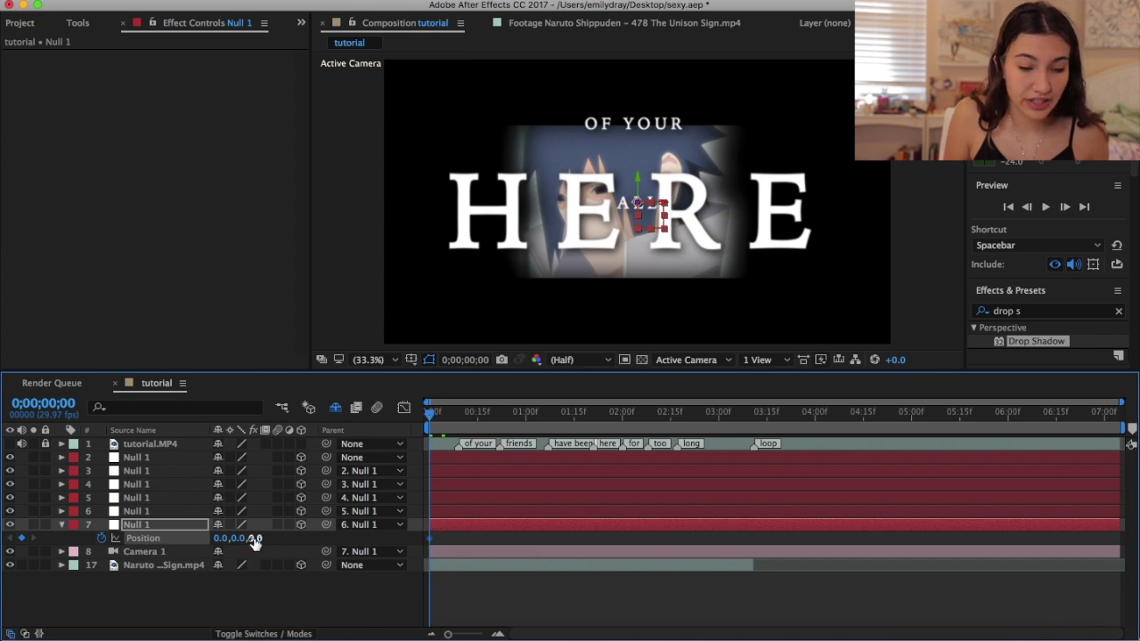
drag(257, 541, 809, 503)
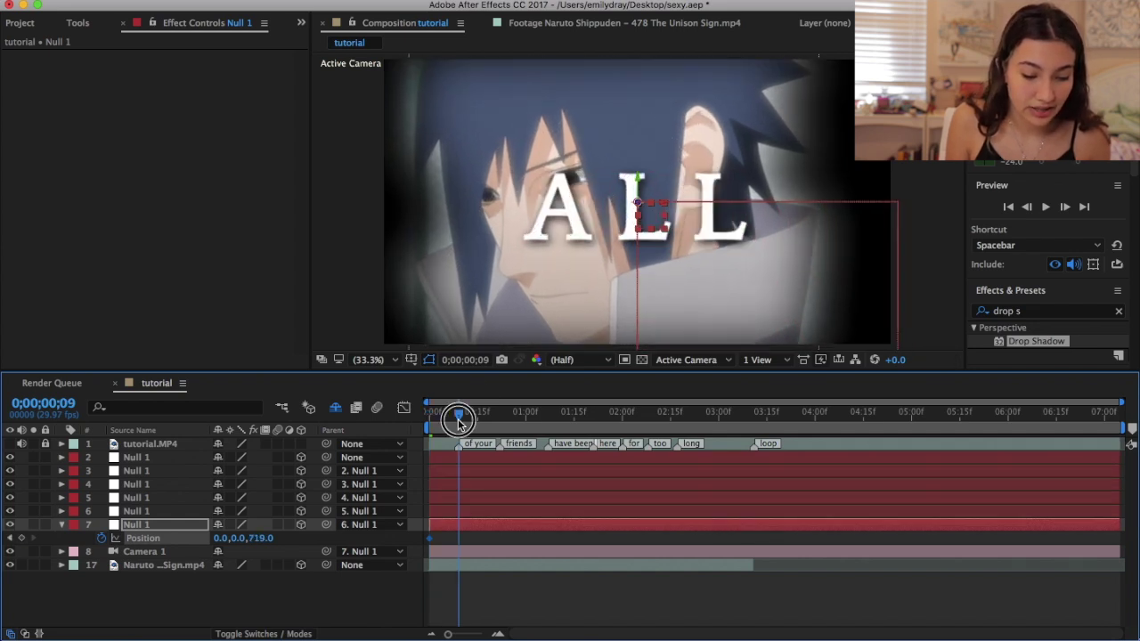
Step: At frame 9, on the "of your" marker, keyframe the lowest null's Position at 0, -268, 548
click(460, 419)
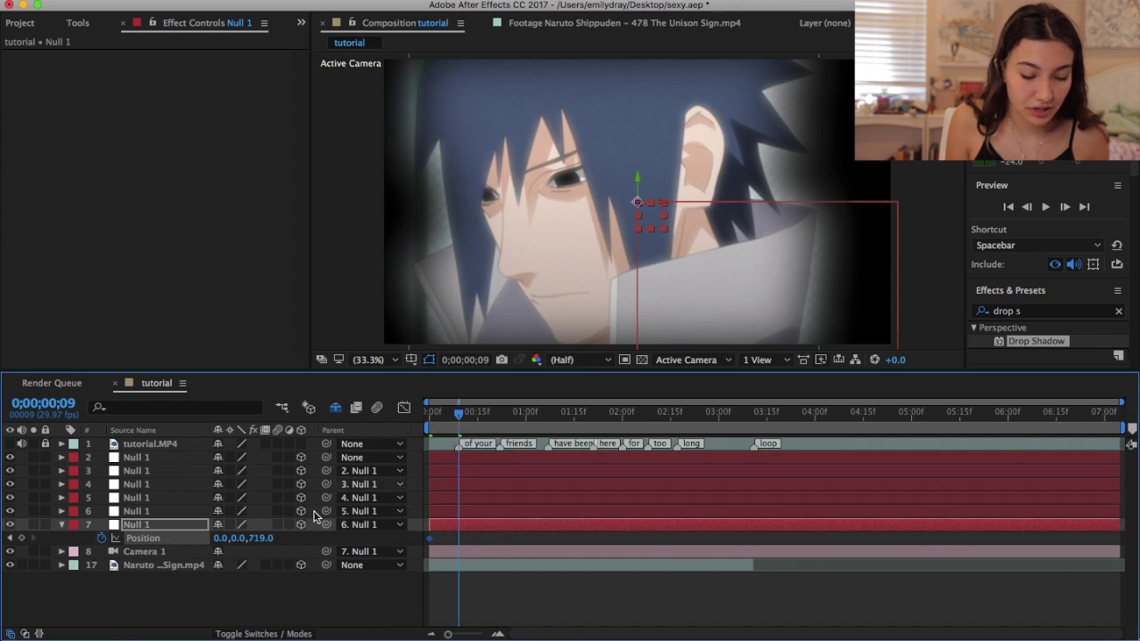
drag(250, 547, 129, 548)
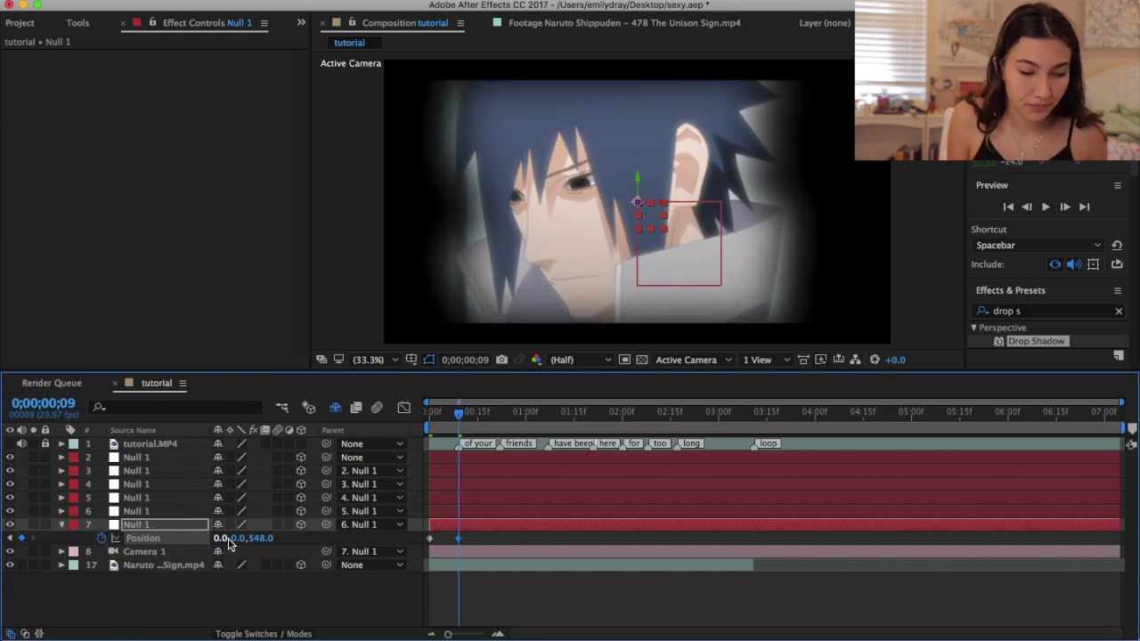
drag(248, 541, 323, 541)
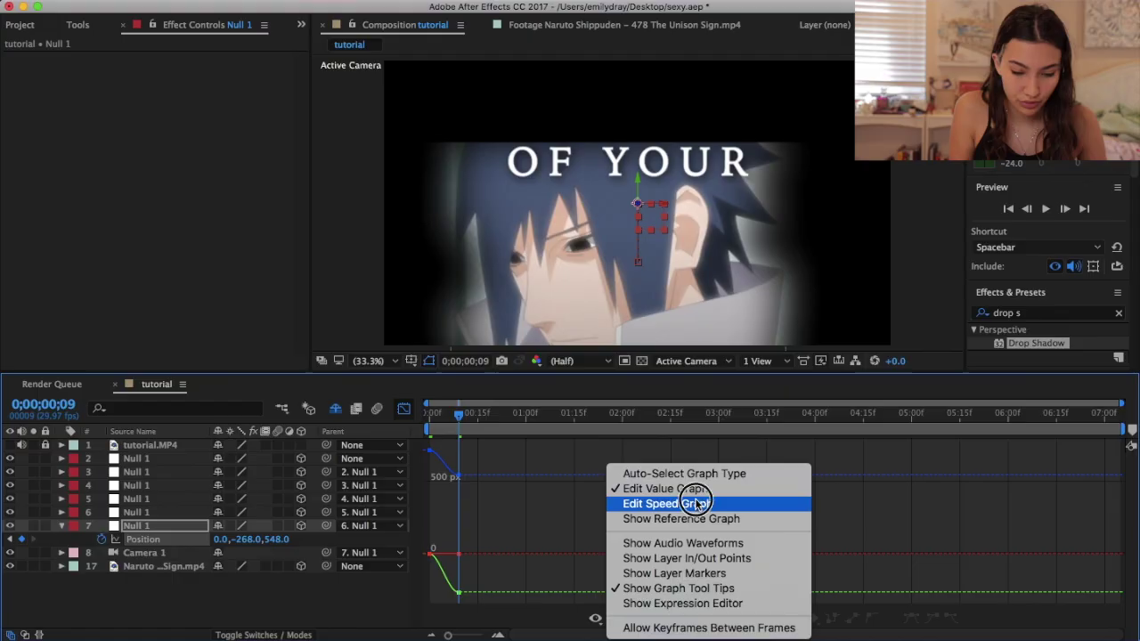
Step: Reshape the speed graph of the lowest null's Position so the move starts very fast and eases into its second keyframe
click(696, 503)
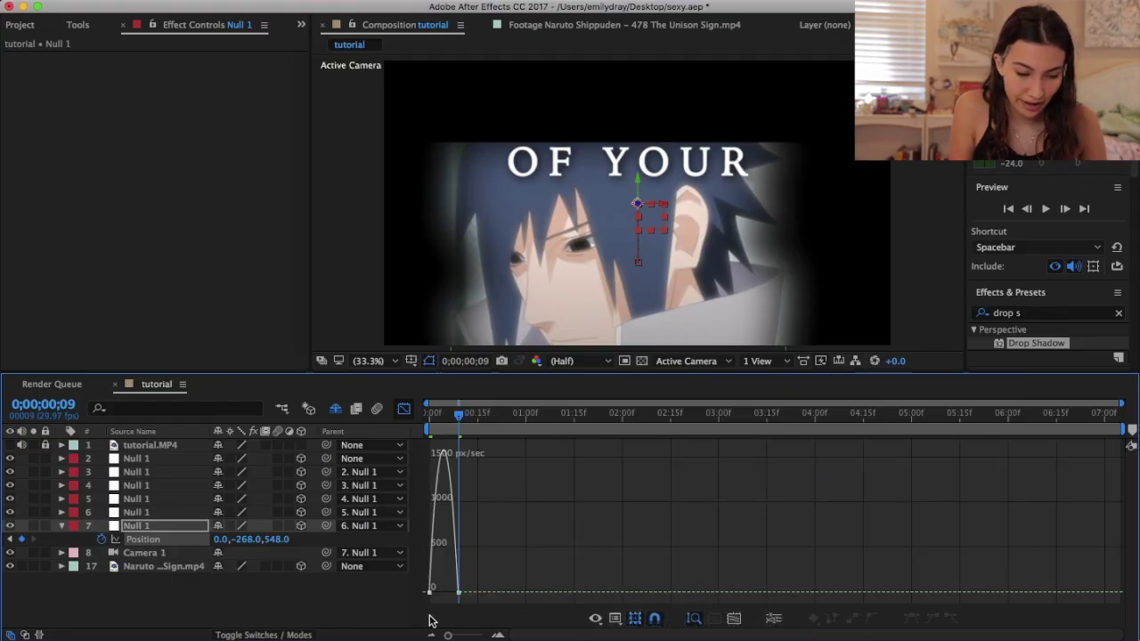
mouse_move(433, 592)
mouse_down()
mouse_move(418, 595)
mouse_move(433, 590)
mouse_up()
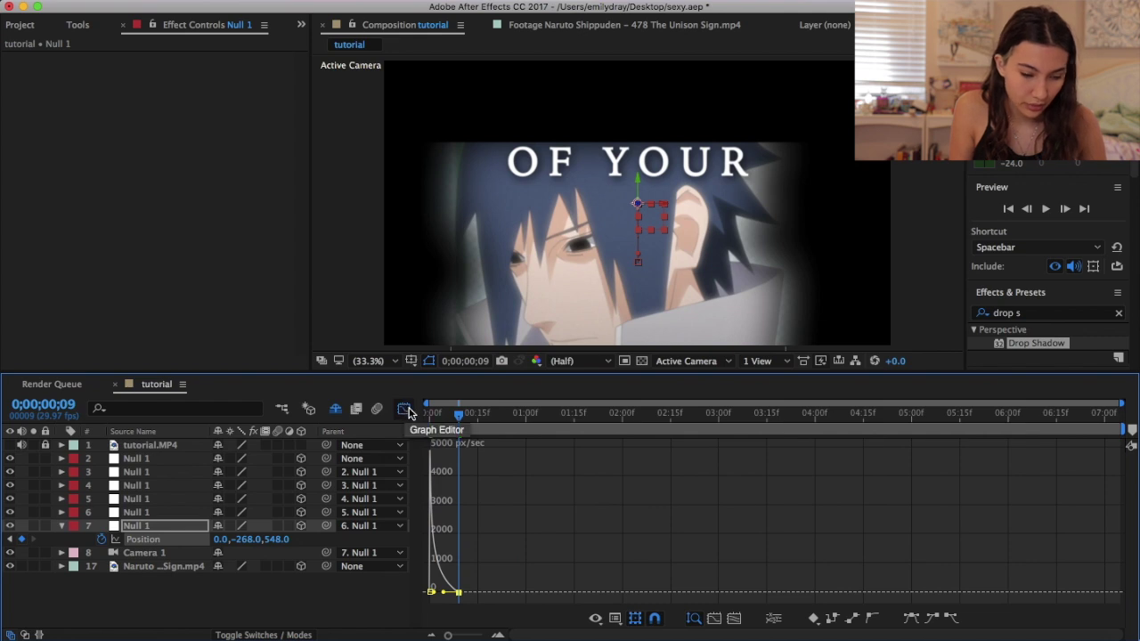
click(404, 409)
Step: Enable motion blur for all six null layers
drag(332, 536, 333, 458)
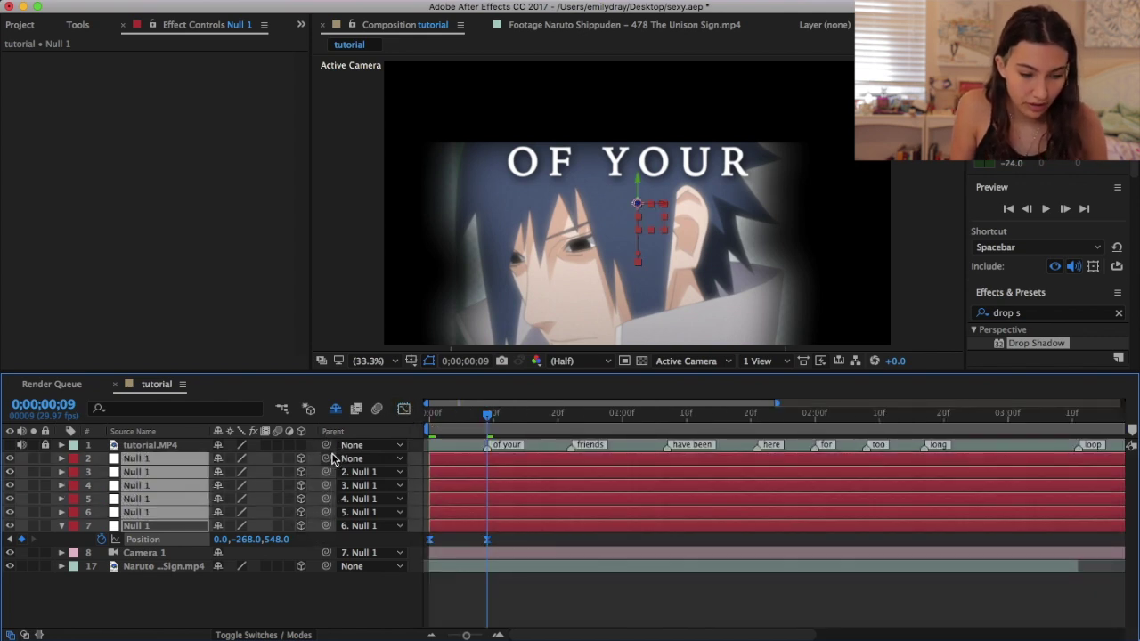
click(280, 459)
click(477, 588)
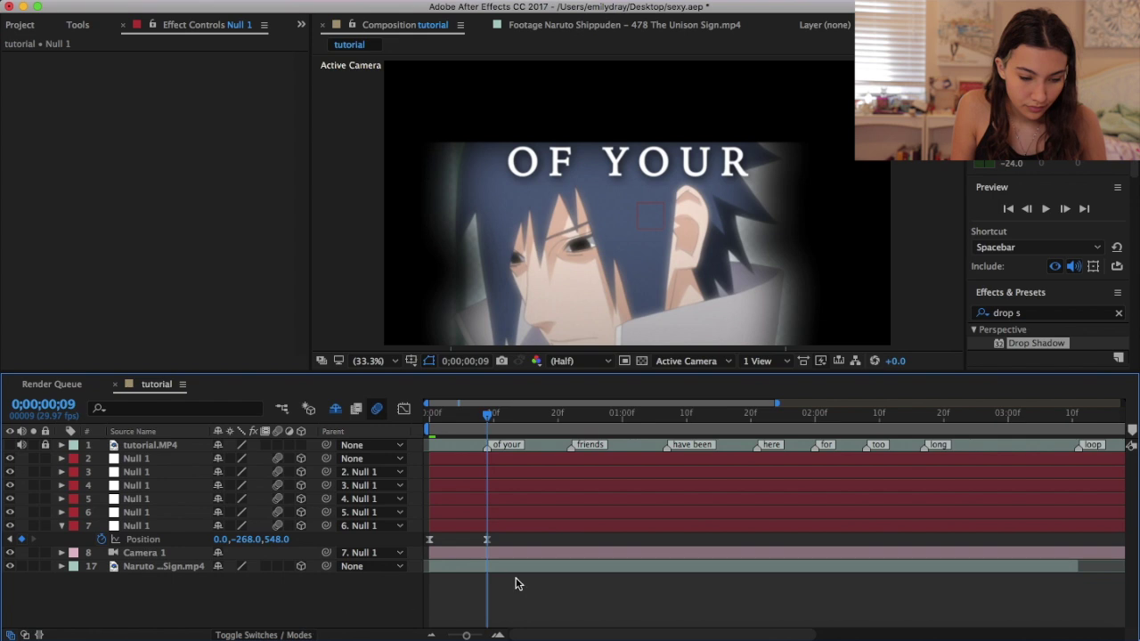
Step: Move the lowest null's second Position keyframe to frame 6 and give the second-lowest null a starting Position keyframe at frame 4
click(487, 540)
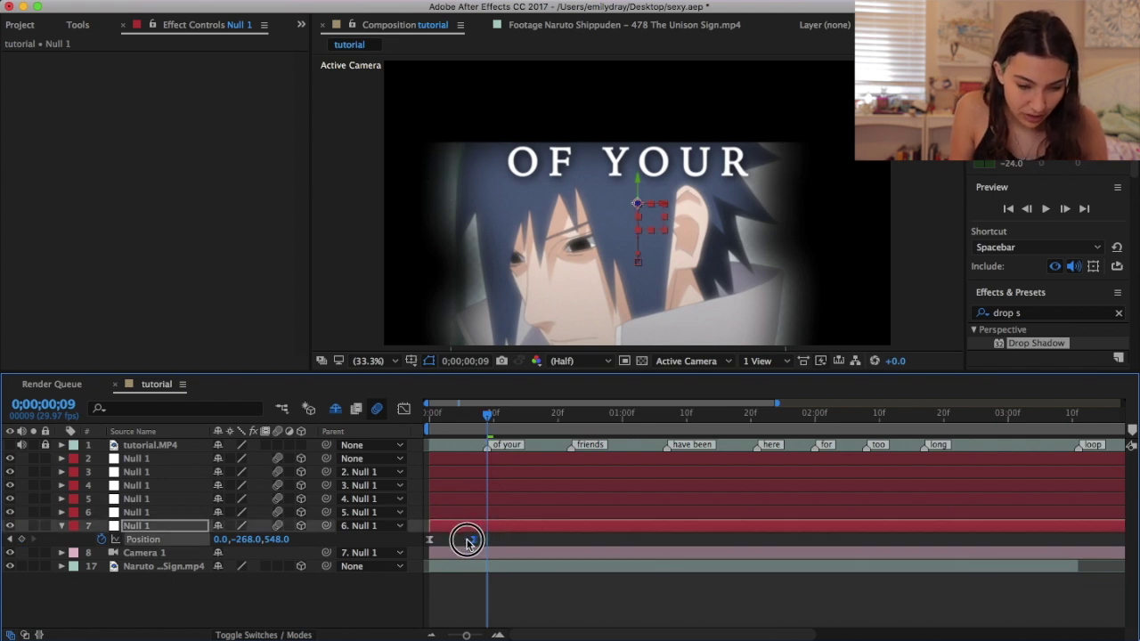
click(469, 513)
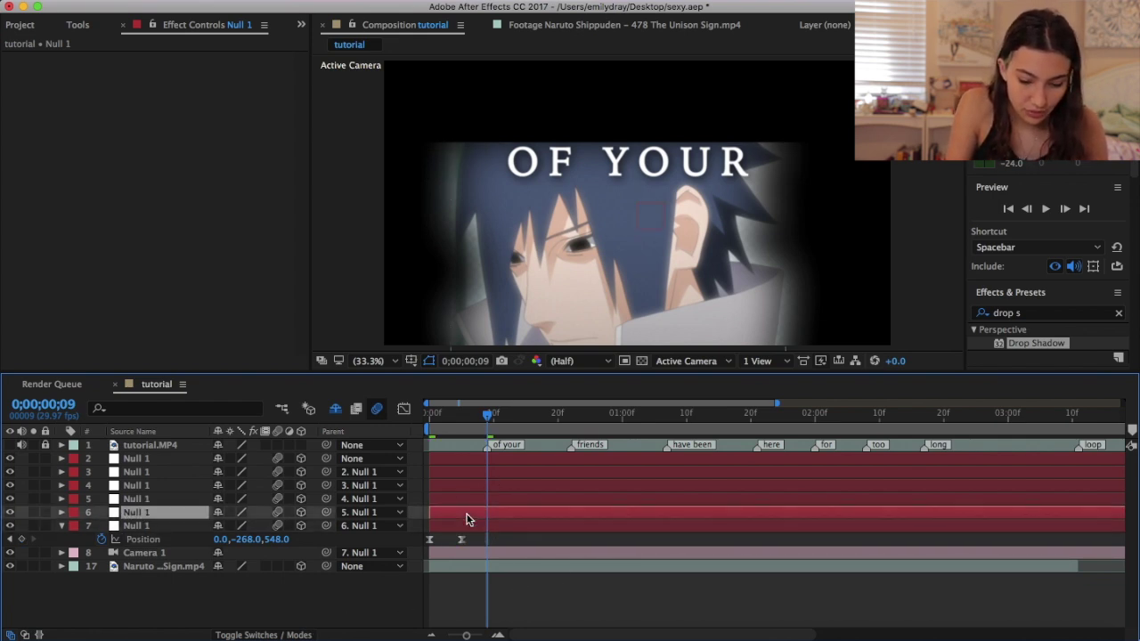
key(p)
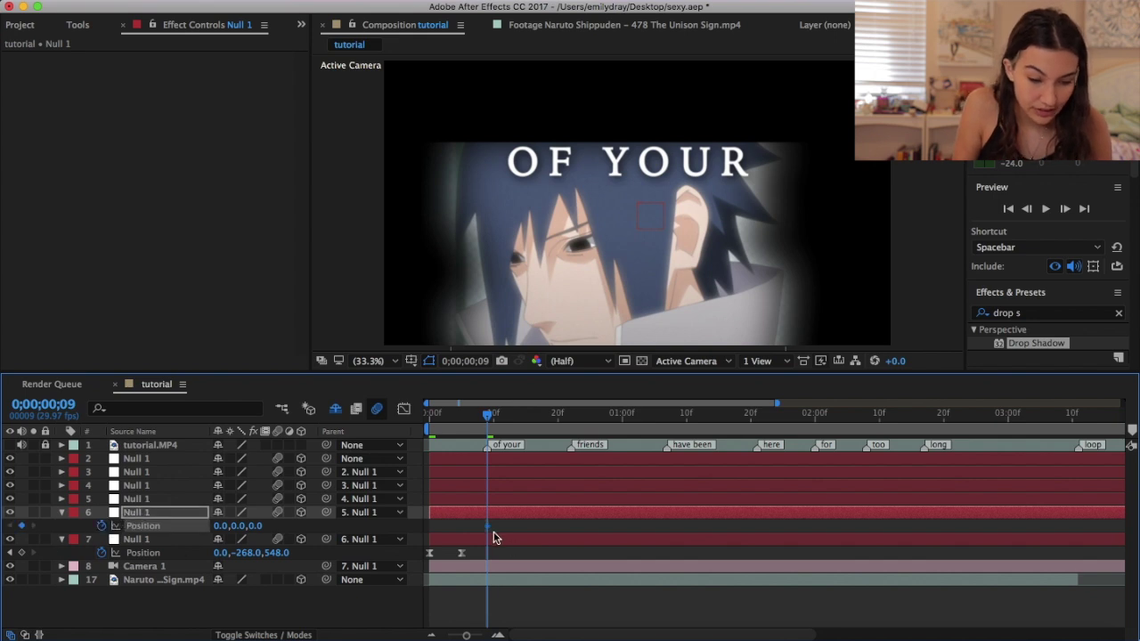
drag(489, 526, 456, 534)
click(460, 553)
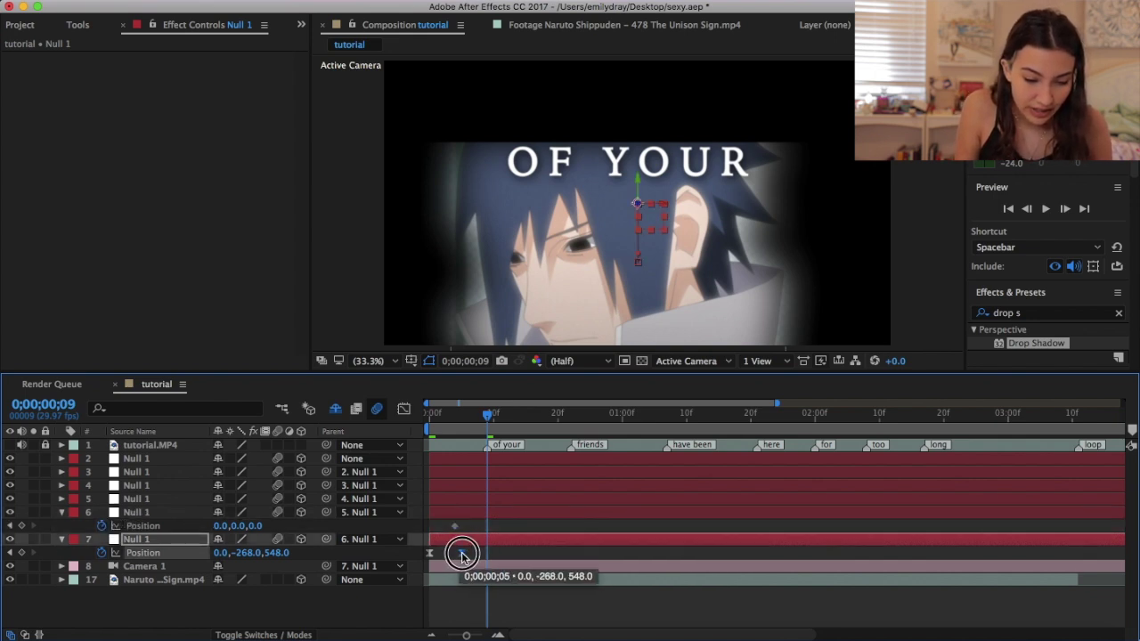
click(458, 423)
click(488, 424)
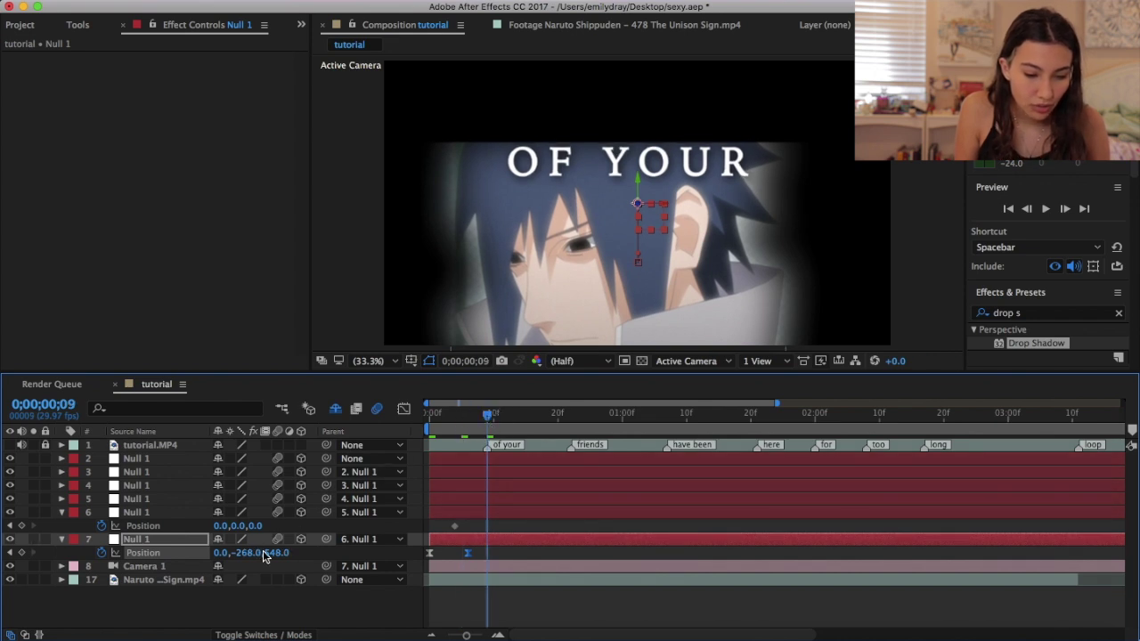
drag(274, 554, 205, 545)
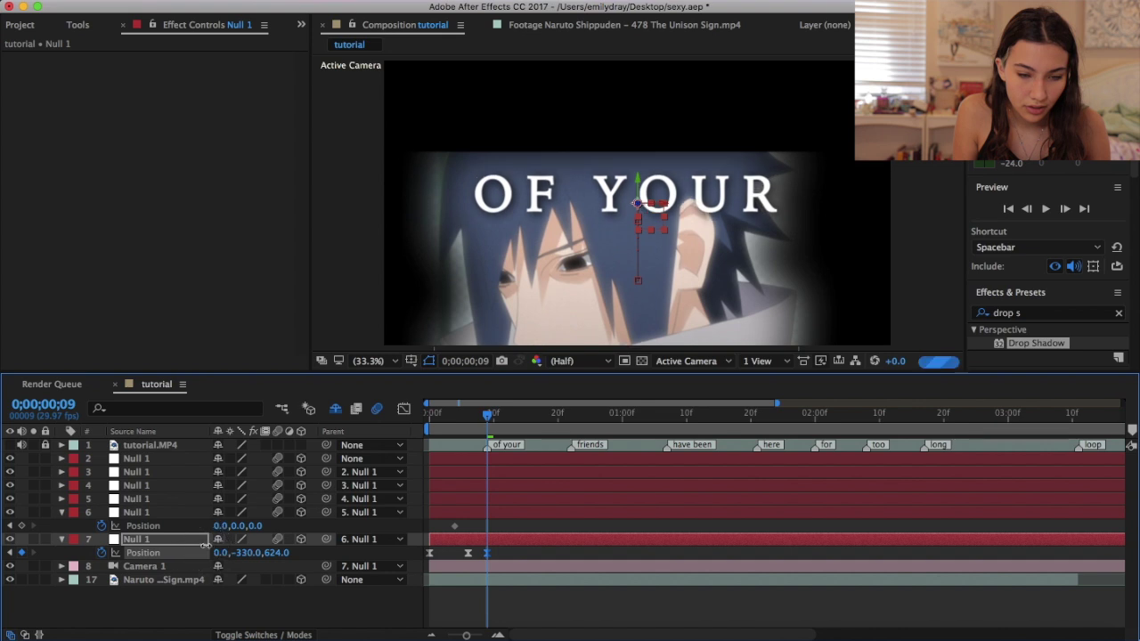
click(487, 553)
key(Delete)
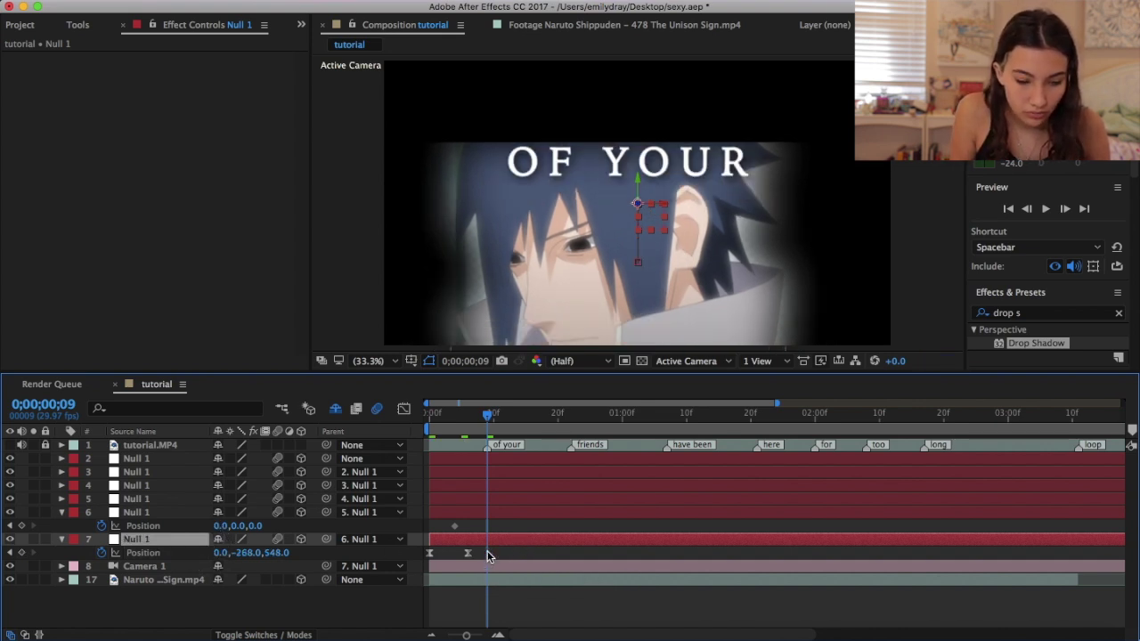
Step: Keyframe the second-lowest null's Position at 0, -55, 101, move that keyframe to frame 14, and ease both of its keyframes
click(482, 514)
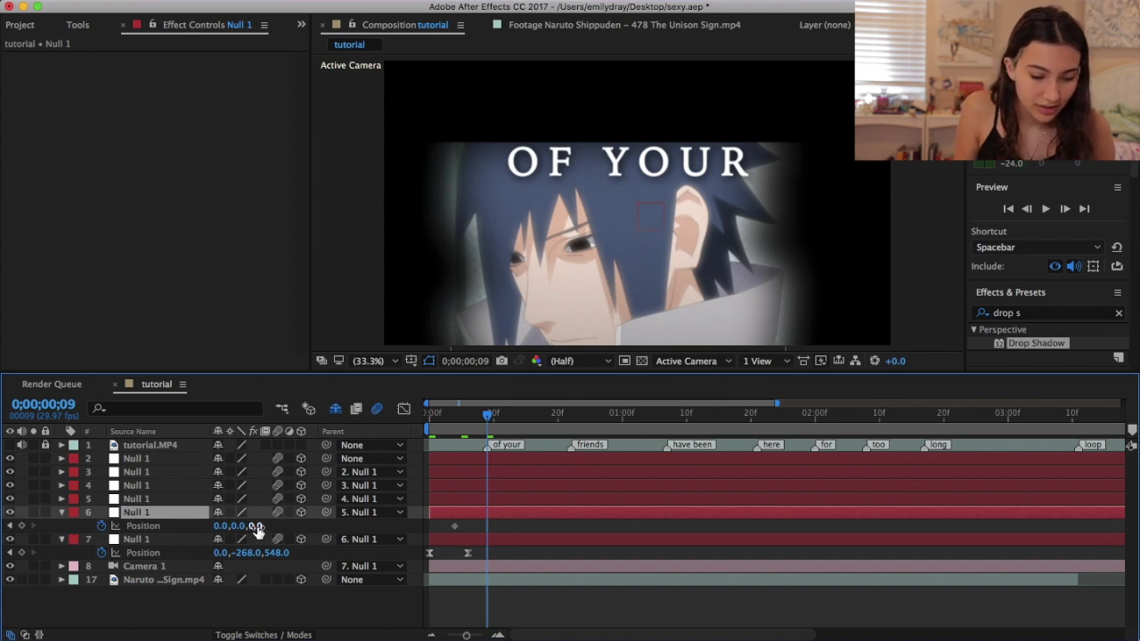
drag(255, 527, 331, 528)
drag(250, 528, 201, 516)
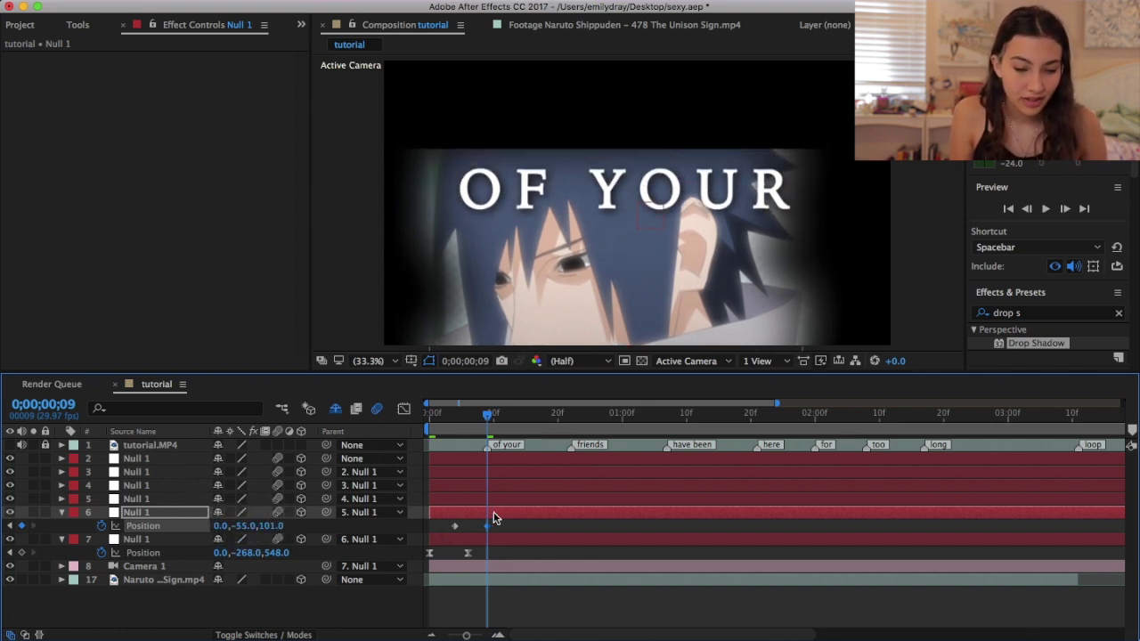
mouse_move(487, 525)
mouse_down()
mouse_move(520, 526)
mouse_move(457, 529)
mouse_up()
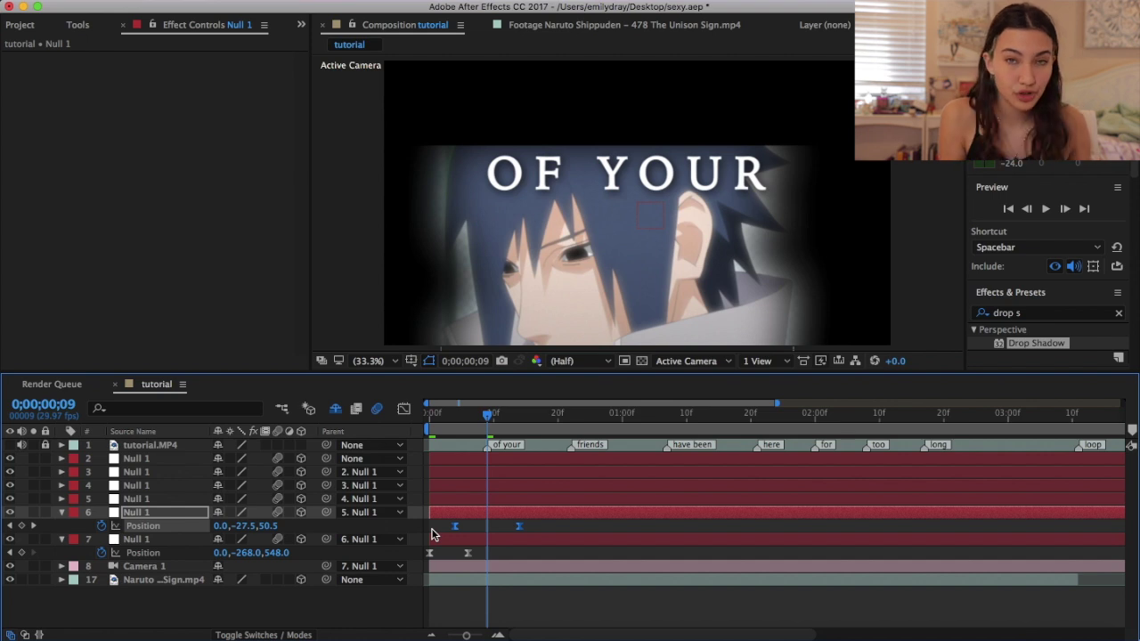
Step: Reshape the second-lowest null's Position speed graph into a sharp central peak that eases in and out of both keyframes
click(404, 410)
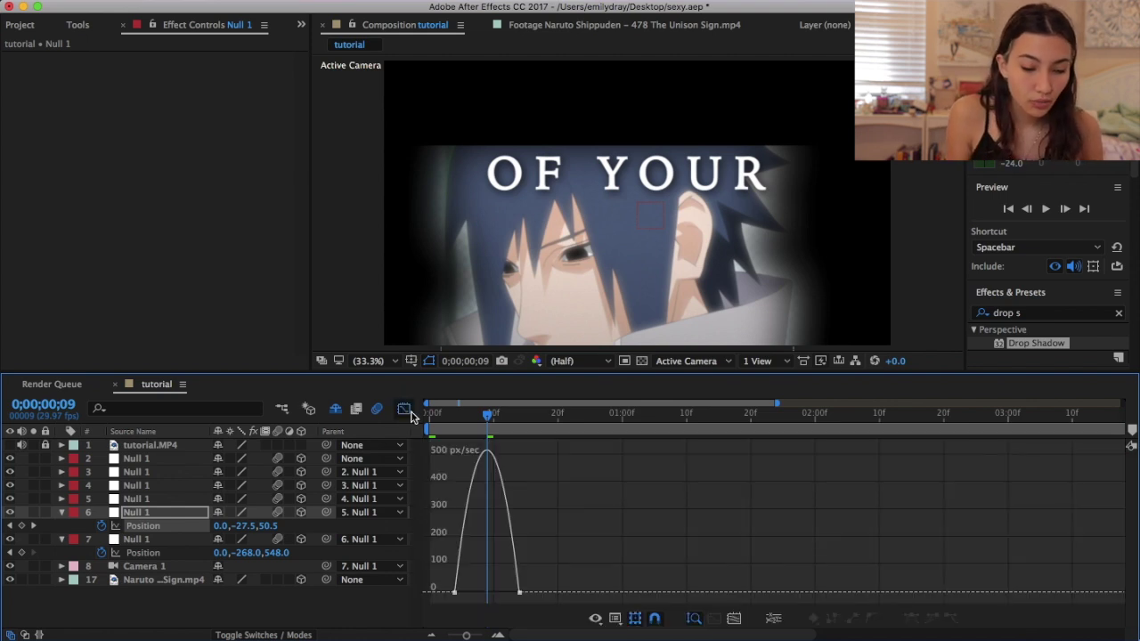
click(455, 591)
drag(469, 593, 474, 593)
key(=)
key(=)
drag(573, 594, 517, 592)
scroll(496, 569, left, 3)
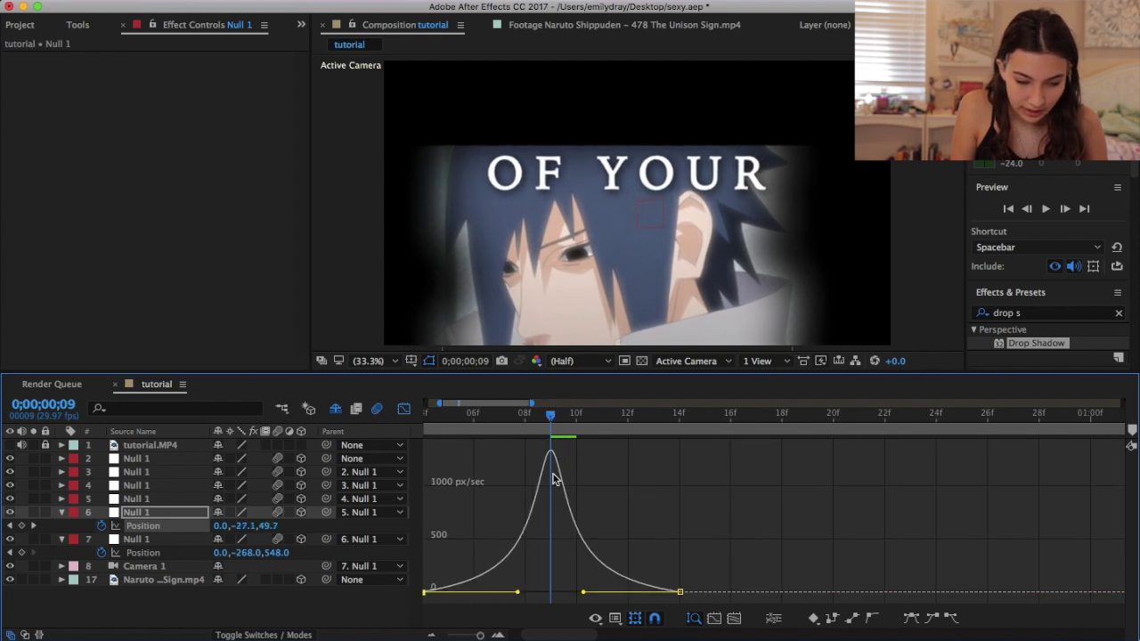
click(521, 593)
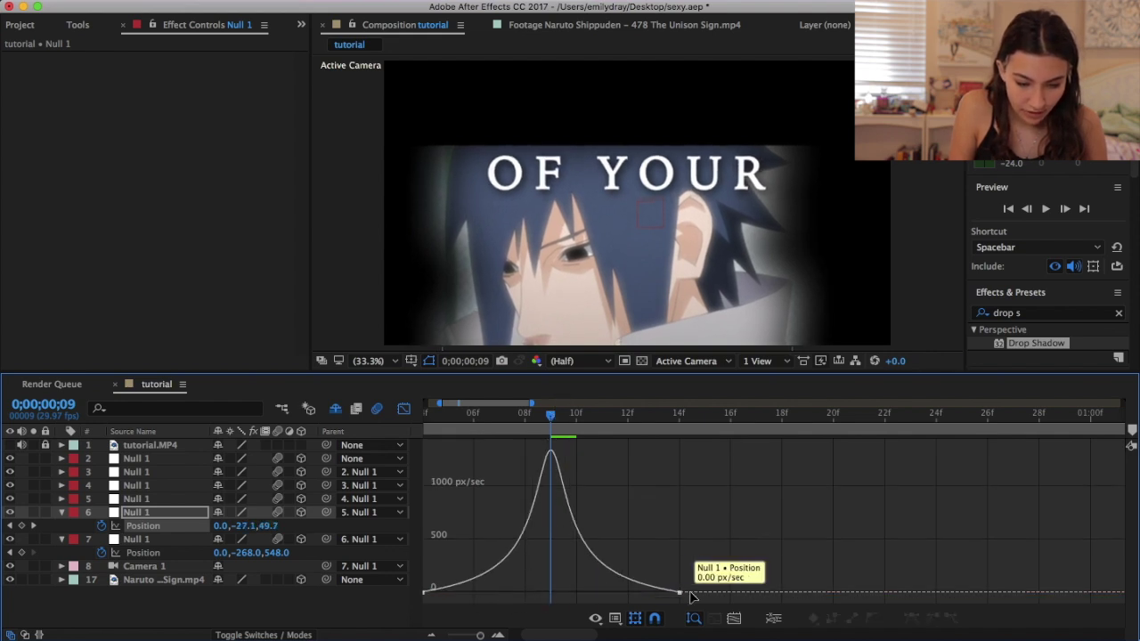
key(minus)
key(minus)
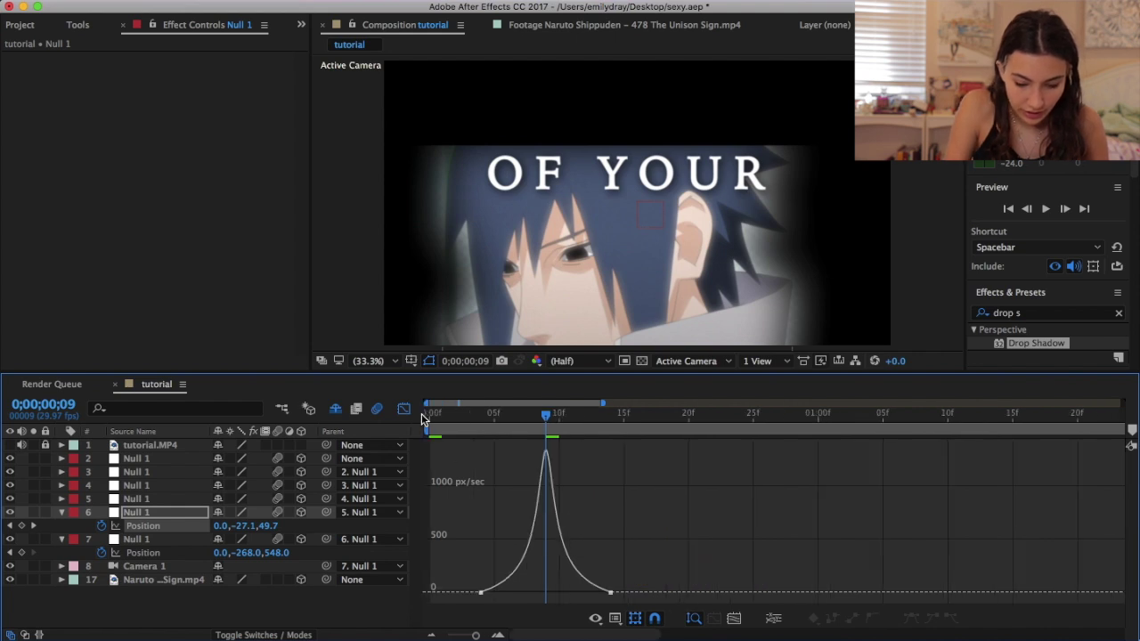
click(405, 409)
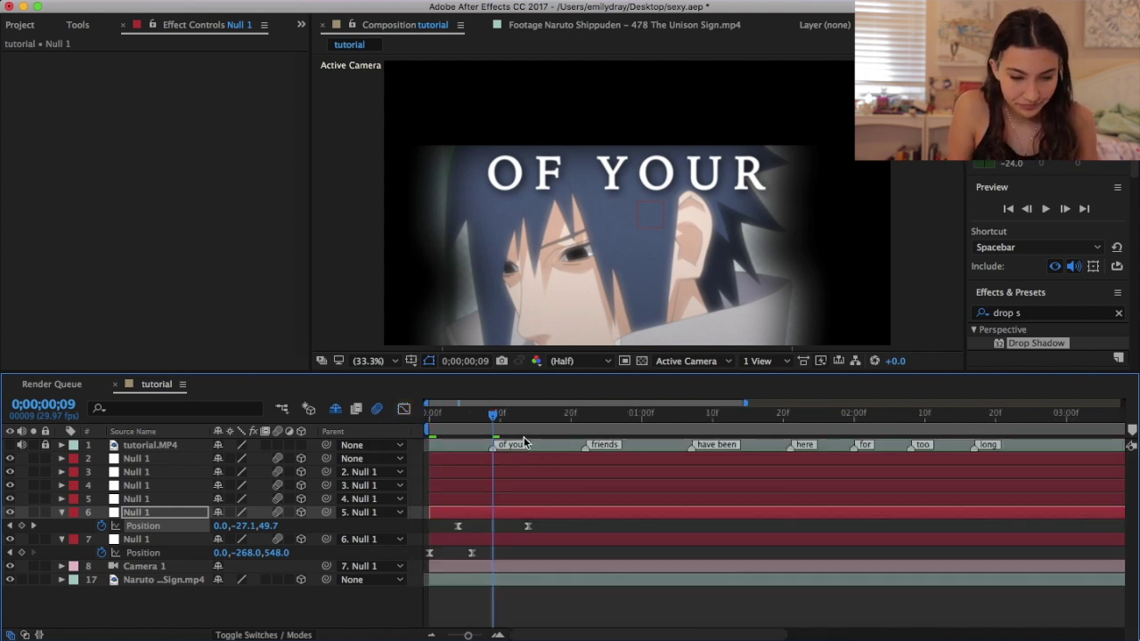
Step: Preview the camera move from the start of the composition
drag(497, 427, 430, 419)
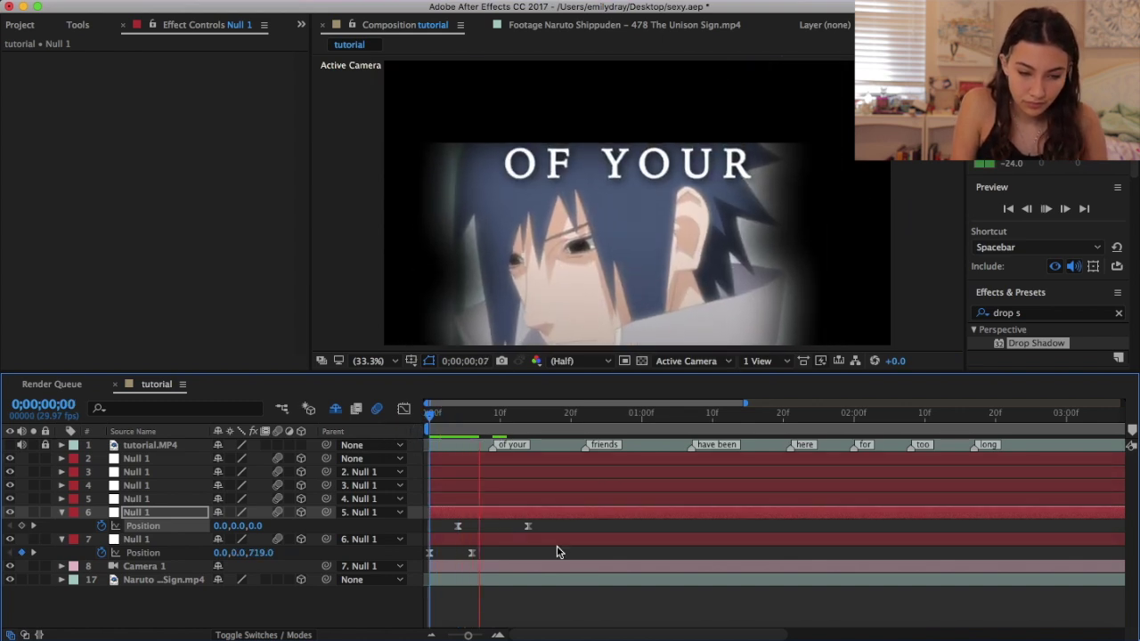
click(431, 422)
key(space)
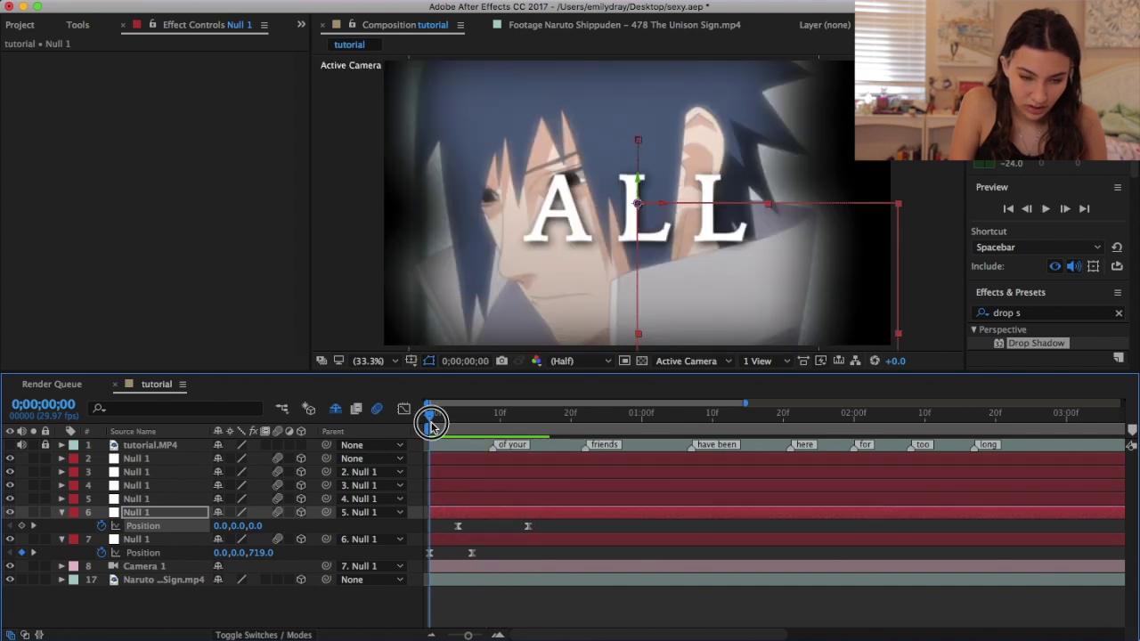
Step: At frame 6, set the lowest null's Position to 0, -92, 548 and preview the move from the start
click(473, 553)
drag(476, 418, 473, 421)
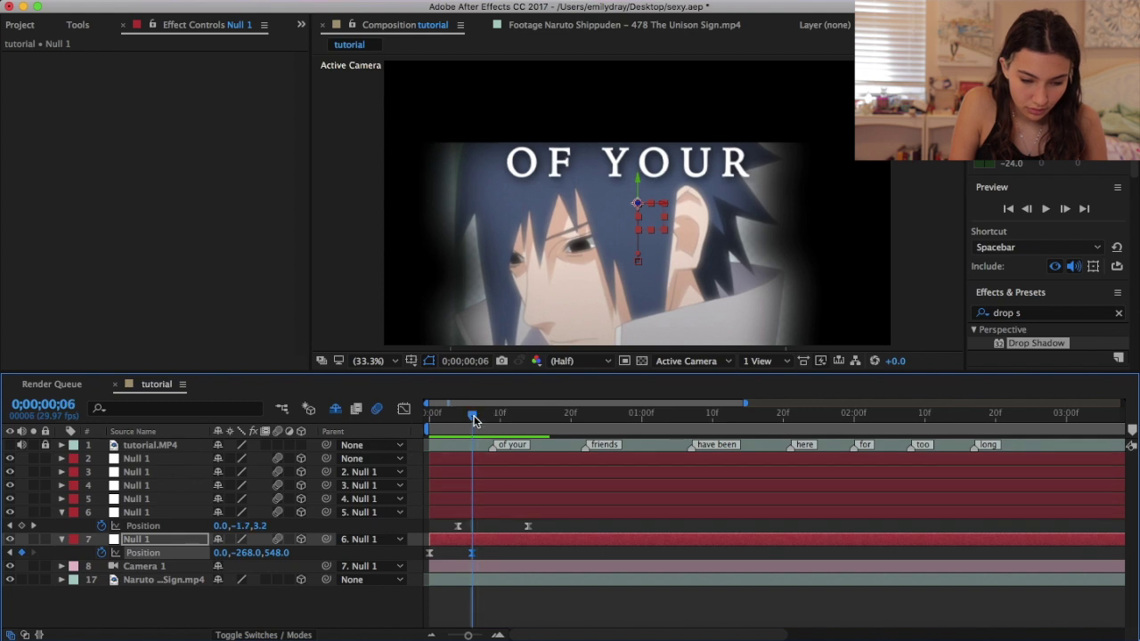
drag(289, 553, 392, 544)
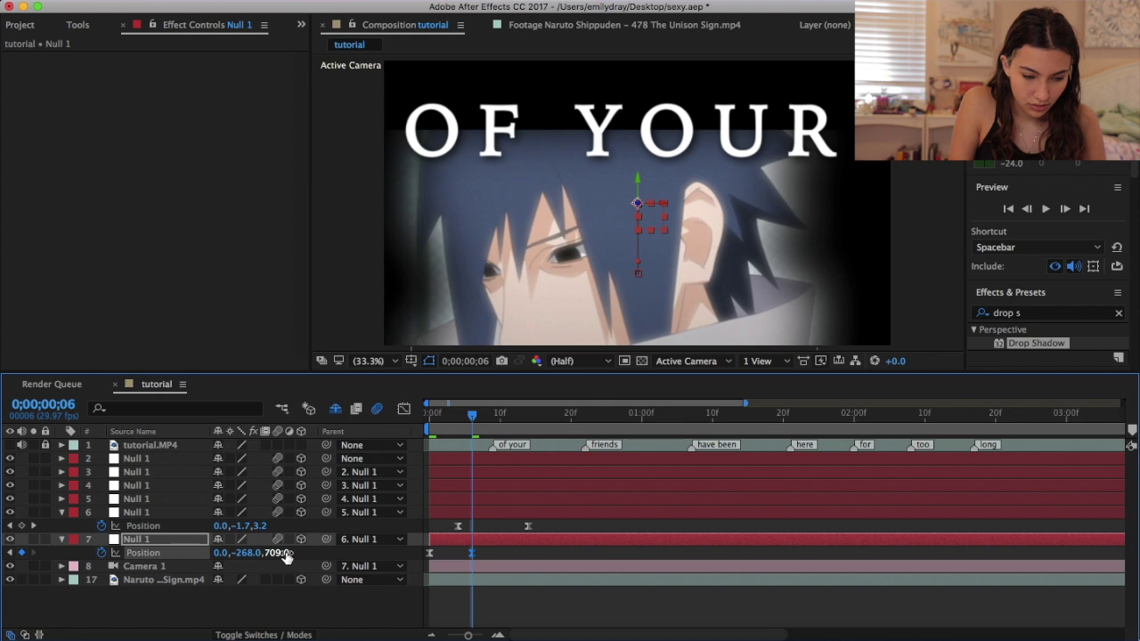
key(super+z)
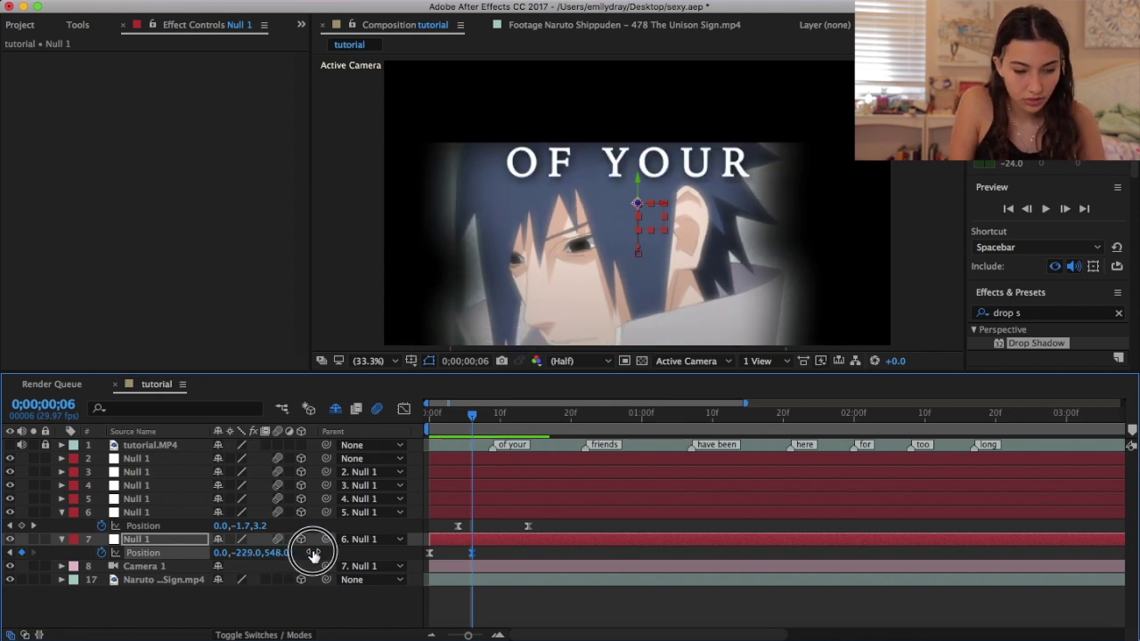
drag(317, 554, 405, 544)
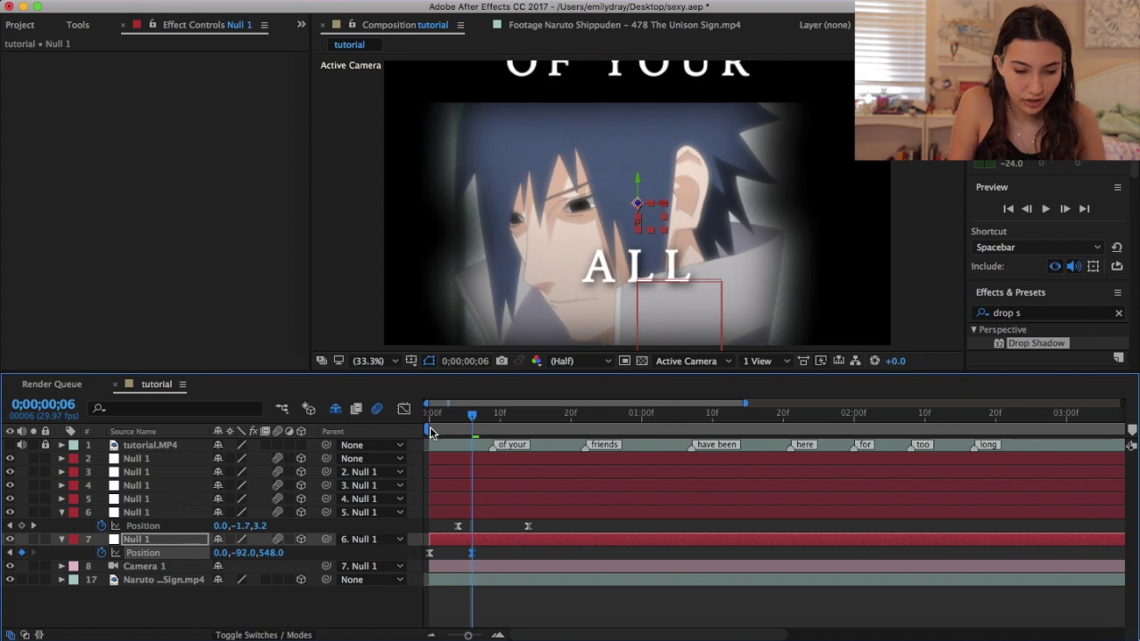
click(426, 418)
key(space)
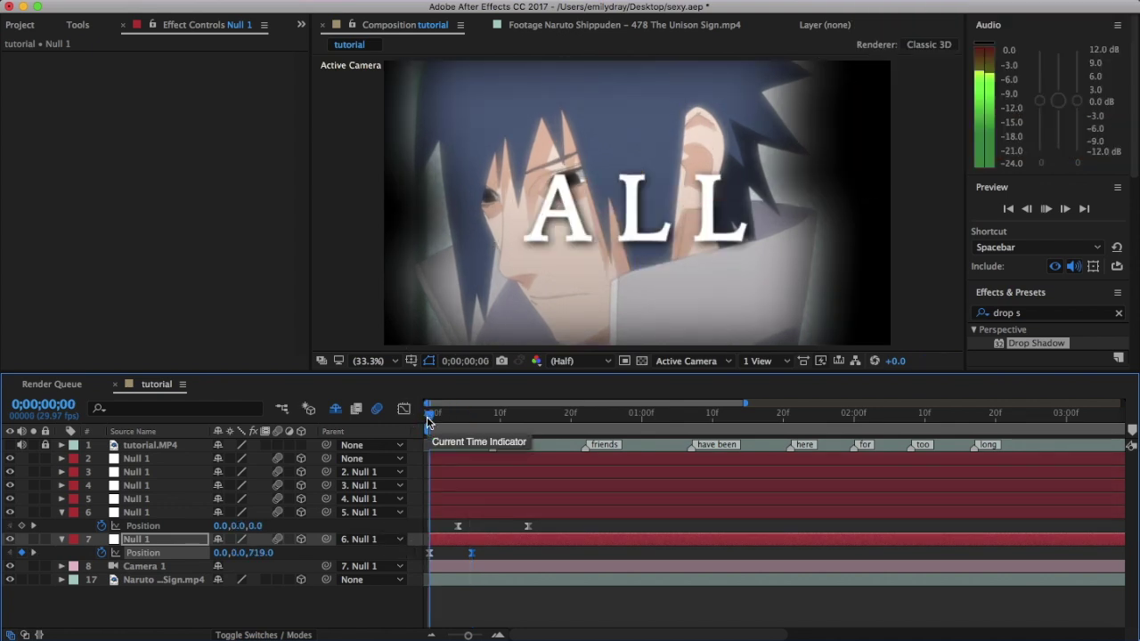
drag(429, 416, 428, 420)
Step: Delete the second-lowest null's frame 14 Position keyframe and set the lowest null's Position at frame 6 to 0, 0, 548
click(528, 526)
key(Delete)
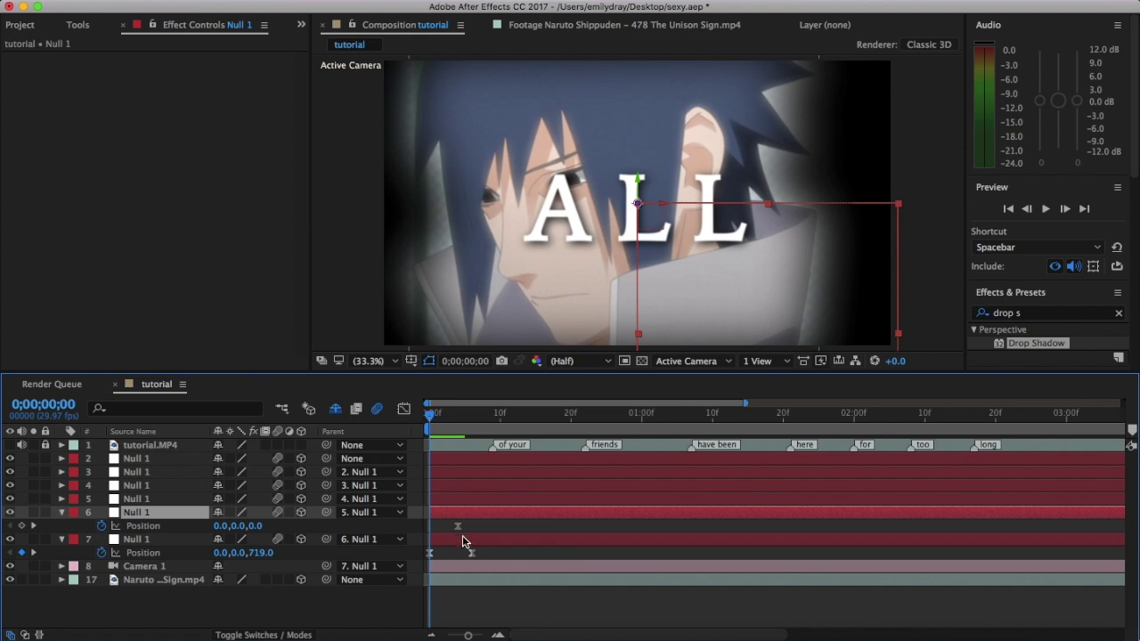
click(472, 553)
key(k)
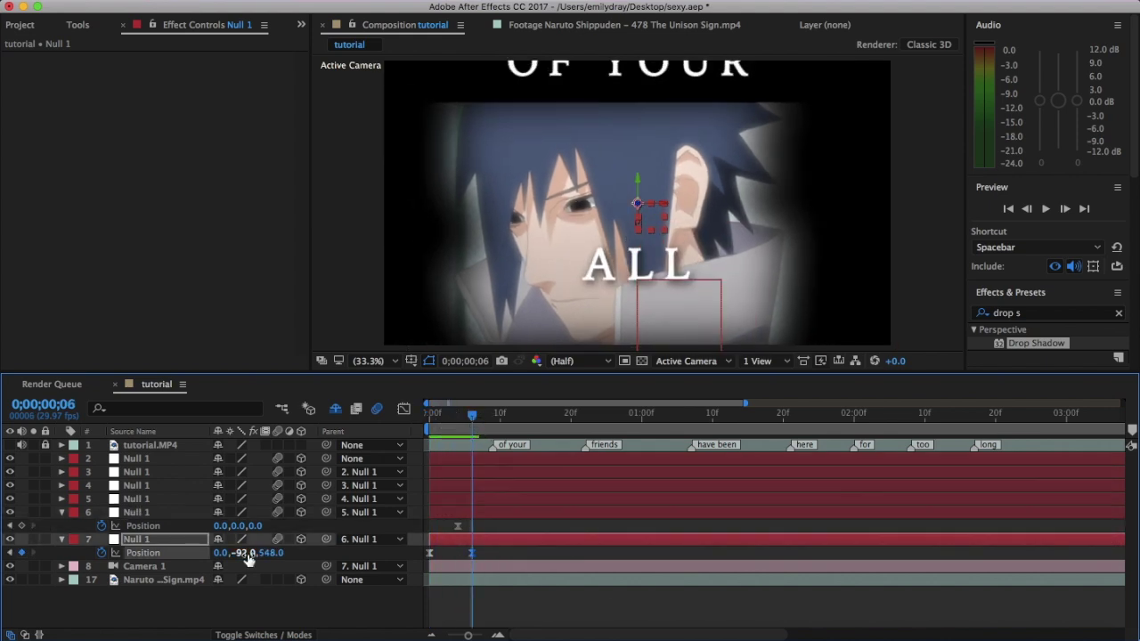
key(space)
Step: On the "of your" marker, keyframe the second-lowest null's Position at 0, -314, 51 and move that keyframe to frame 14
drag(481, 419, 492, 435)
click(174, 515)
drag(256, 526, 198, 526)
drag(233, 526, 2, 525)
drag(246, 525, 229, 526)
drag(305, 527, 408, 528)
drag(257, 526, 232, 529)
drag(492, 526, 528, 526)
Step: Sharpen the central peak of the second-lowest null's speed graph by lengthening the ease into its last keyframe, and preview the move
click(404, 409)
drag(518, 593, 507, 592)
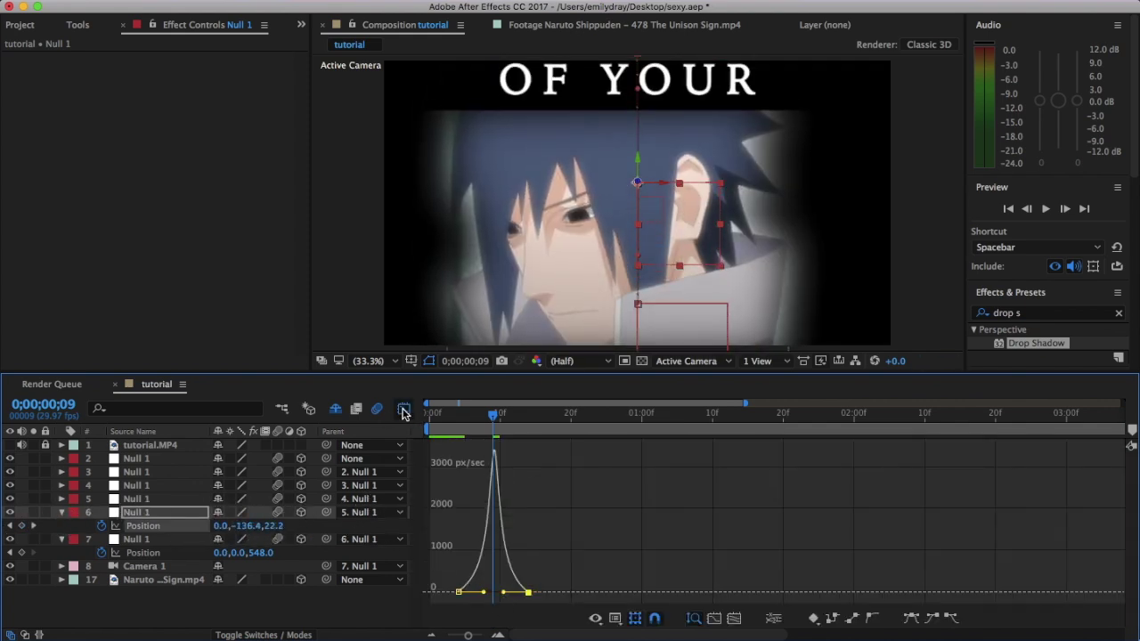
click(404, 409)
click(430, 419)
key(space)
Step: Keyframe the third-lowest null's Position at frame 9, and set it to 446, 213, -103 at frame 22 on the "friends" marker
drag(434, 422, 492, 423)
click(552, 502)
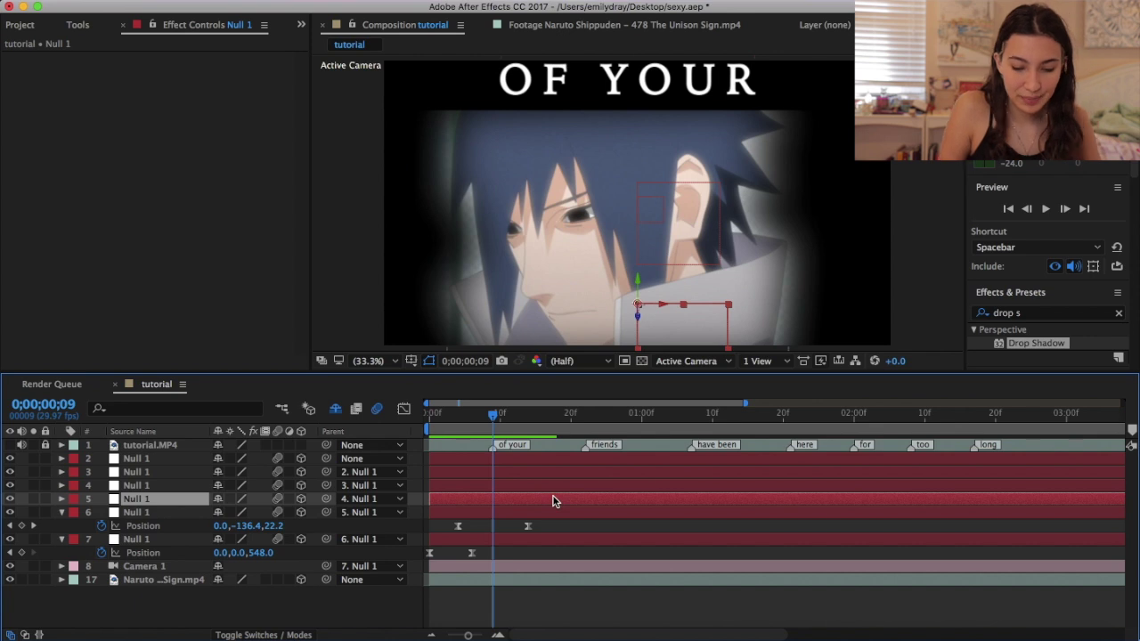
key(alt+shift+p)
click(100, 513)
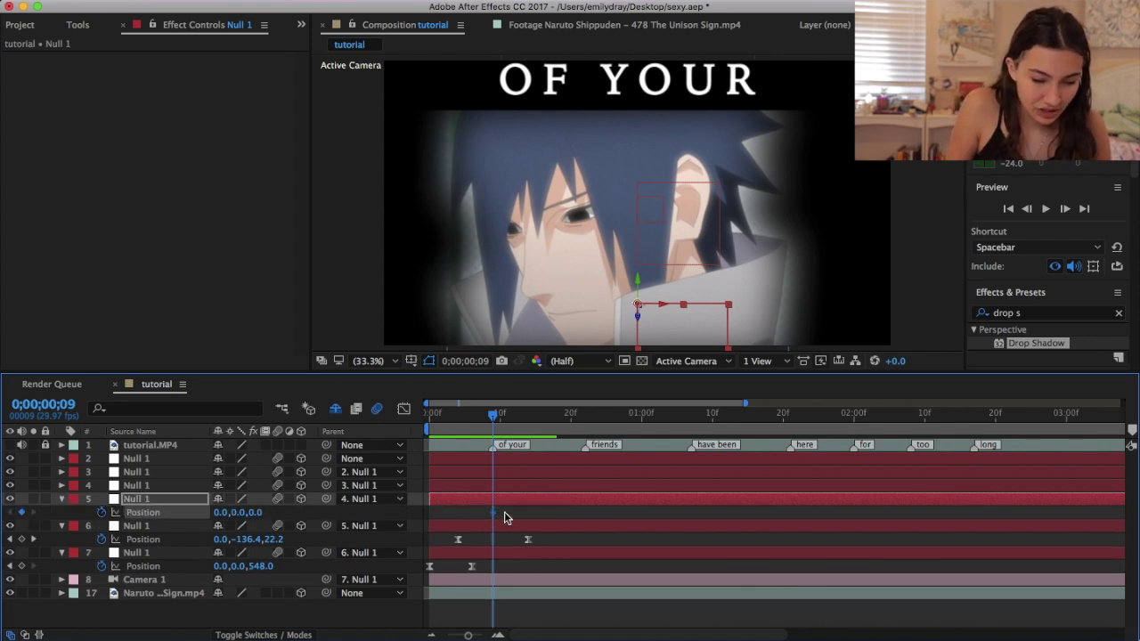
click(586, 432)
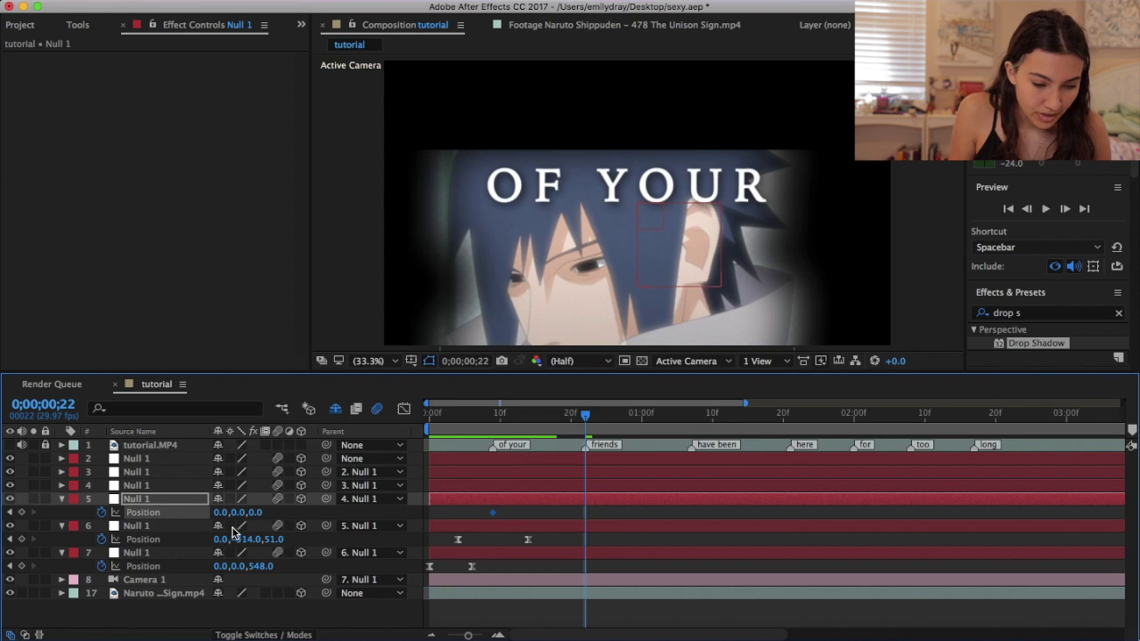
drag(256, 515, 559, 502)
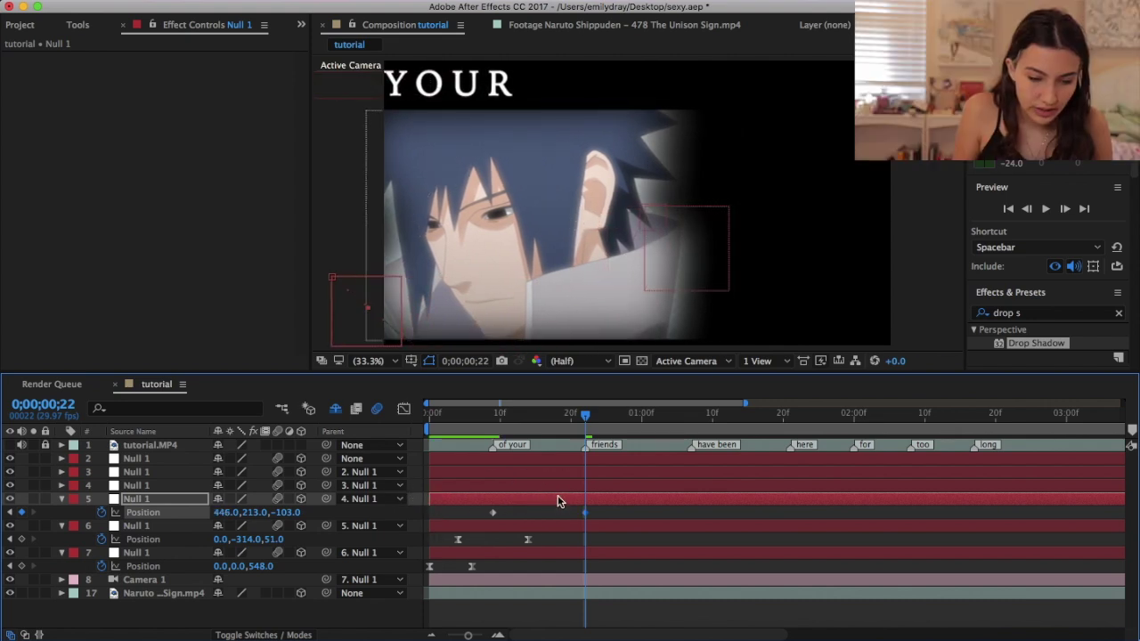
Step: Reveal the shy layers and set the "friends" text layer's Z position to -278
click(337, 412)
scroll(214, 588, down, 4)
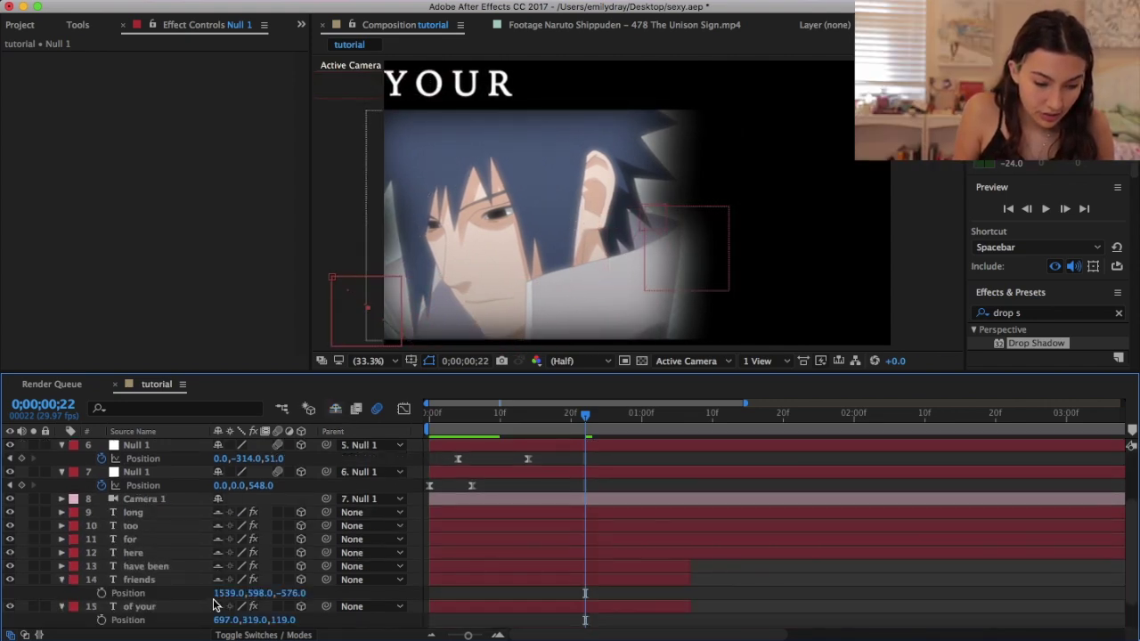
click(204, 569)
drag(294, 580, 463, 579)
Step: Switch the composition to two horizontal views and shift the third-lowest null's Position at frame 22 closer to the "FRIENDS" text
click(759, 362)
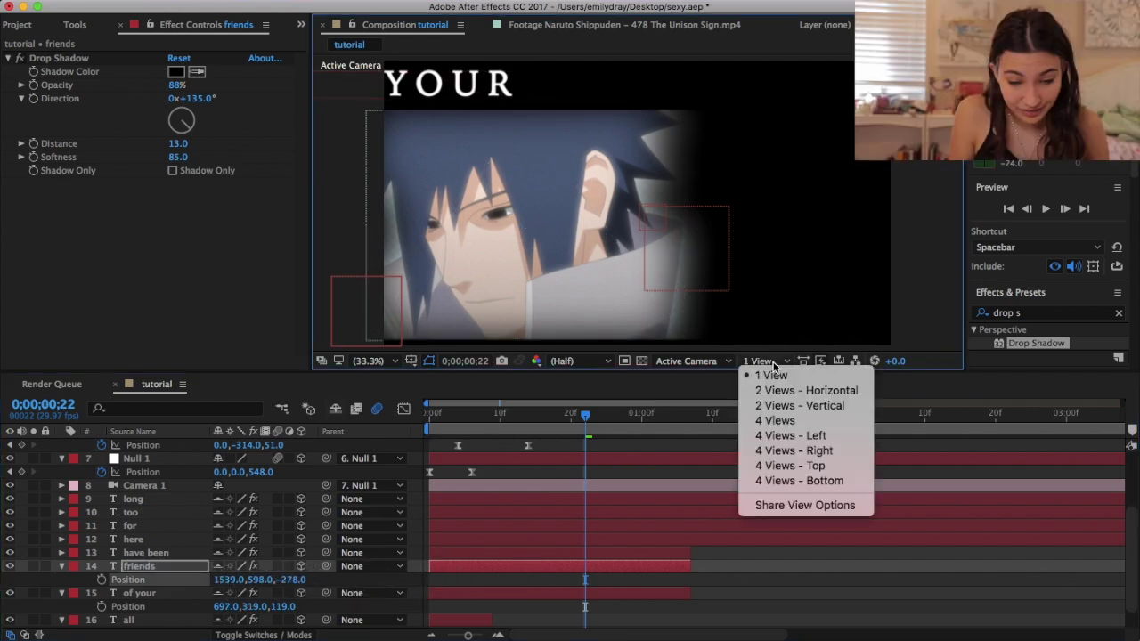
click(787, 392)
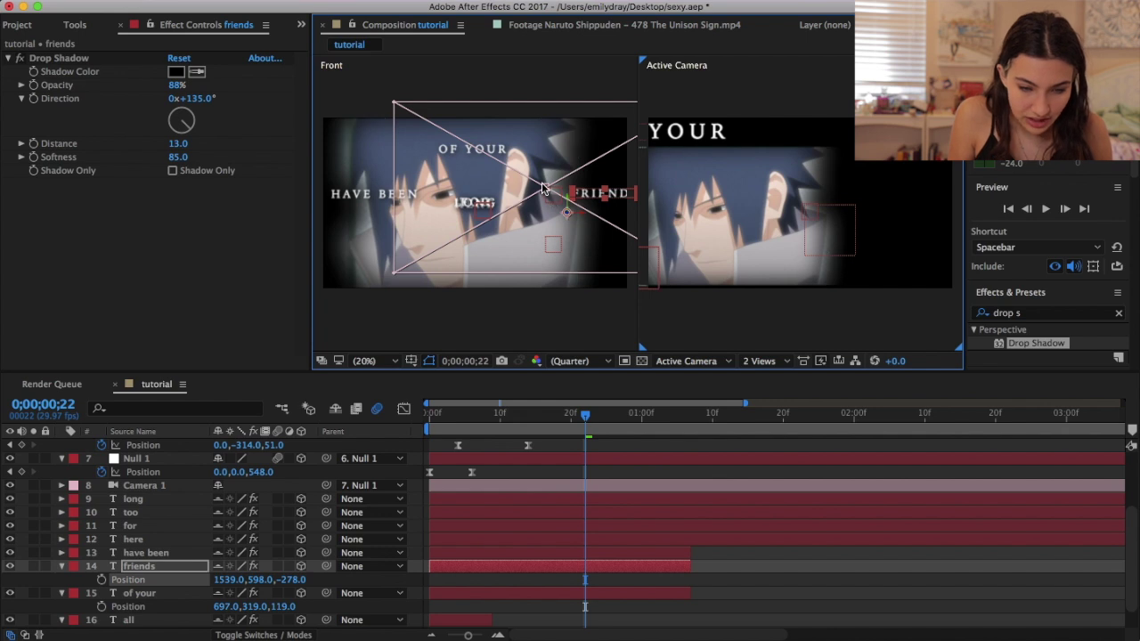
scroll(569, 474, up, 3)
click(583, 461)
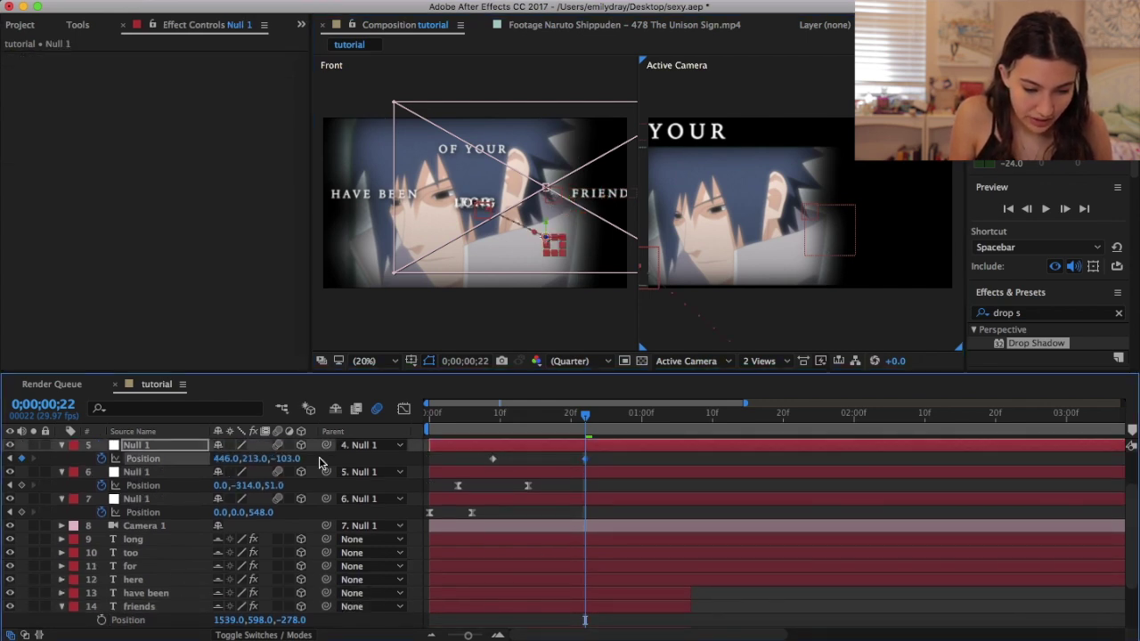
drag(259, 459, 364, 460)
Step: Set the "friends" text layer's Z position to -137
scroll(526, 565, down, 3)
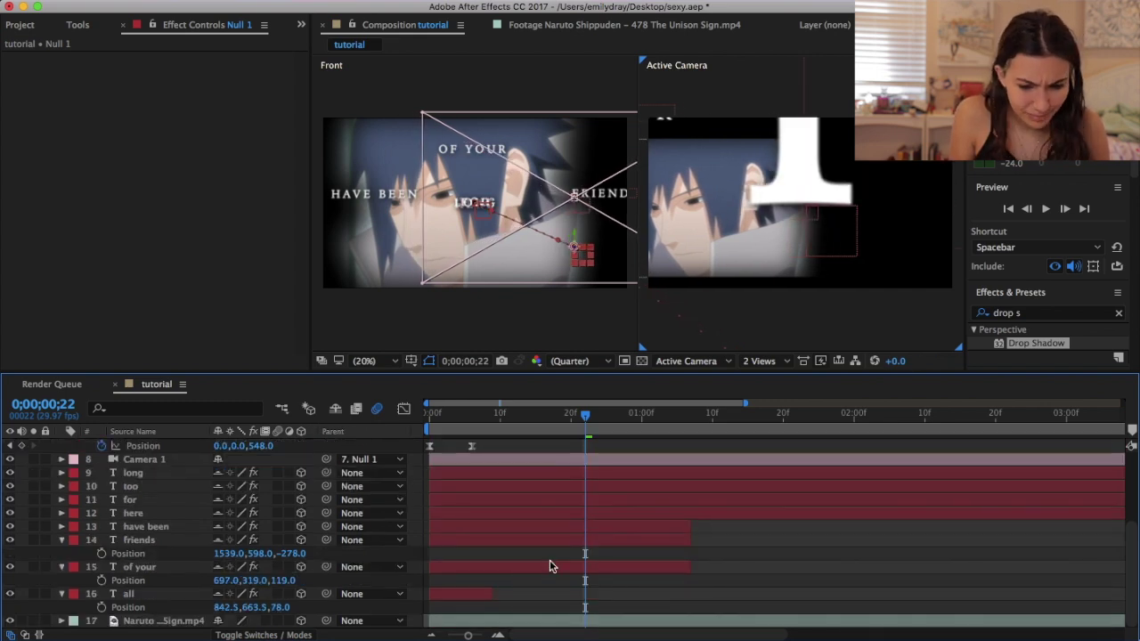
click(581, 542)
drag(294, 554, 392, 545)
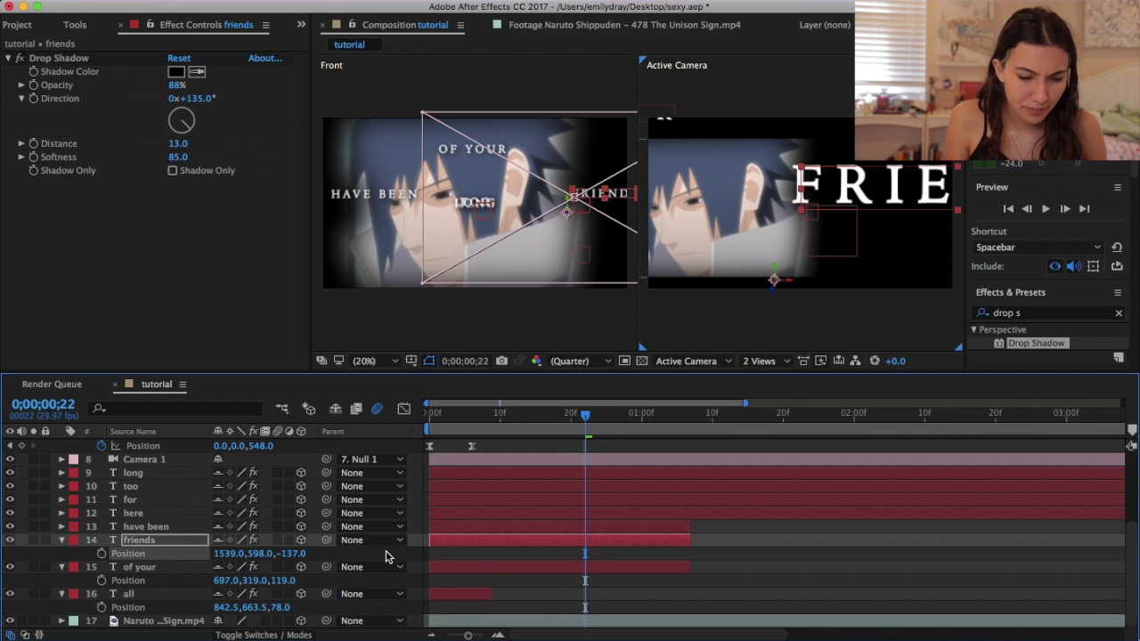
Step: Return the composition to a single view and set the third-lowest null's X position to 774 at frame 22, with shy layers hidden
click(334, 410)
click(585, 514)
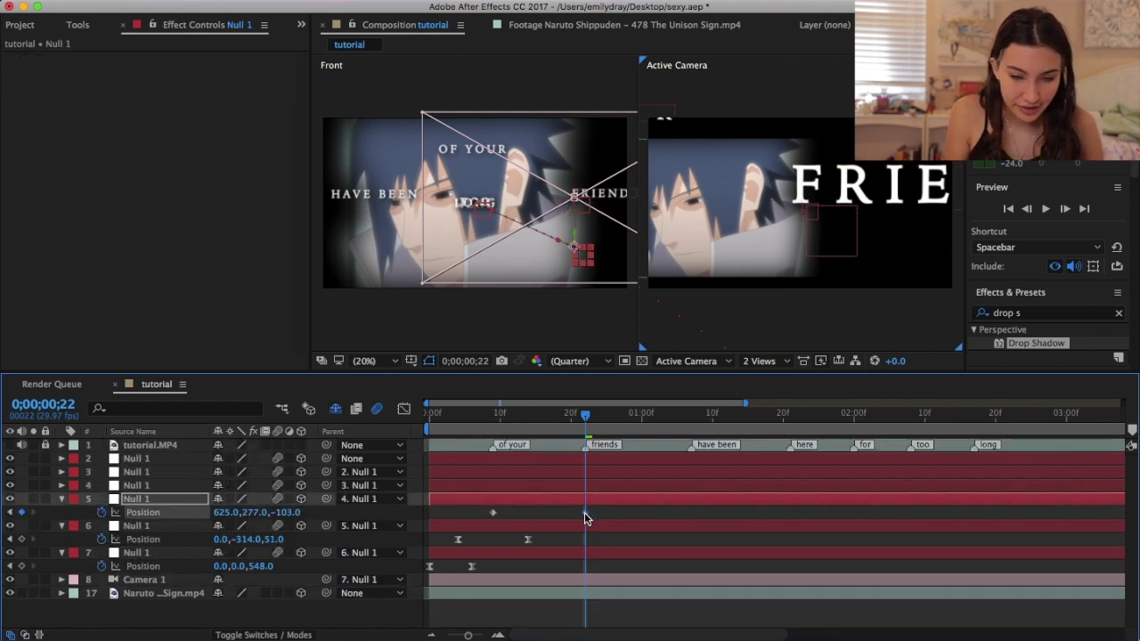
click(714, 364)
click(758, 363)
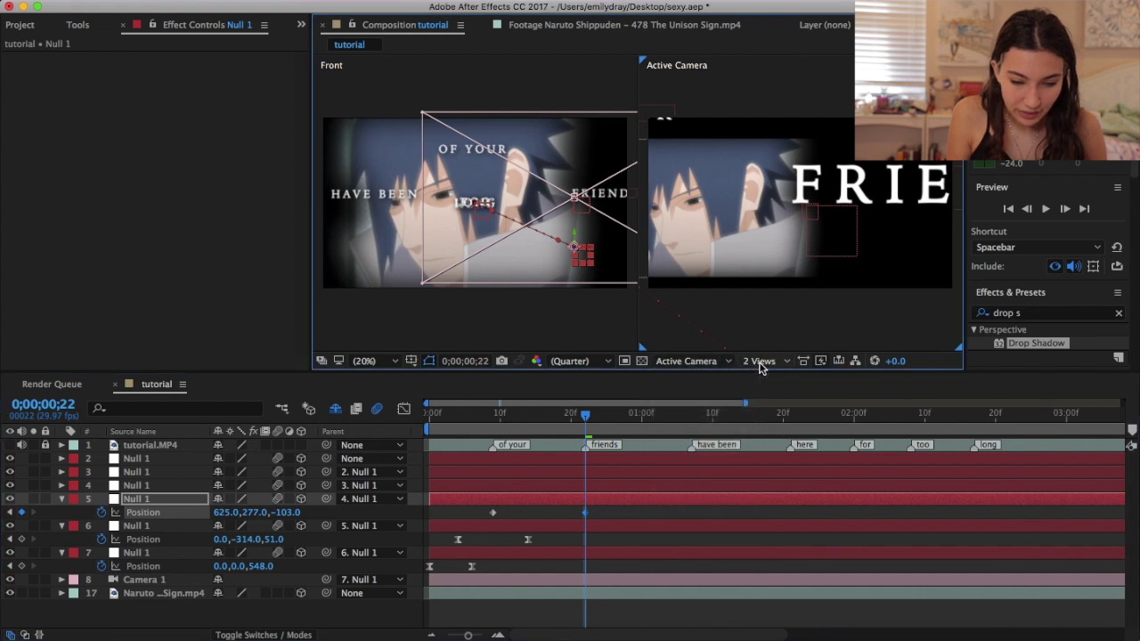
click(759, 363)
click(767, 376)
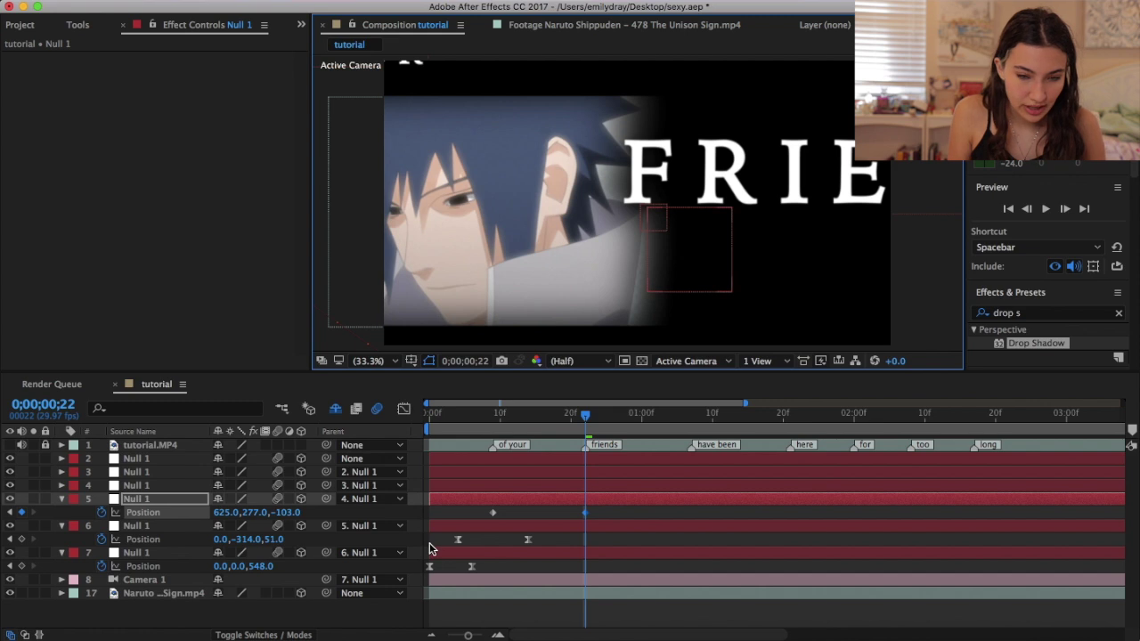
mouse_move(227, 515)
mouse_down()
mouse_move(379, 509)
mouse_move(247, 515)
mouse_up()
Step: Rotate the "friends" text layer to 4° on X and 10° on Y
scroll(179, 543, down, 5)
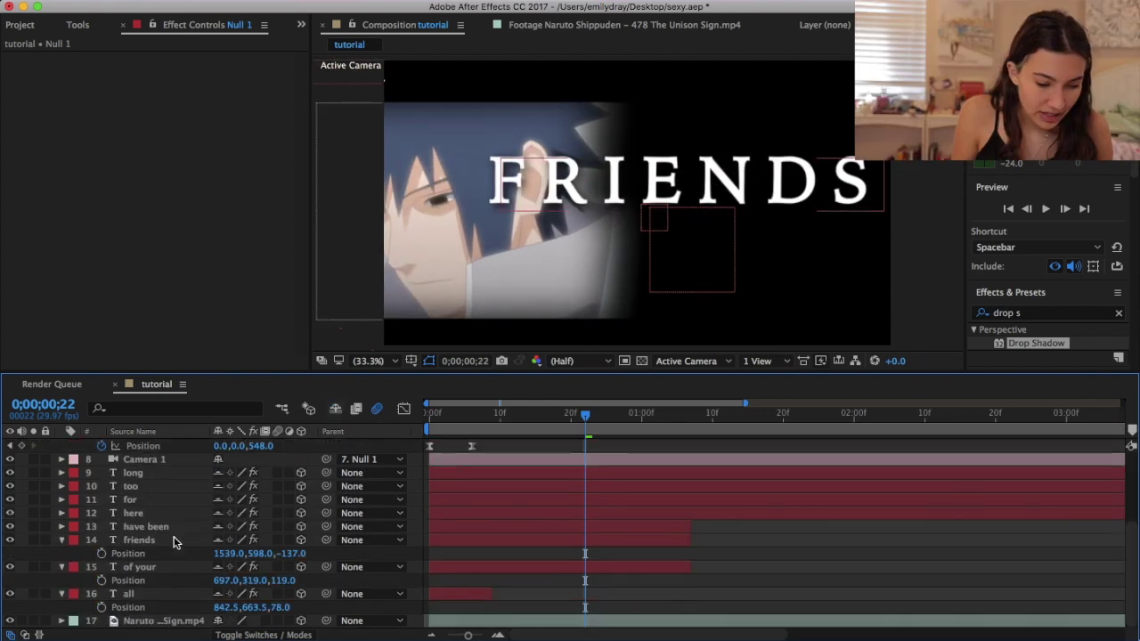
click(174, 541)
key(r)
drag(223, 567, 267, 570)
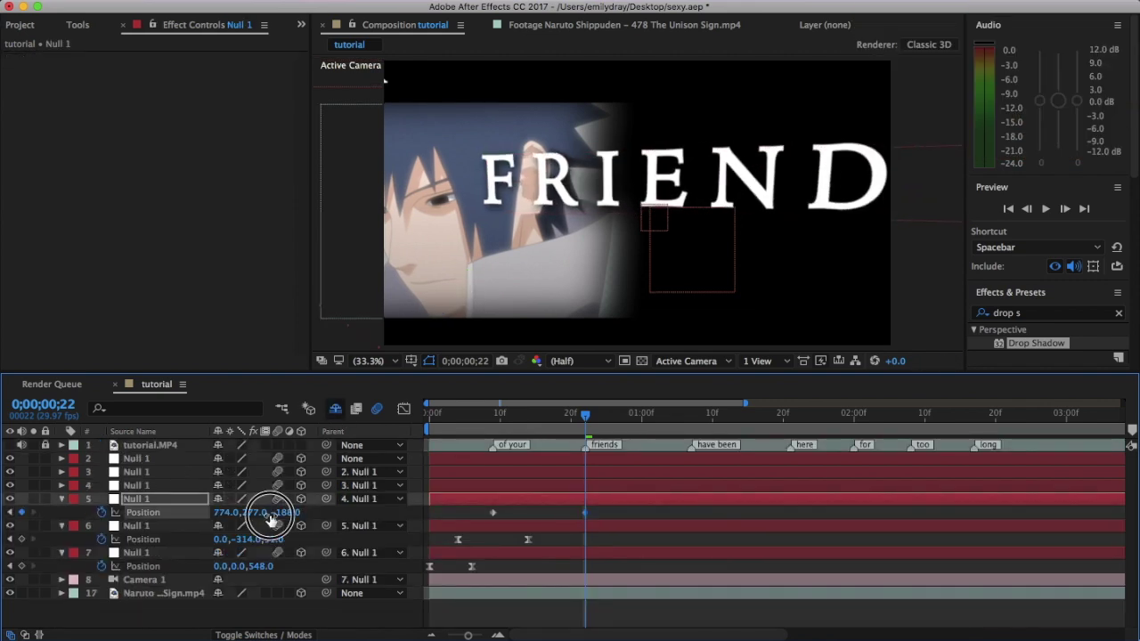
Step: Set the third-lowest null's Position at frame 22 to 826, 277, -197
drag(267, 517, 263, 517)
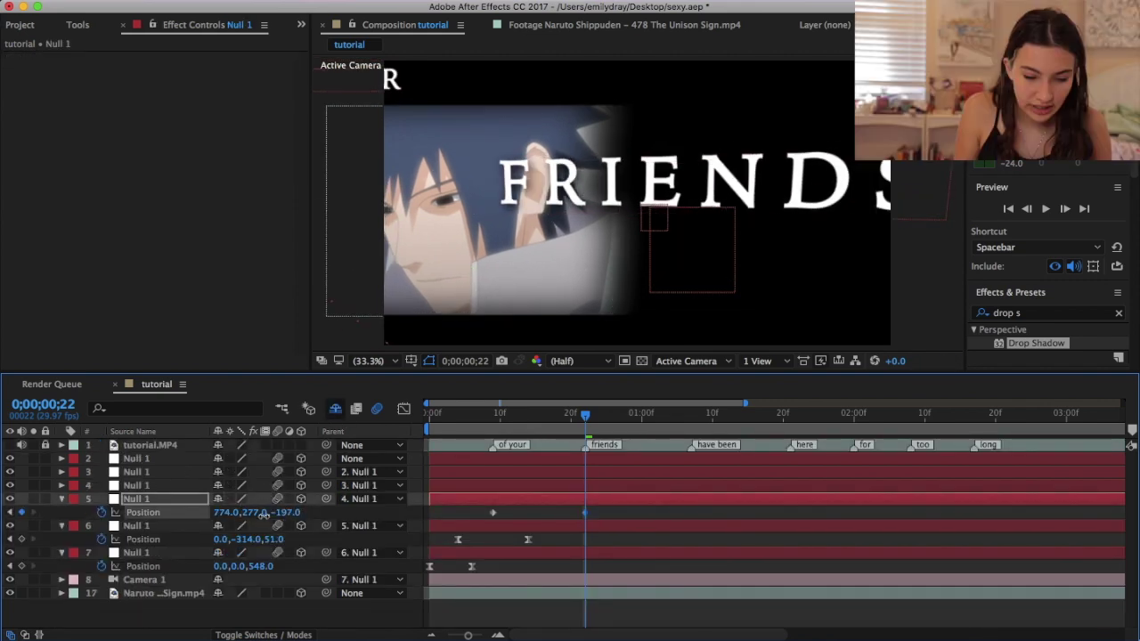
click(597, 582)
key(r)
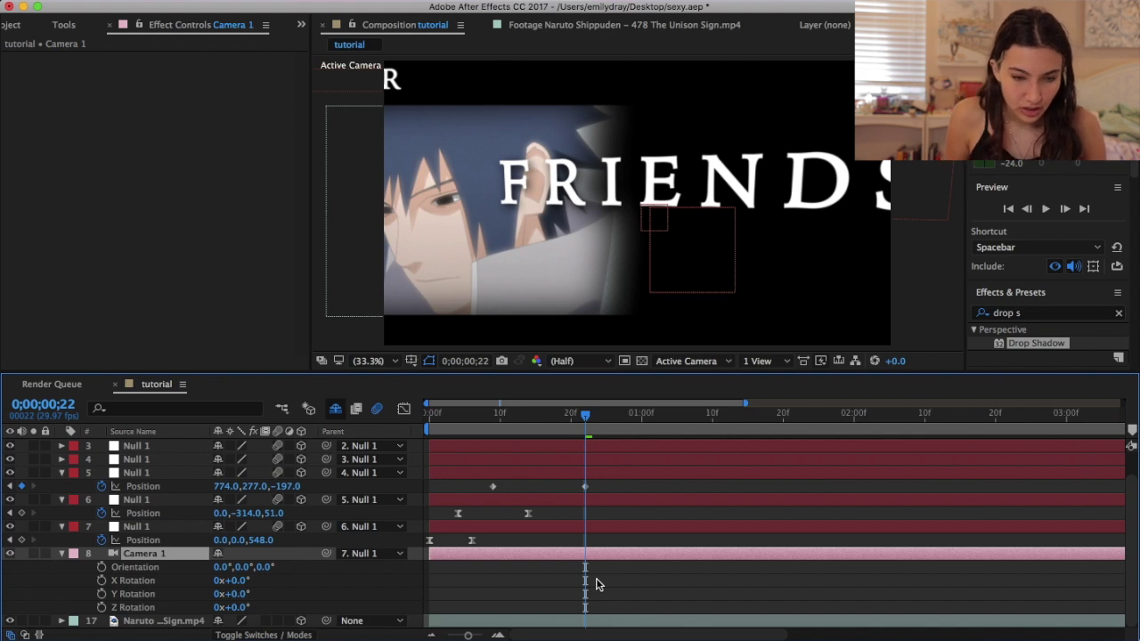
click(578, 472)
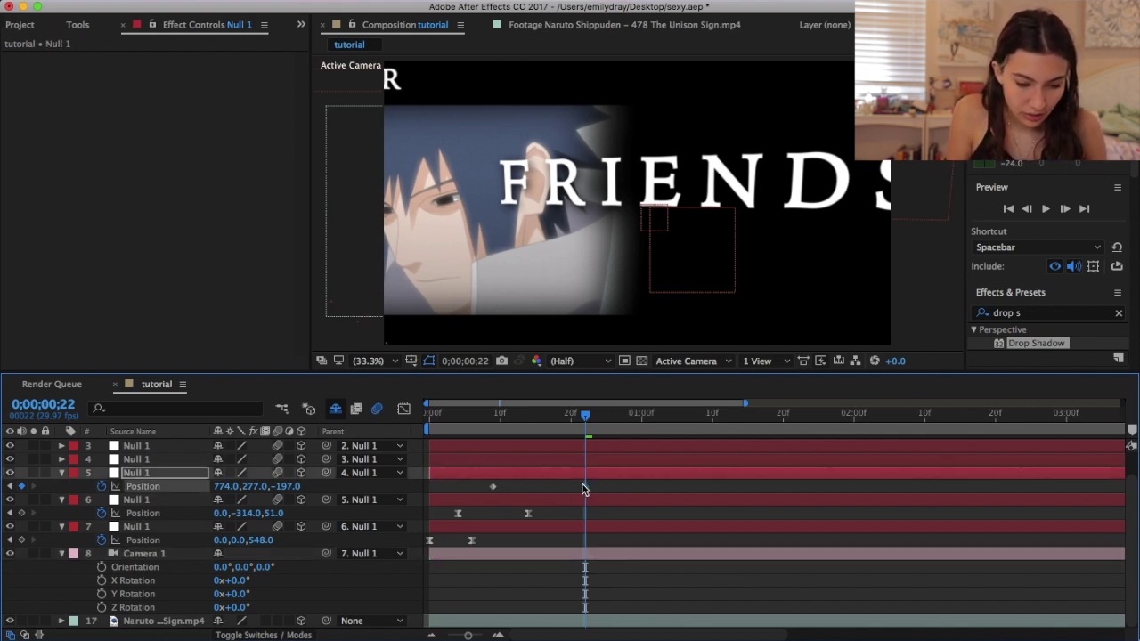
drag(222, 494, 255, 489)
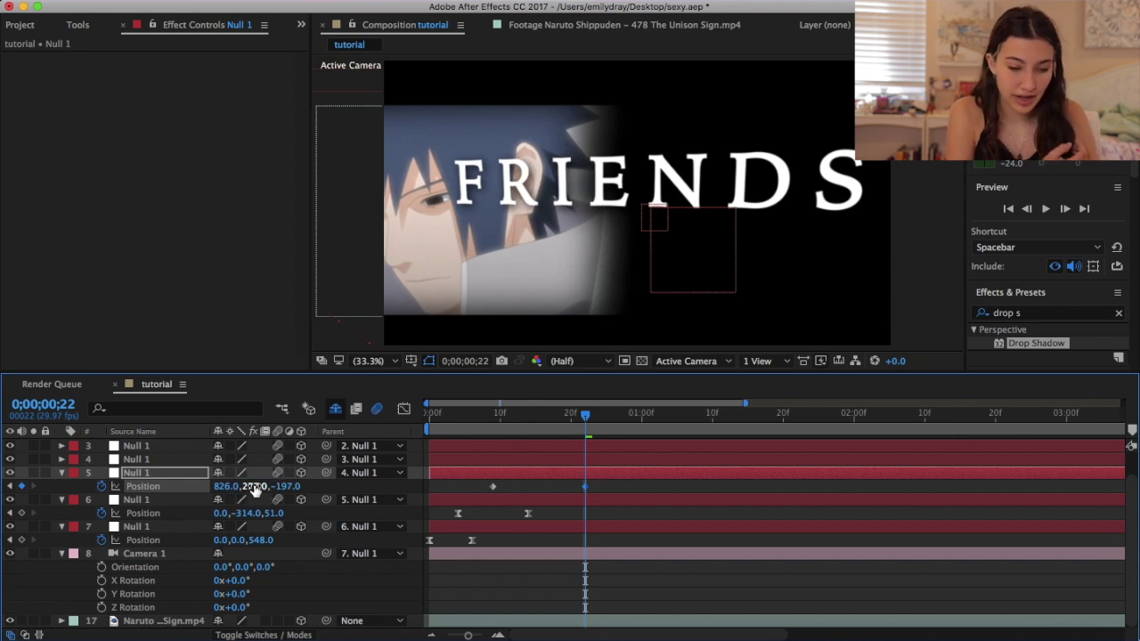
Step: Keyframe Camera 1's Y Rotation at 0° on frame 13 and 1° on frame 22, and try an X Rotation of -3°
click(571, 559)
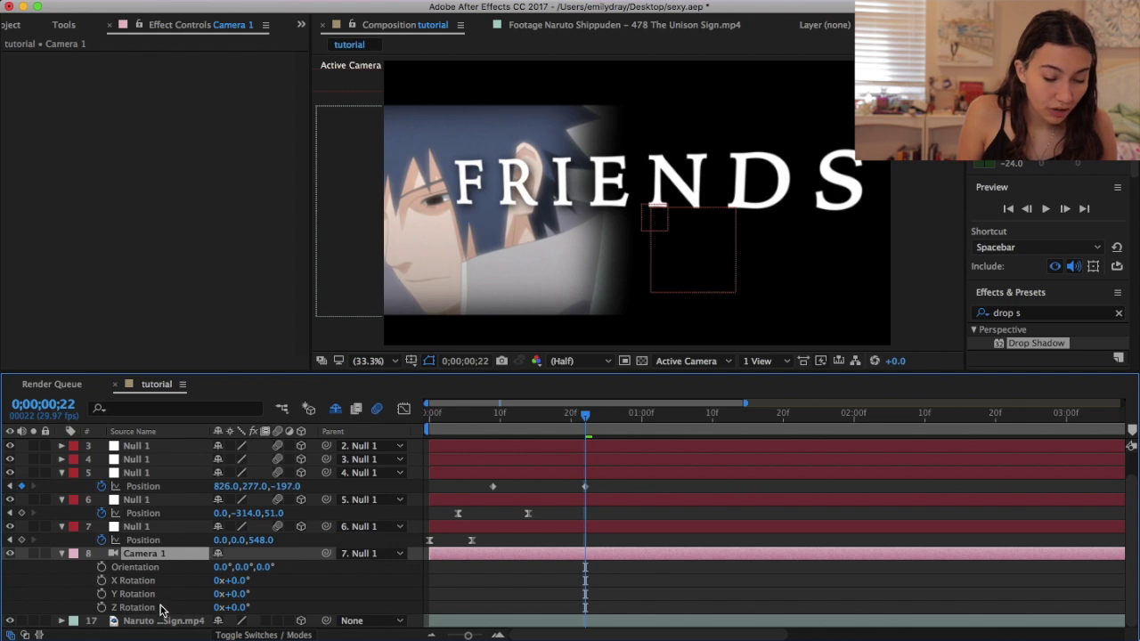
click(102, 595)
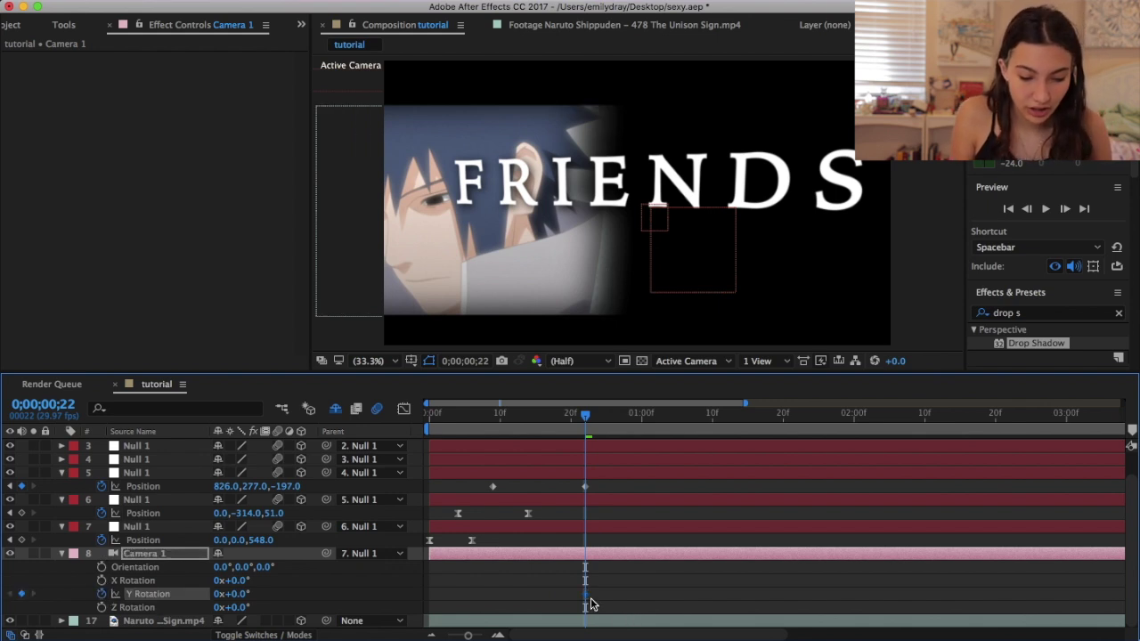
drag(586, 595, 521, 594)
mouse_move(236, 594)
mouse_down()
mouse_move(250, 597)
mouse_move(229, 603)
mouse_up()
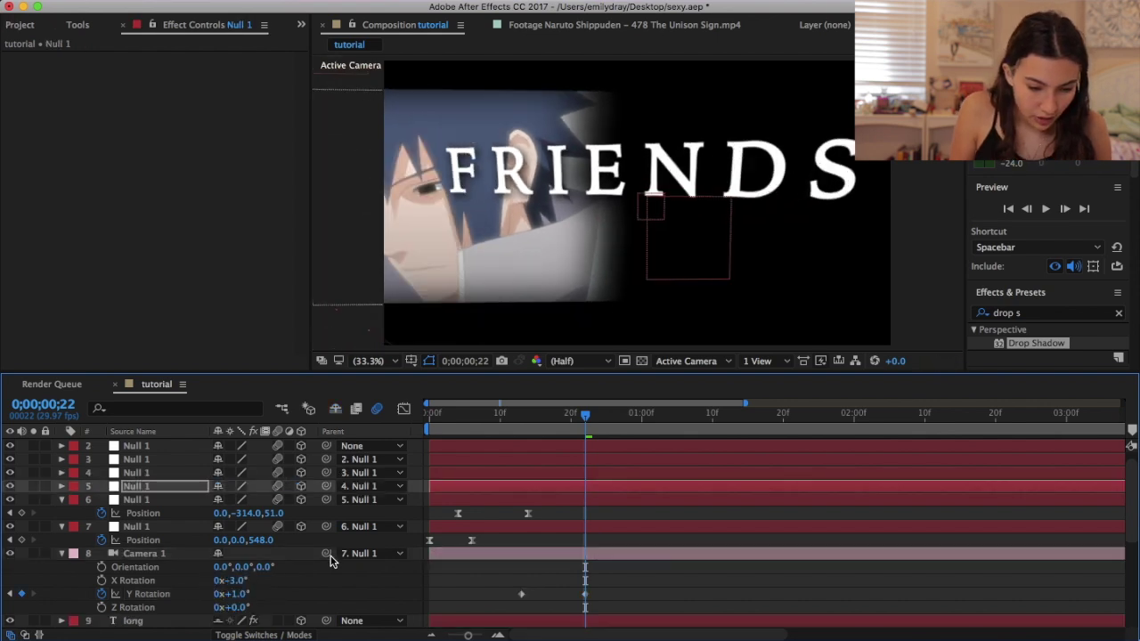
Step: Match Camera 1 to the "friends" rotation: keyframe X Rotation from 0° at frame 13 to 4° at frame 22, and set Y Rotation to 10° there
scroll(334, 561, down, 5)
click(152, 527)
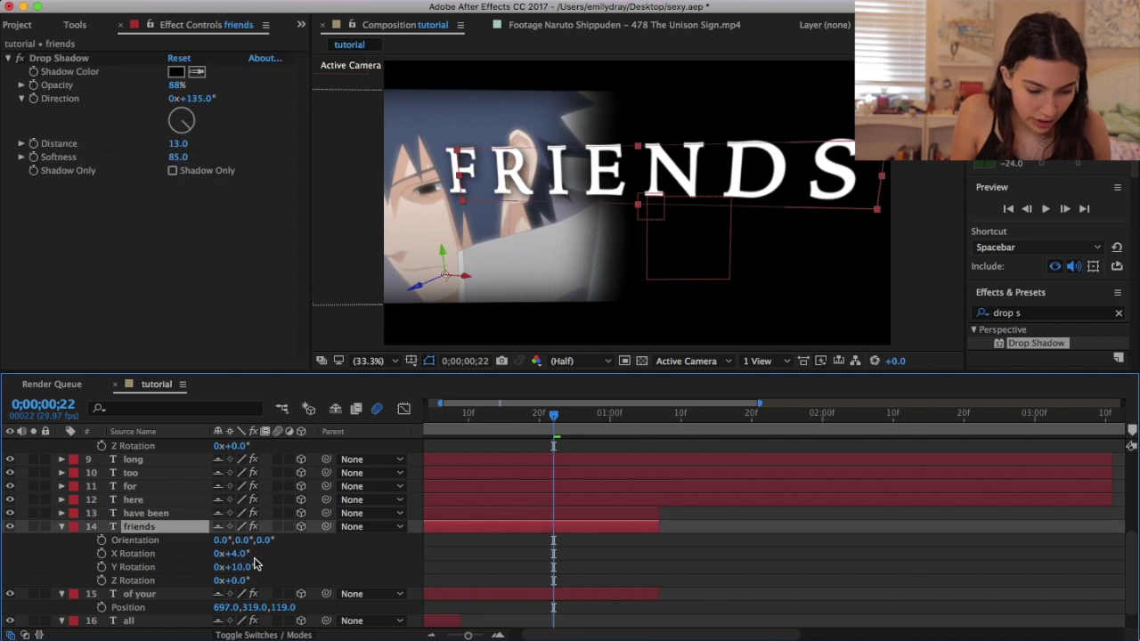
click(336, 409)
scroll(567, 514, up, 5)
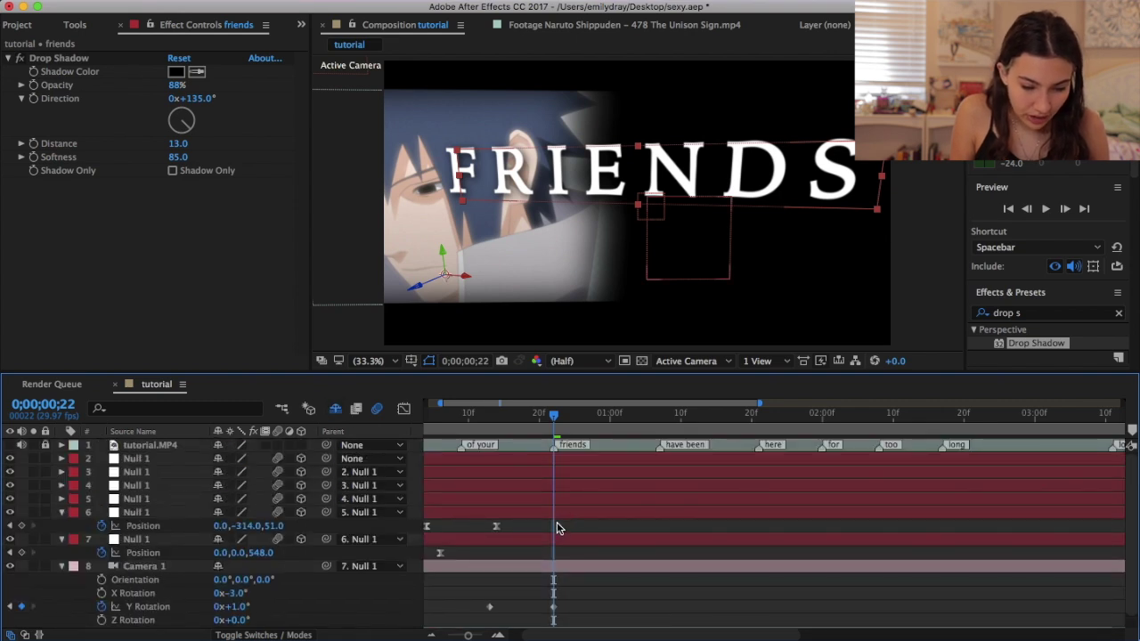
scroll(556, 528, down, 1)
click(551, 557)
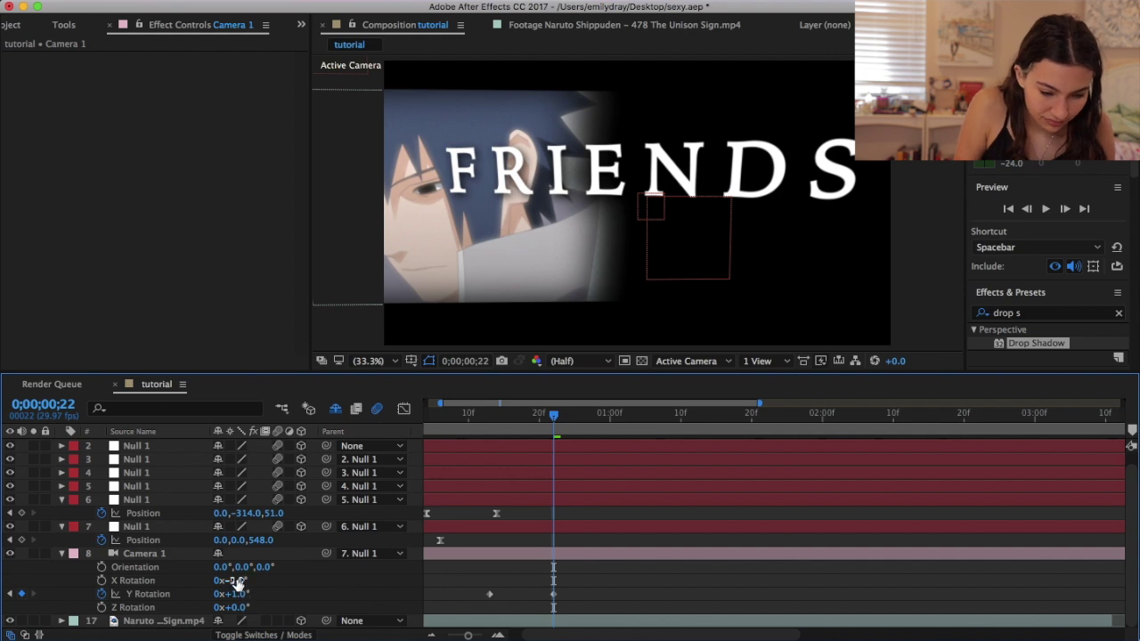
click(102, 581)
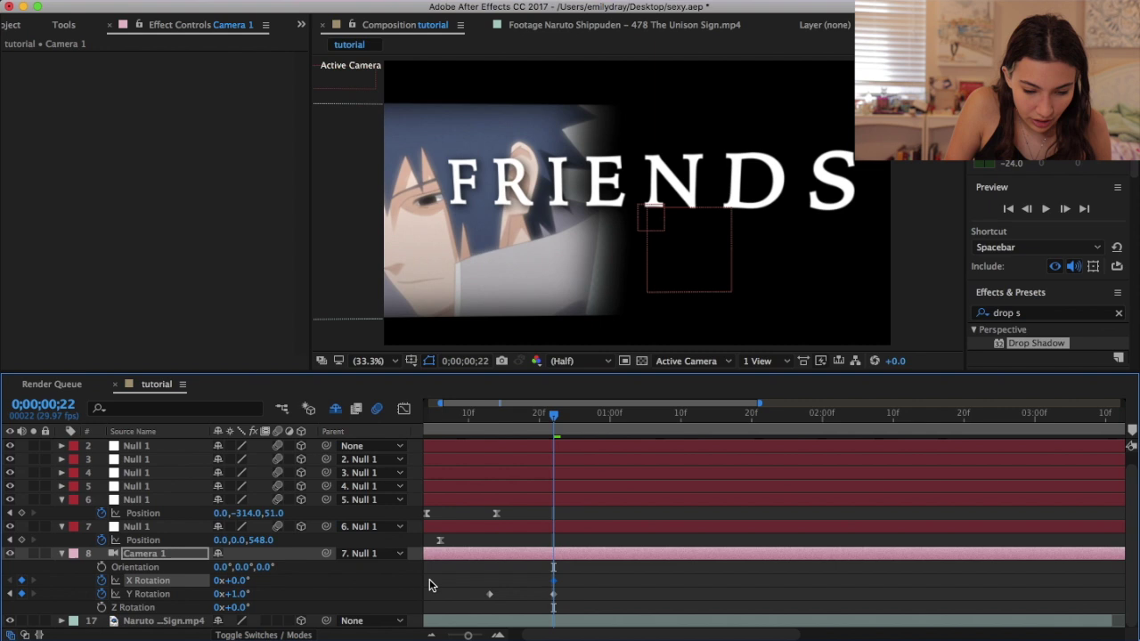
drag(553, 585, 490, 583)
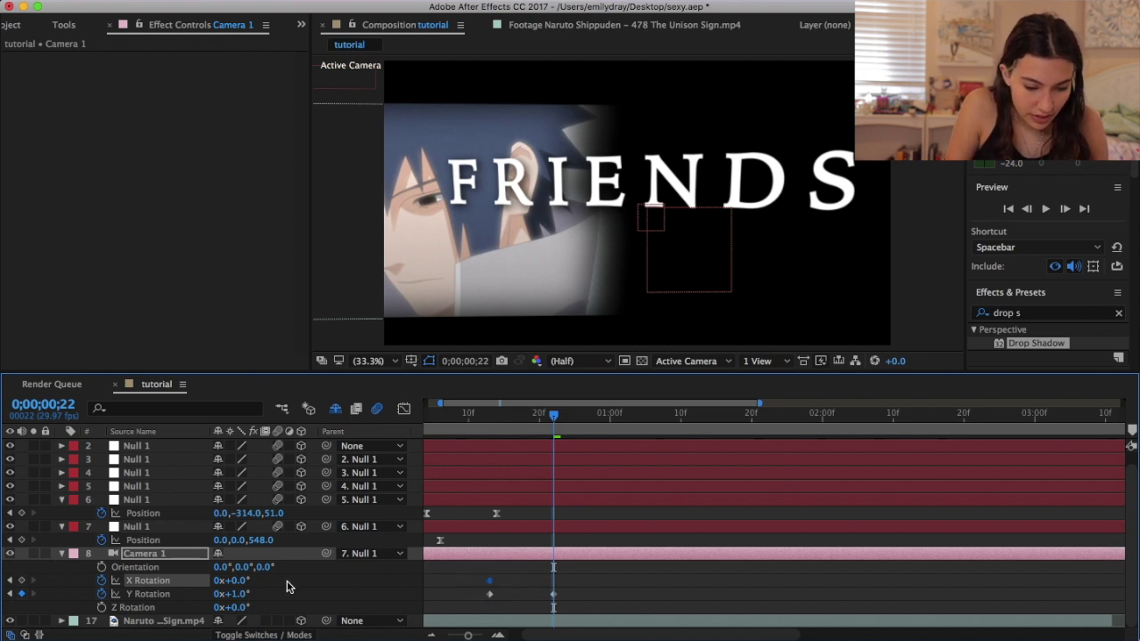
key(Return)
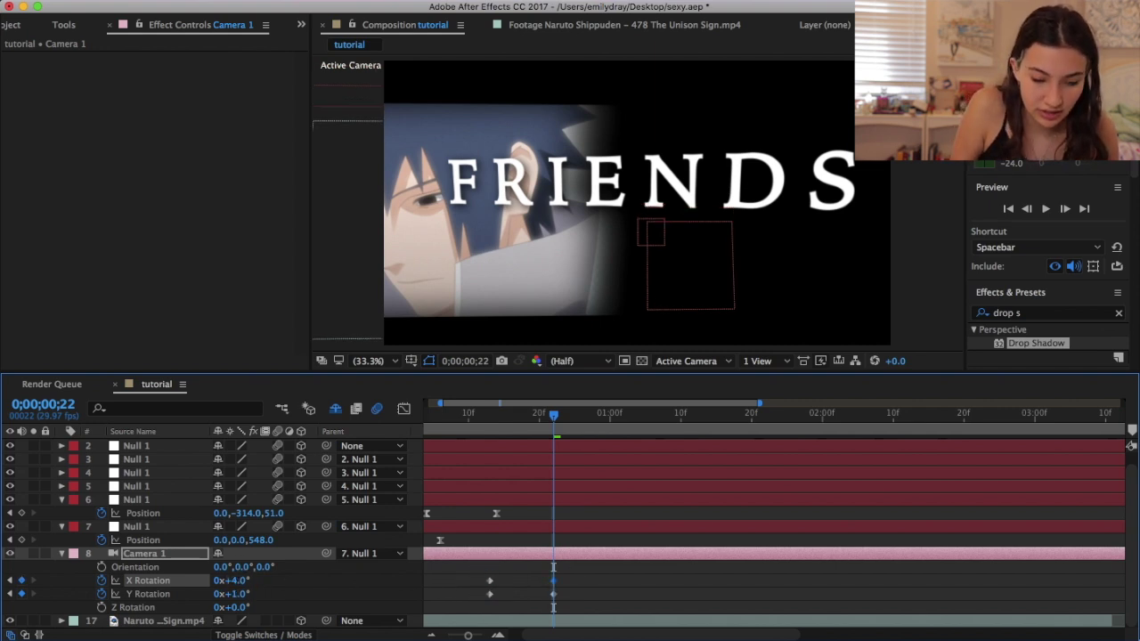
text(10)
key(Return)
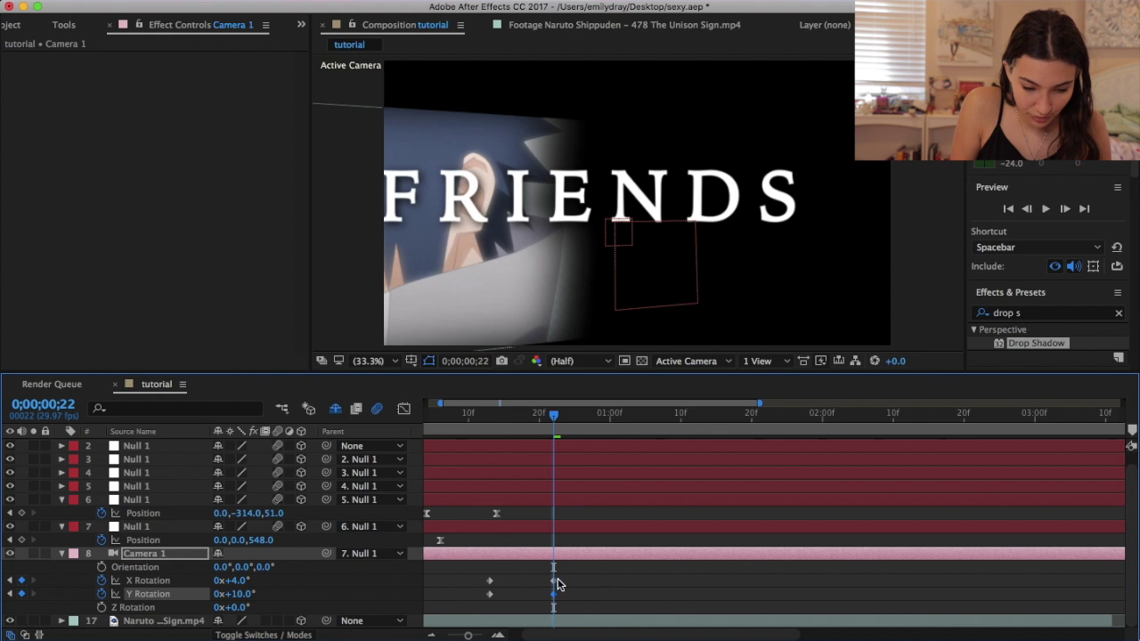
Step: Easy-ease Camera 1's X and Y Rotation keyframes with the end pair moved to frame 27, and steepen their speed curves
drag(542, 580, 459, 608)
key(F9)
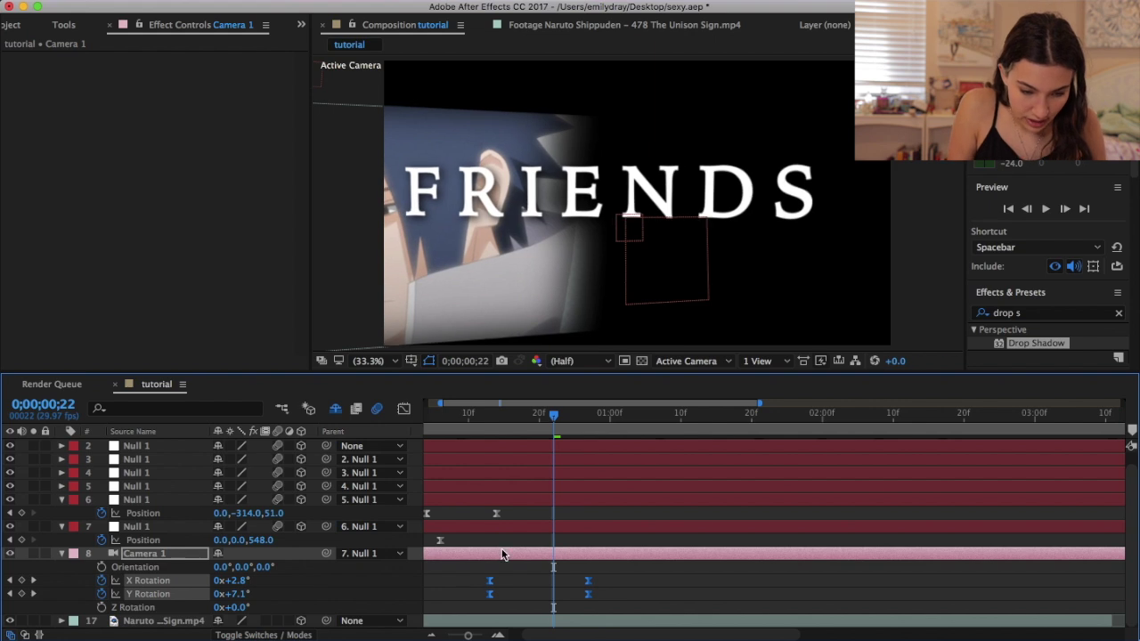
click(403, 408)
click(489, 591)
drag(502, 594, 566, 588)
Step: Move the third-lowest null's end Position keyframe to frame 28, then easy-ease both keyframes and steepen the speed curve toward the middle
click(508, 497)
key(shift+F3)
click(564, 501)
key(p)
drag(553, 499, 595, 499)
drag(610, 495, 450, 509)
key(F9)
key(shift+F3)
drag(483, 593, 525, 594)
drag(573, 593, 558, 593)
Step: Show the speed graphs of Camera 1's X and Y Rotation together with the third-lowest null's Position and fine-tune the curve near frame 22
scroll(294, 591, down, 1)
click(152, 585)
shift+click(153, 595)
shift+click(179, 487)
scroll(517, 579, up, 2)
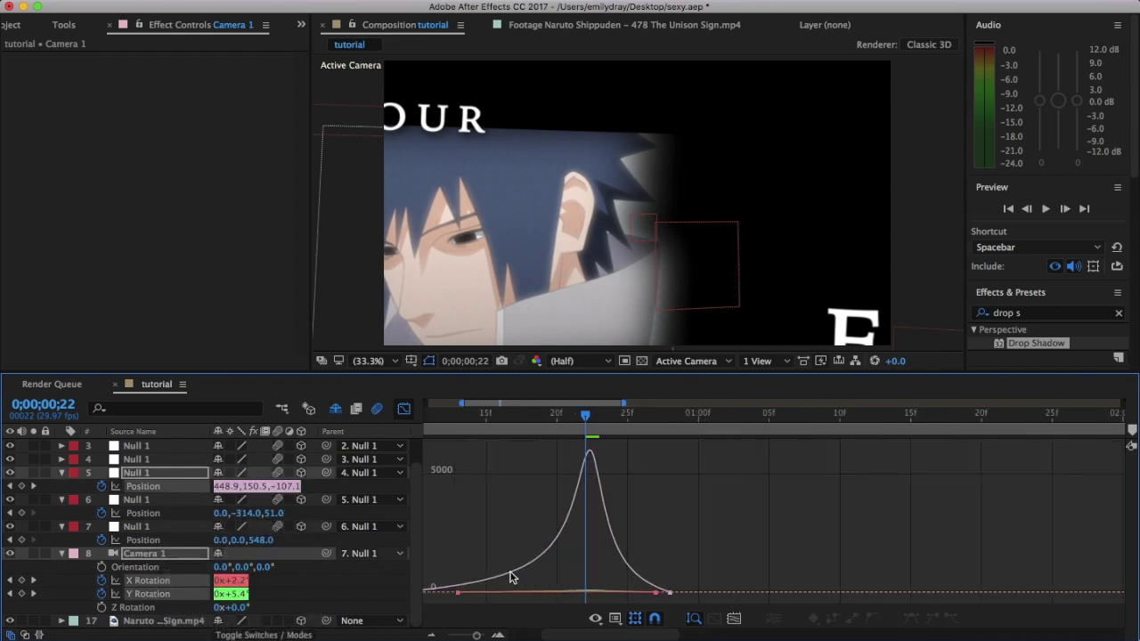
click(514, 580)
scroll(595, 601, down, 2)
drag(593, 593, 591, 595)
Step: Move the third-lowest null's first Position keyframe to frame 11, and retime Camera 1's rotation keyframes to run from frame 10 to frame 28
click(405, 409)
drag(493, 486, 507, 486)
click(507, 418)
drag(535, 573, 513, 599)
drag(522, 594, 500, 594)
click(627, 417)
drag(634, 609, 486, 575)
scroll(628, 598, up, 1)
scroll(628, 598, down, 1)
Step: Reshape the speed curves of the camera rotation and the third-lowest null's Position to peak around frame 22, and preview from the start
click(585, 416)
click(405, 409)
drag(563, 592, 595, 587)
key(shift+F3)
click(627, 487)
click(403, 408)
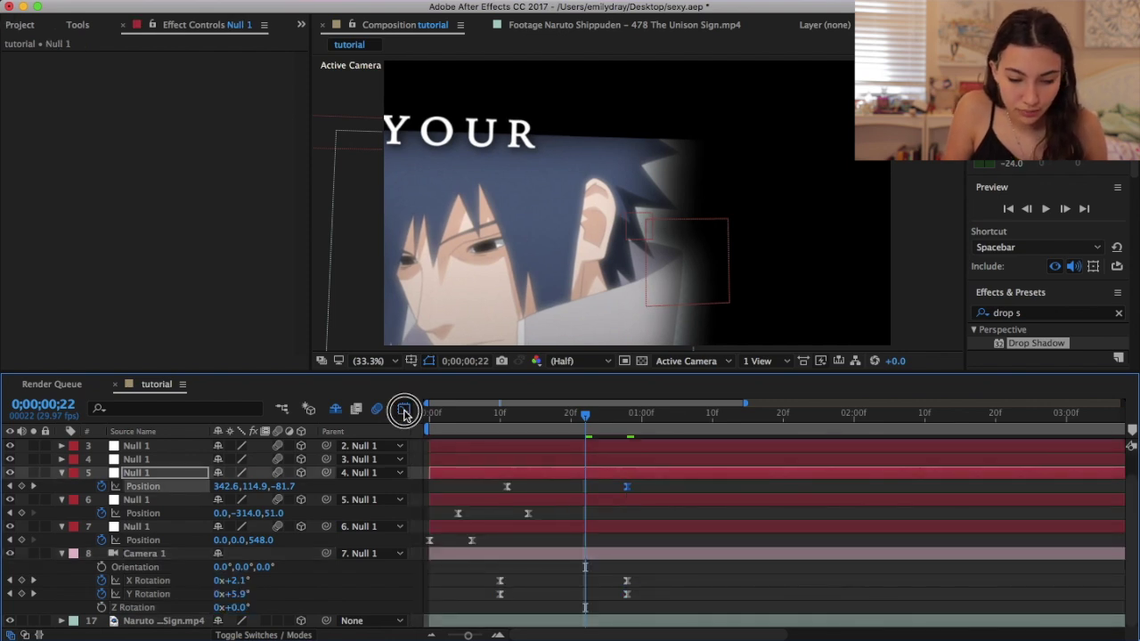
mouse_move(564, 594)
mouse_down()
mouse_move(509, 592)
mouse_move(596, 597)
mouse_move(565, 593)
mouse_up()
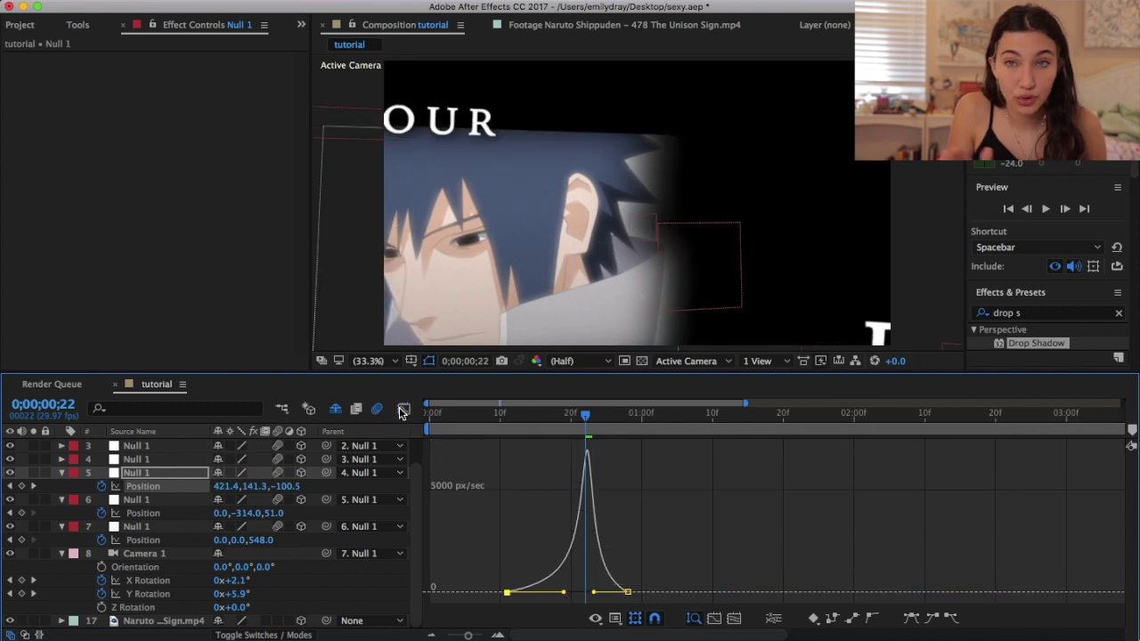
click(403, 409)
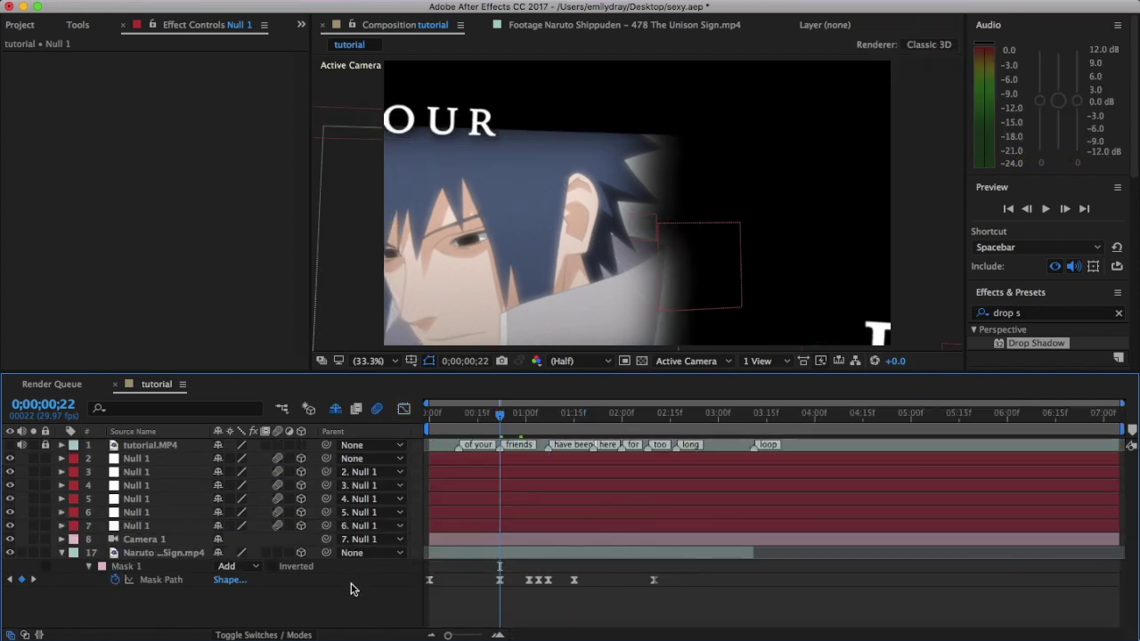
key(=)
drag(500, 415, 377, 422)
key(space)
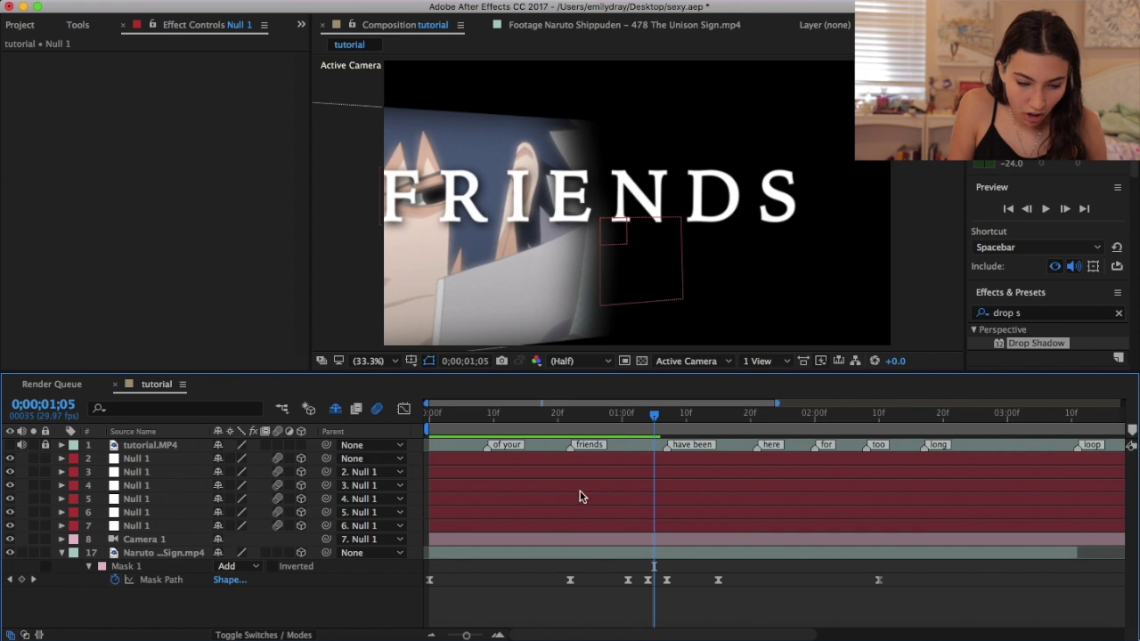
Step: Set the third-lowest null's X position to 766 at frame 28 and readjust its speed curve around frame 22
click(577, 502)
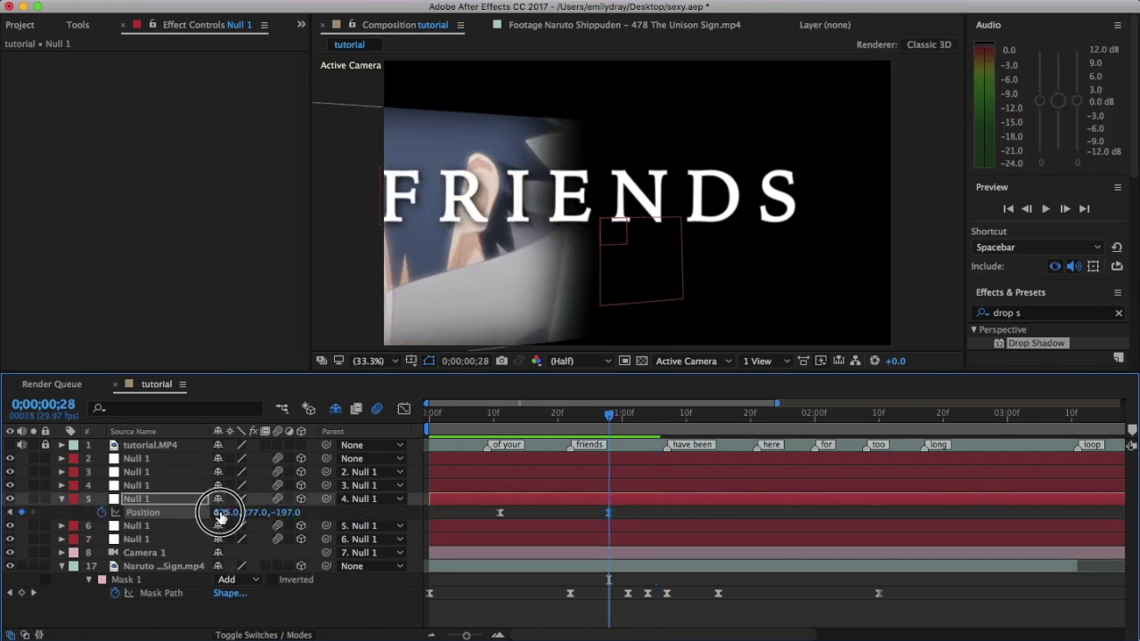
drag(222, 514, 178, 521)
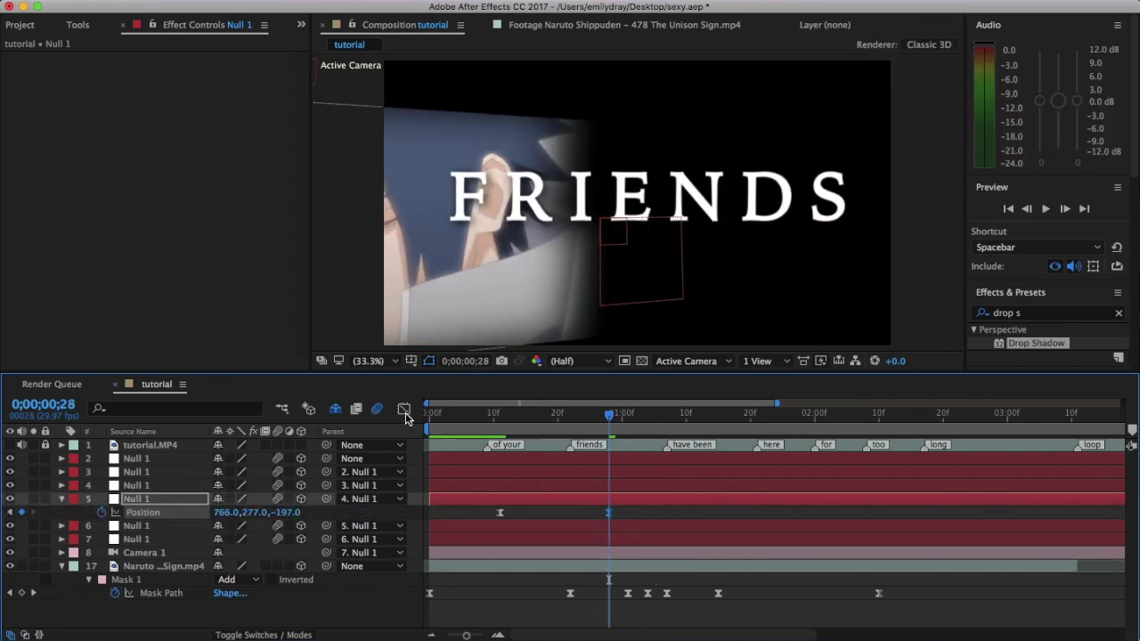
click(403, 408)
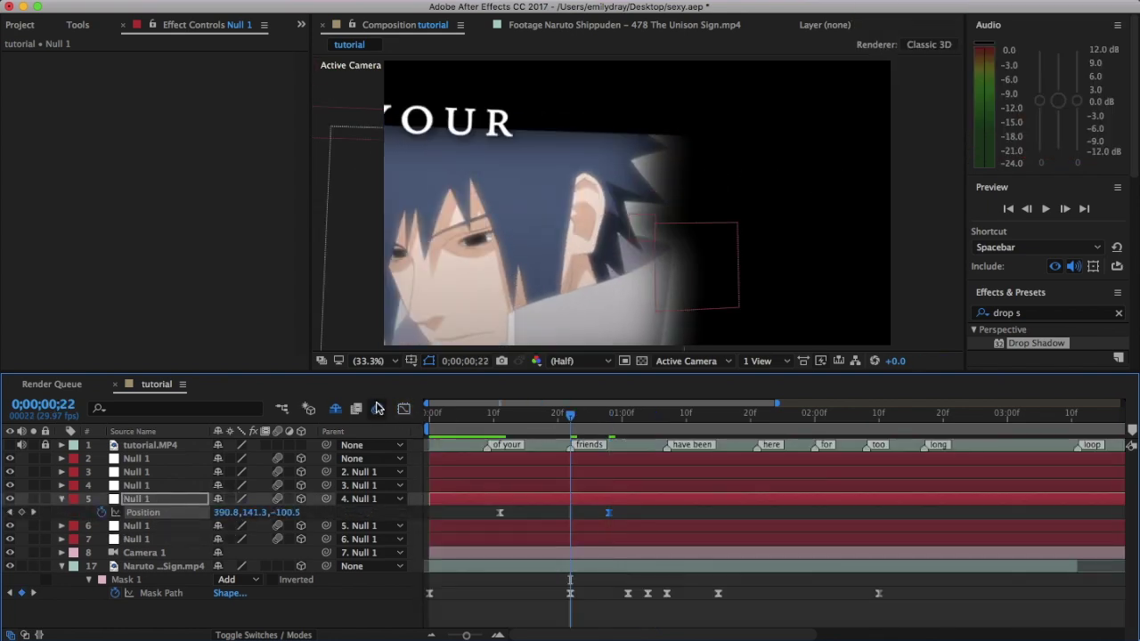
click(404, 409)
drag(565, 593, 547, 594)
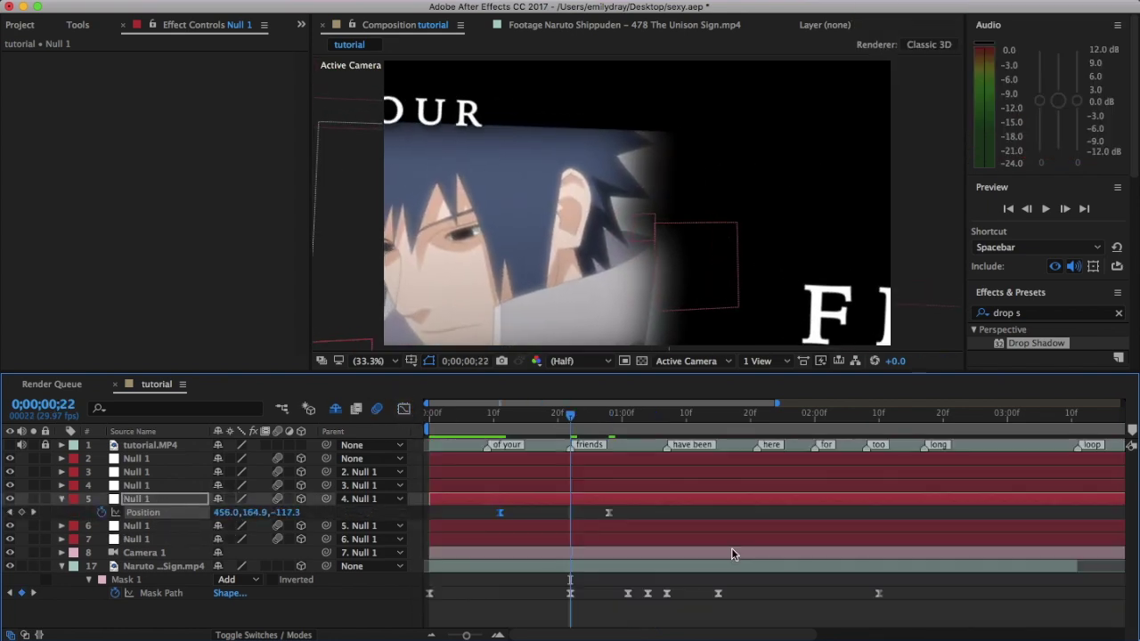
Step: Reveal the fourth-lowest null's Position and keyframe Camera 1's X and Y Rotation back to 0° at 0;00;01;07 on the "have been" marker
click(697, 486)
key(p)
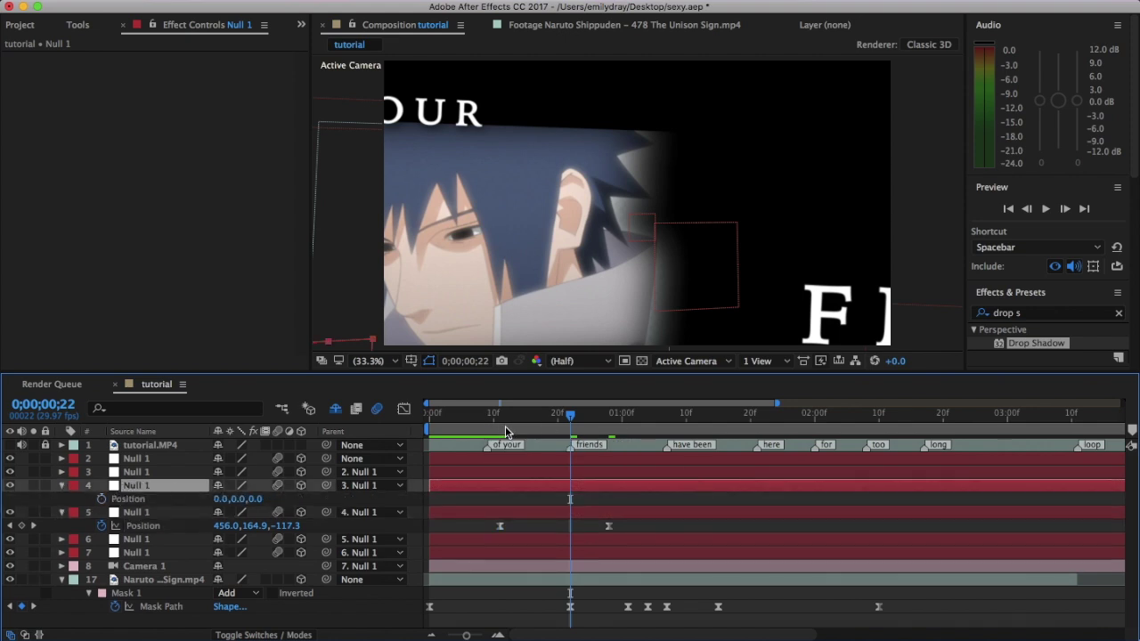
click(576, 567)
key(u)
scroll(574, 575, down, 1)
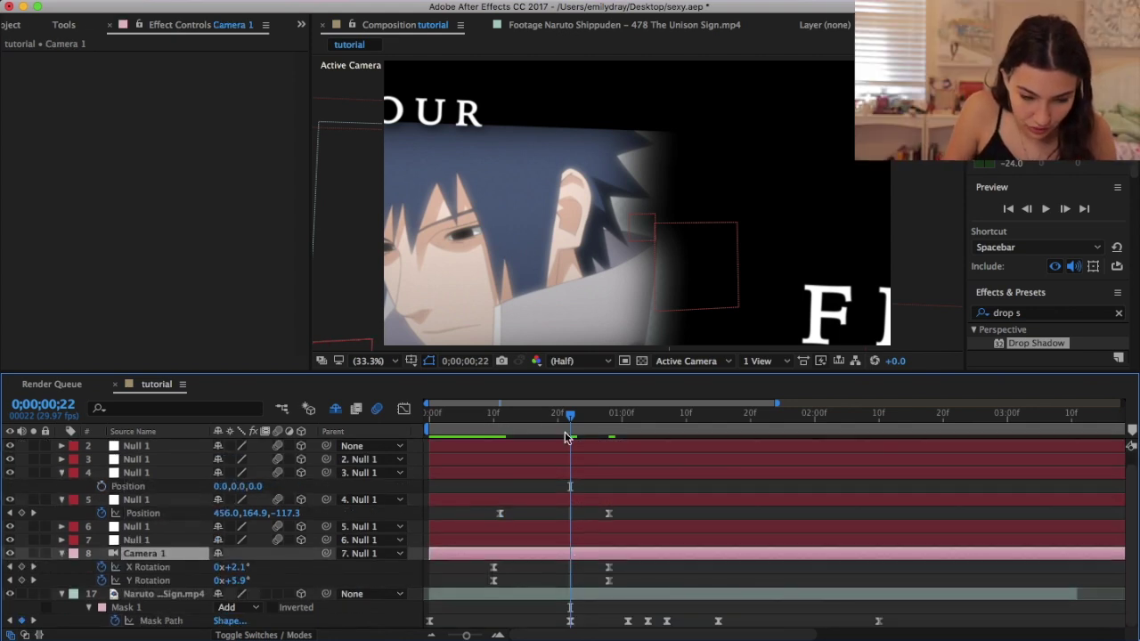
drag(571, 421, 609, 432)
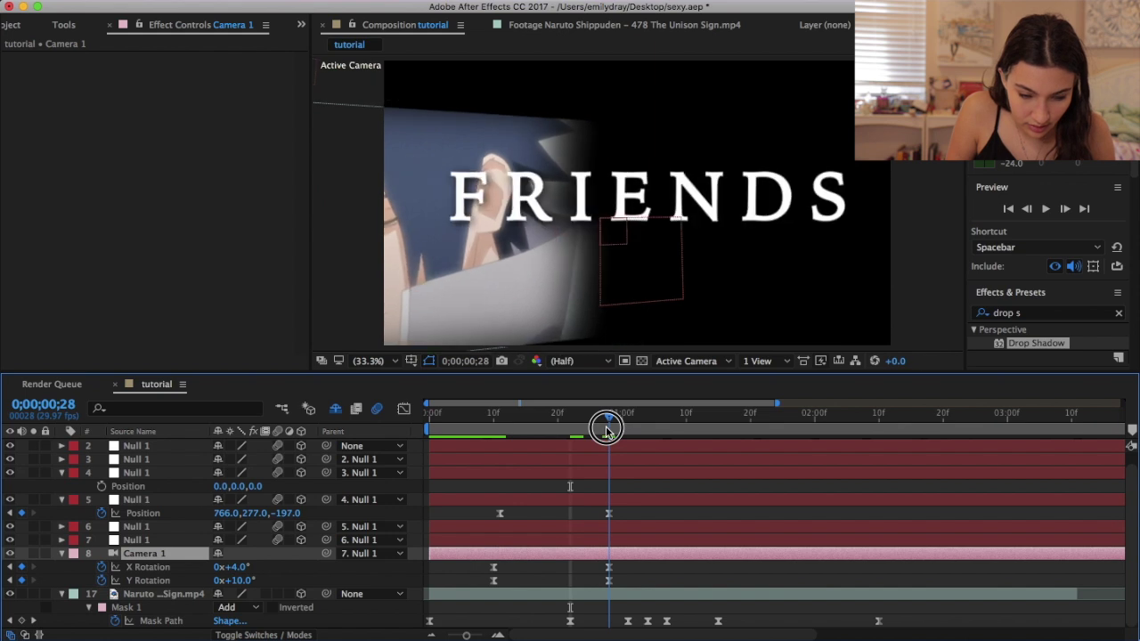
drag(648, 421, 671, 421)
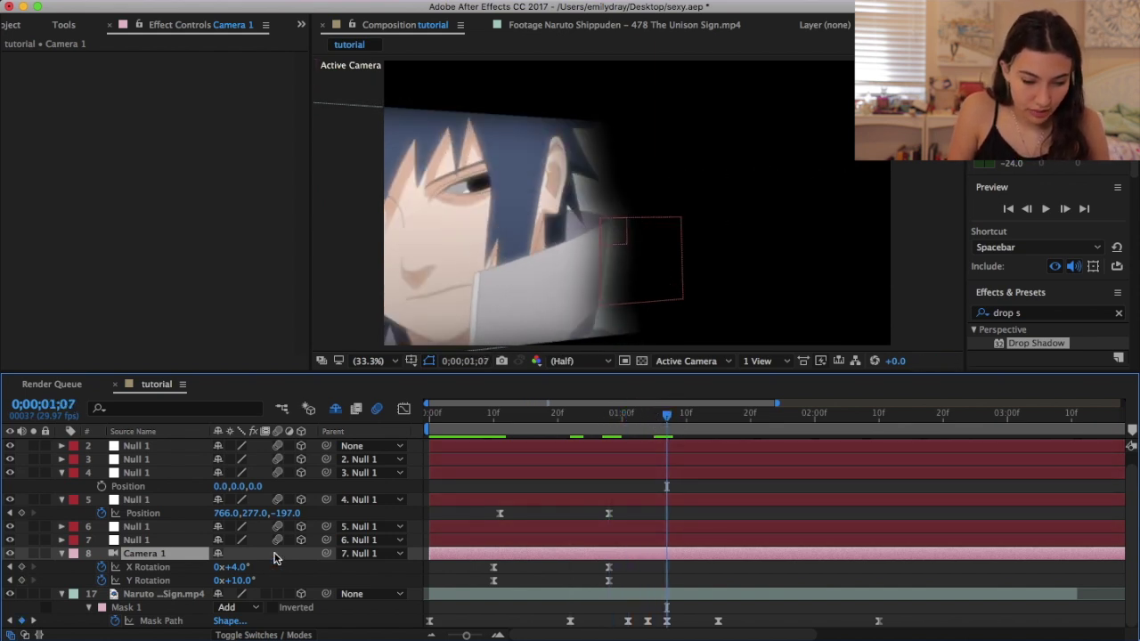
text(0)
key(Return)
click(242, 581)
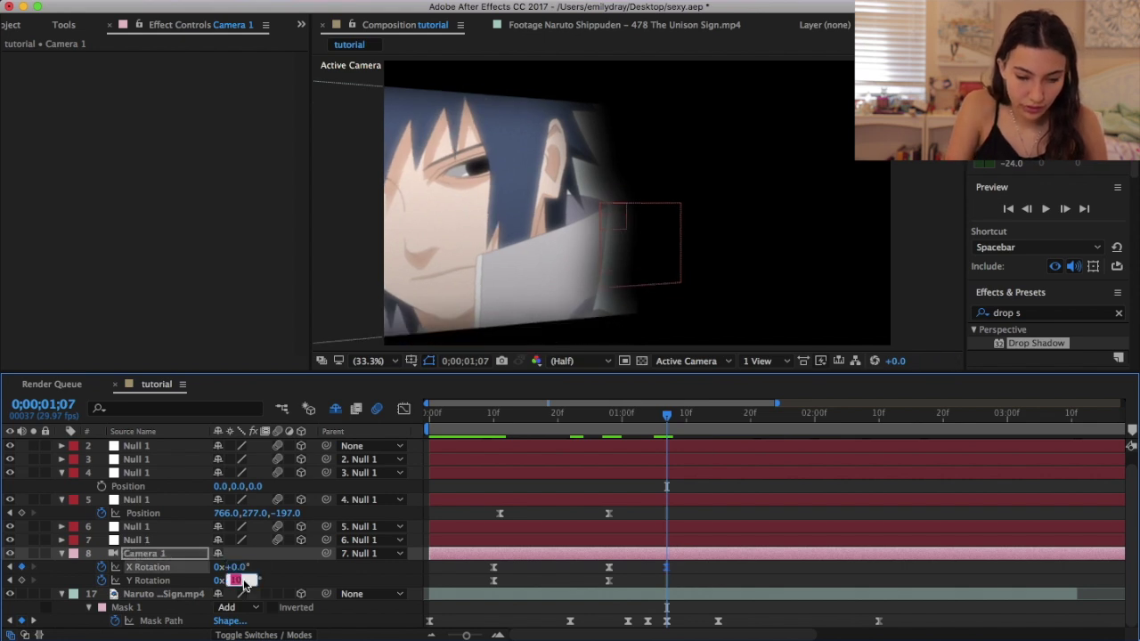
text(0)
key(Return)
click(602, 431)
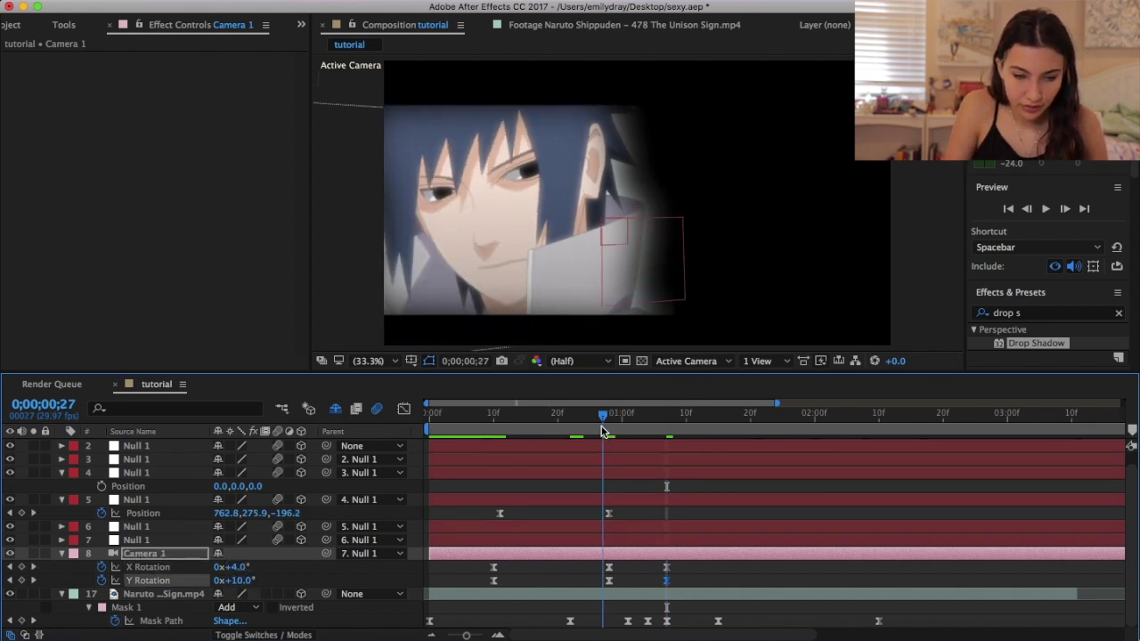
Step: Preview the camera return from frame 27, and start the fourth-lowest null's Position animation with a keyframe at frame 26
key(space)
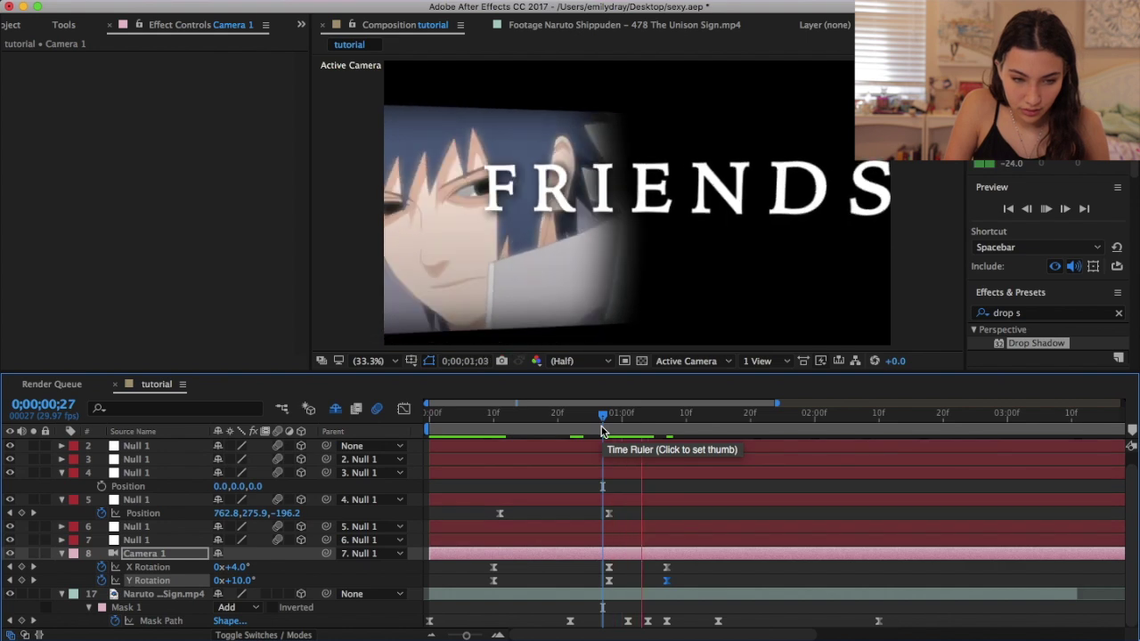
drag(603, 431, 667, 431)
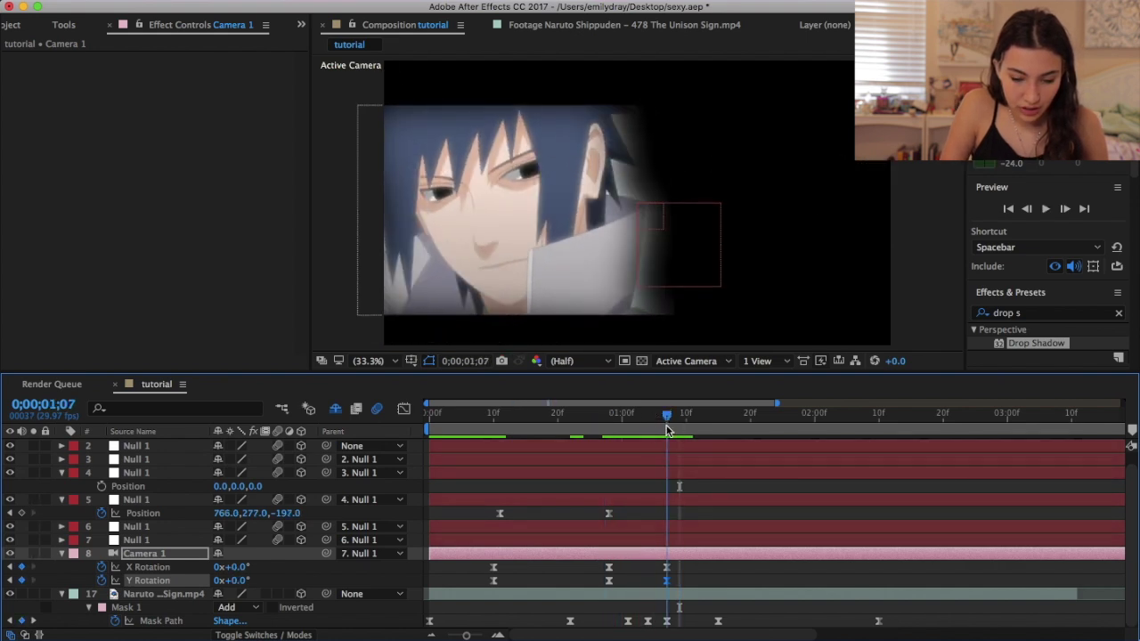
scroll(662, 475, up, 1)
click(654, 486)
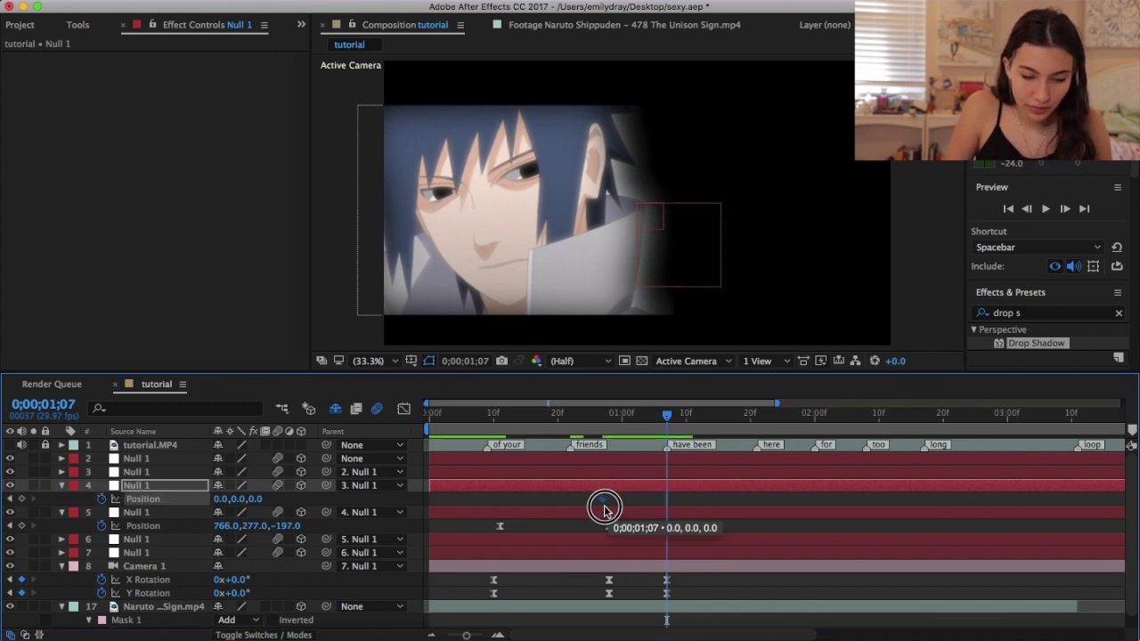
drag(605, 507, 604, 505)
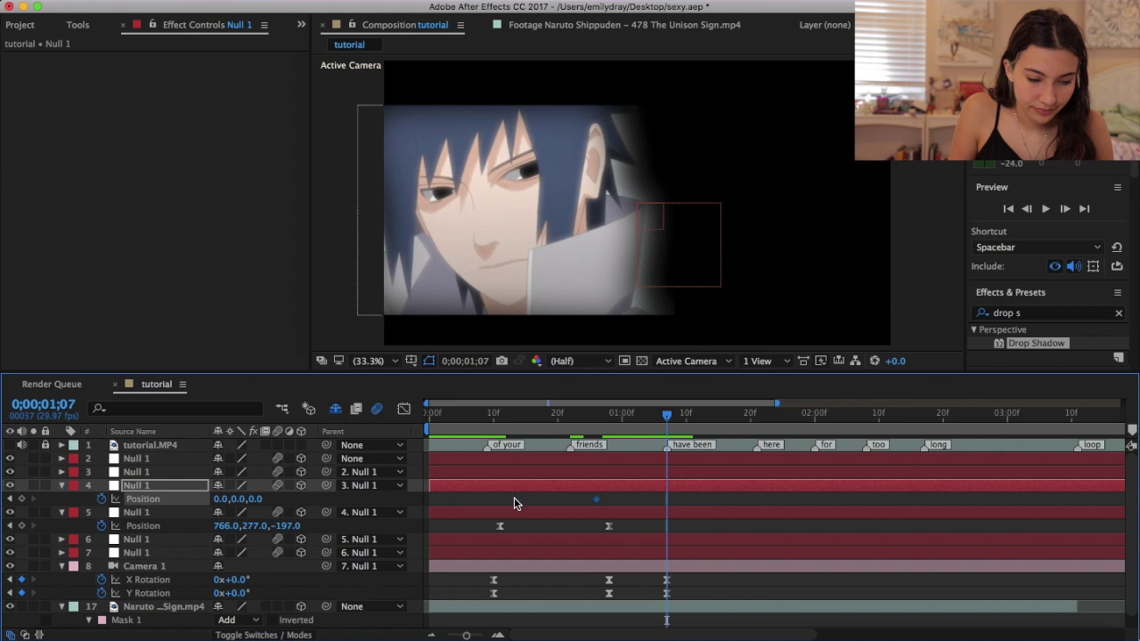
Step: Keyframe the fourth-lowest null's X Position to about -877 at 0;00;01;07 on the "have been" marker
mouse_move(220, 503)
mouse_down()
mouse_move(11, 500)
mouse_move(227, 503)
mouse_up()
drag(129, 501, 101, 504)
drag(180, 500, 96, 497)
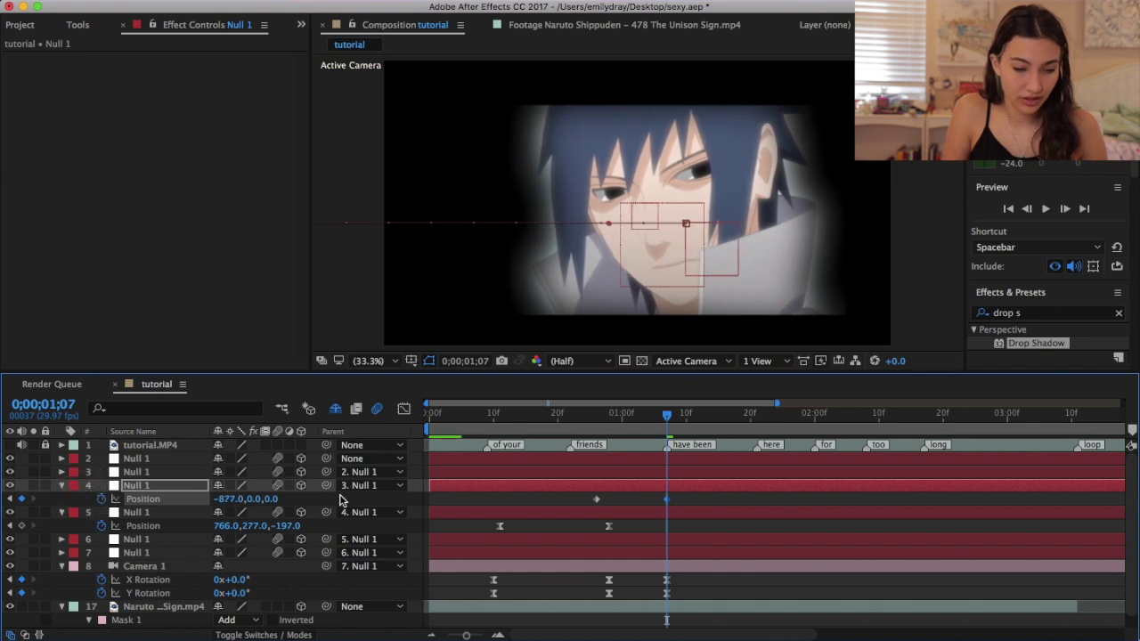
drag(249, 503, 229, 501)
Step: Check the "have been" text's depth in four views, set its Z position to -89, and return to a single view
click(758, 361)
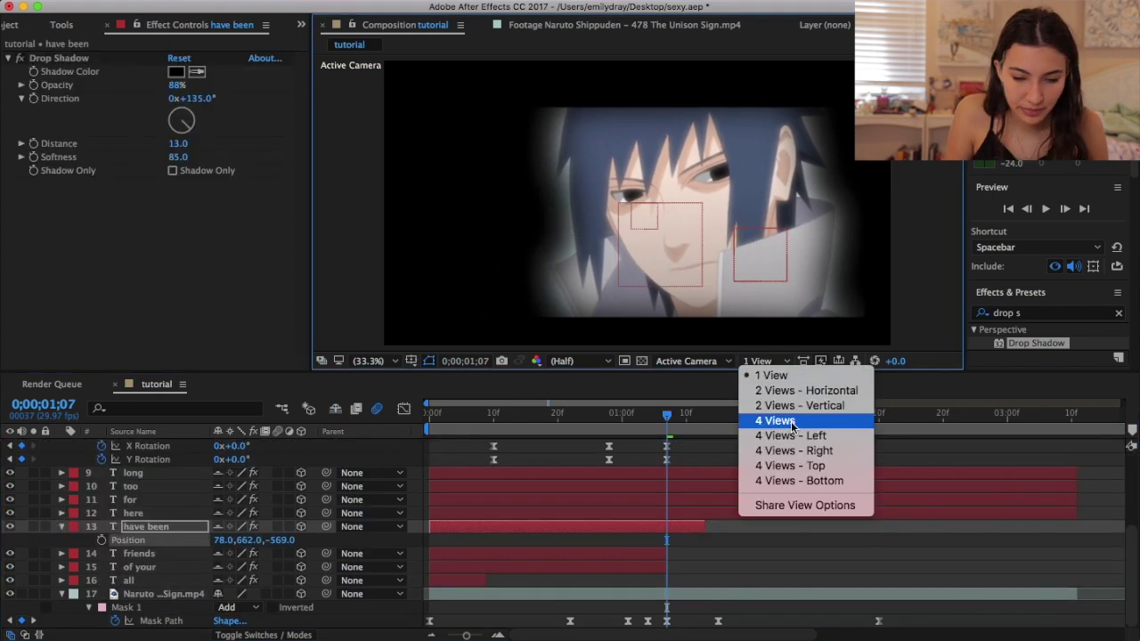
click(794, 429)
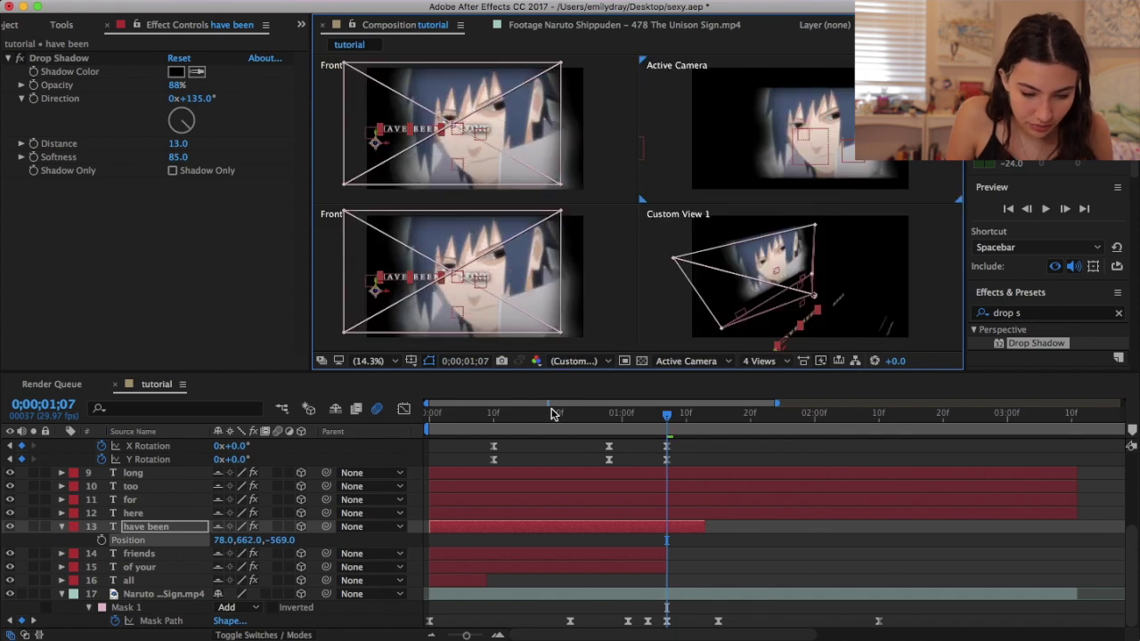
drag(281, 539, 254, 540)
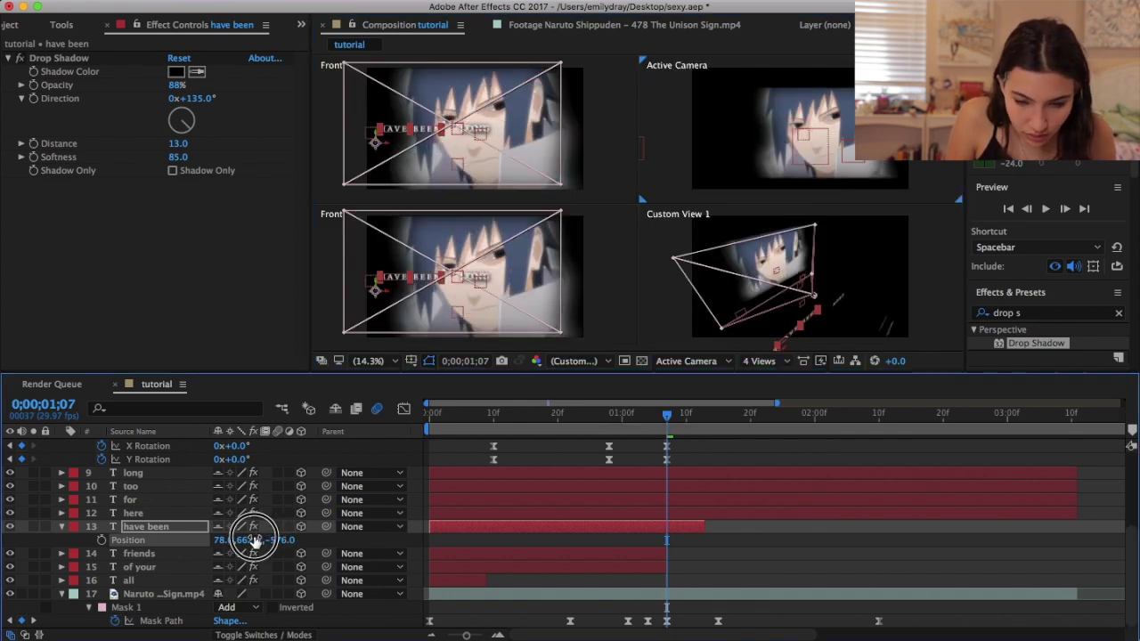
drag(552, 538, 635, 538)
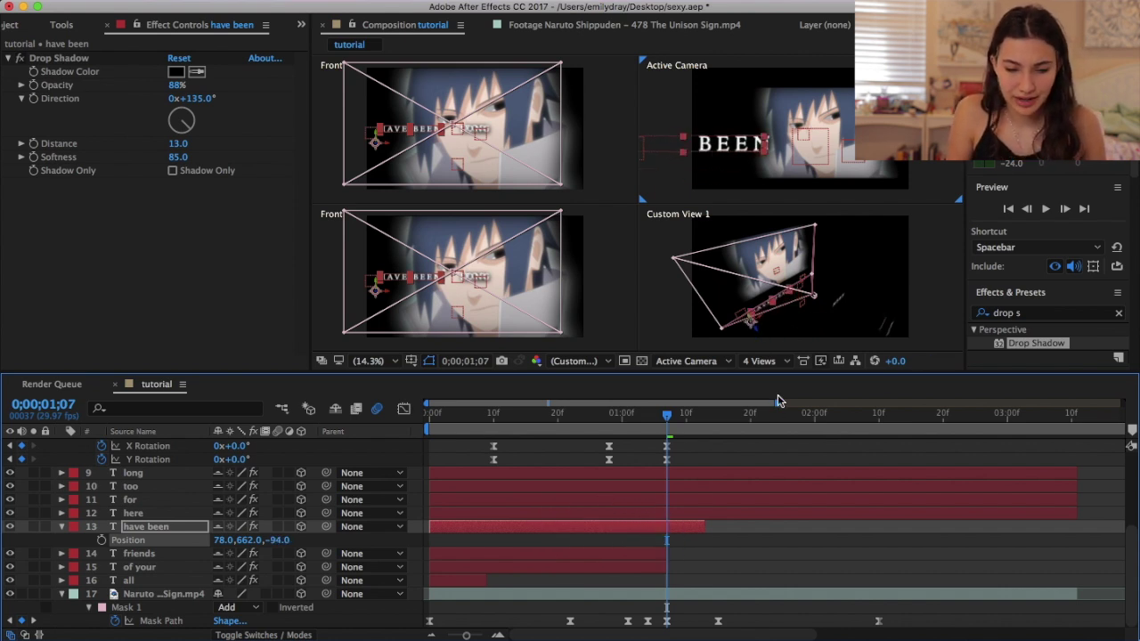
click(759, 361)
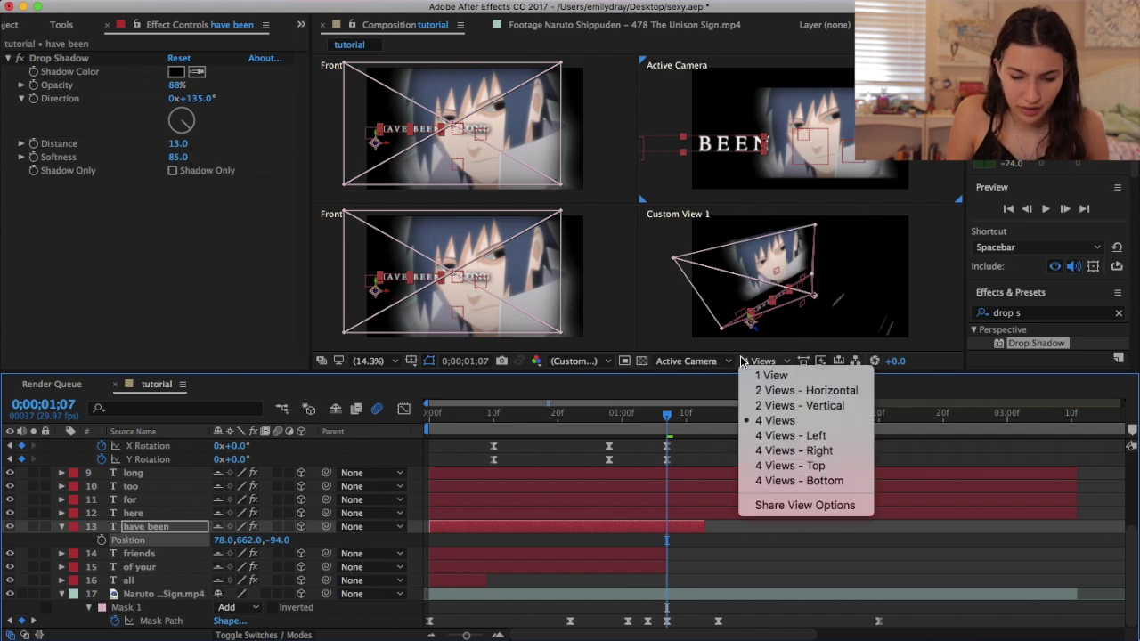
click(768, 375)
drag(276, 540, 256, 541)
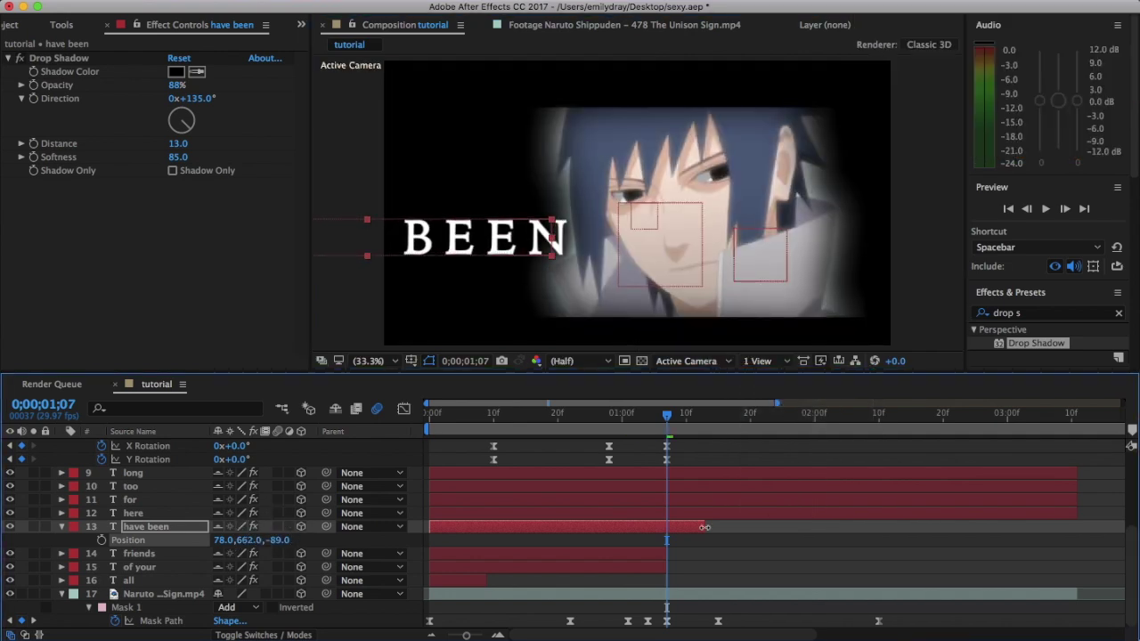
Step: Shift the fourth-lowest null sideways to bring the text into frame, and break "have been" onto two lines
click(336, 409)
scroll(268, 472, up, 3)
mouse_move(225, 499)
mouse_down()
mouse_move(190, 505)
mouse_move(239, 498)
mouse_up()
click(338, 408)
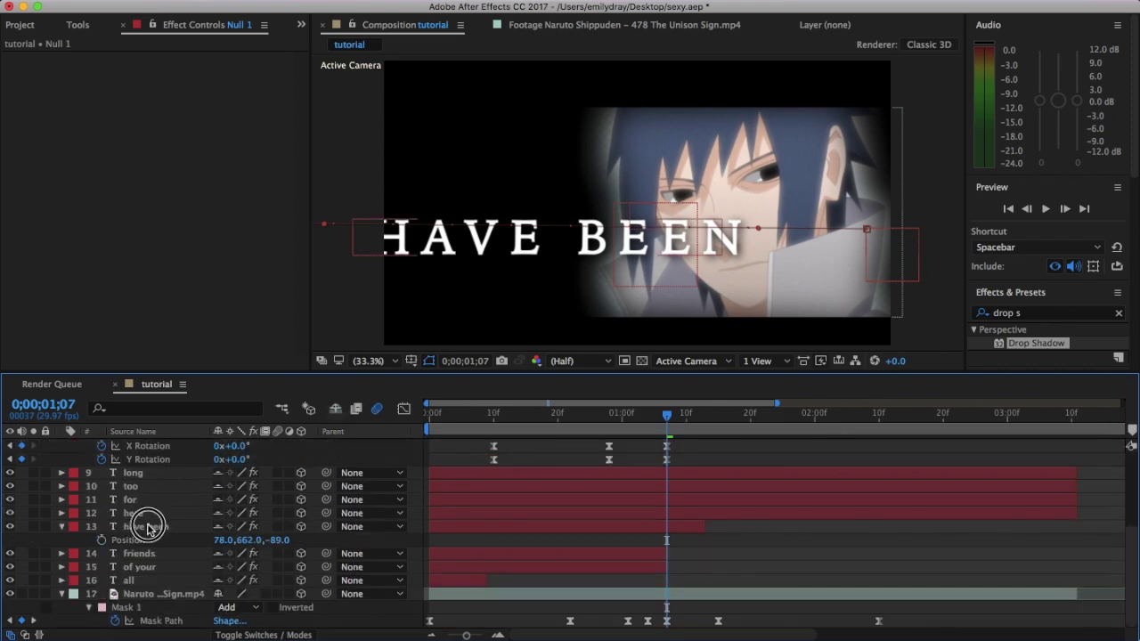
double_click(150, 524)
click(557, 235)
key(Return)
Step: Set the fourth-lowest null's Position to -1425, 66, 50 at 0;00;01;07 to frame the two-line text
click(337, 409)
drag(226, 499, 119, 499)
drag(260, 499, 328, 474)
drag(281, 499, 326, 501)
drag(236, 499, 180, 499)
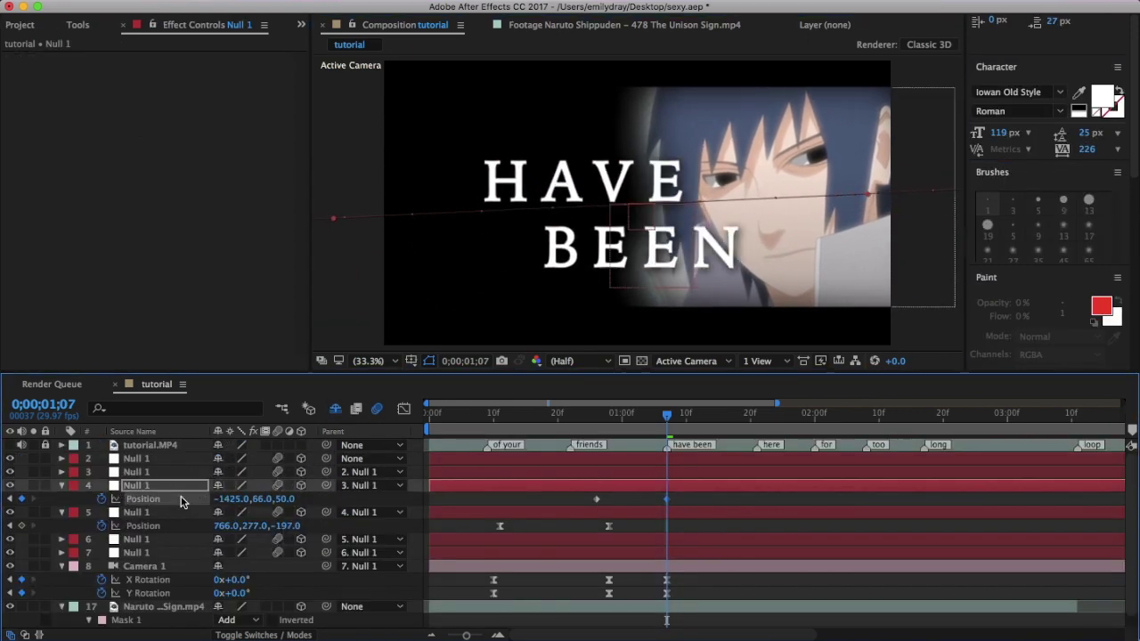
Step: Move the fourth-lowest null's last Position keyframe to 0;00;01;12, ease both keyframes, and sharpen the speed curve to peak around 0;00;01;07
drag(666, 499, 699, 500)
drag(800, 506, 588, 497)
key(F9)
click(403, 409)
drag(614, 591, 650, 592)
drag(682, 592, 681, 592)
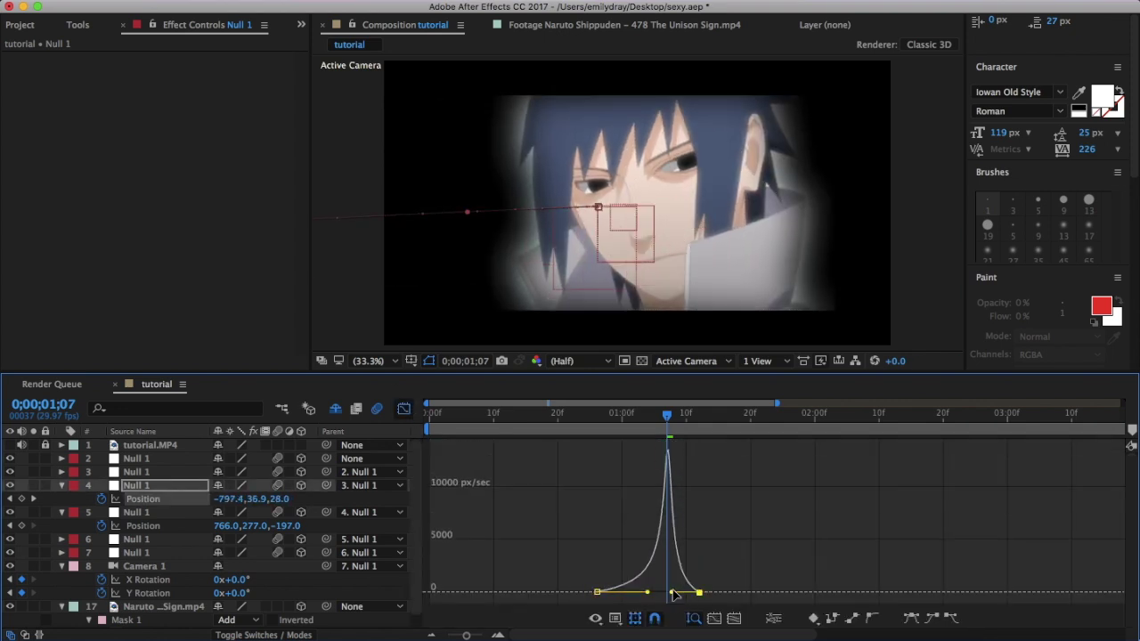
click(404, 408)
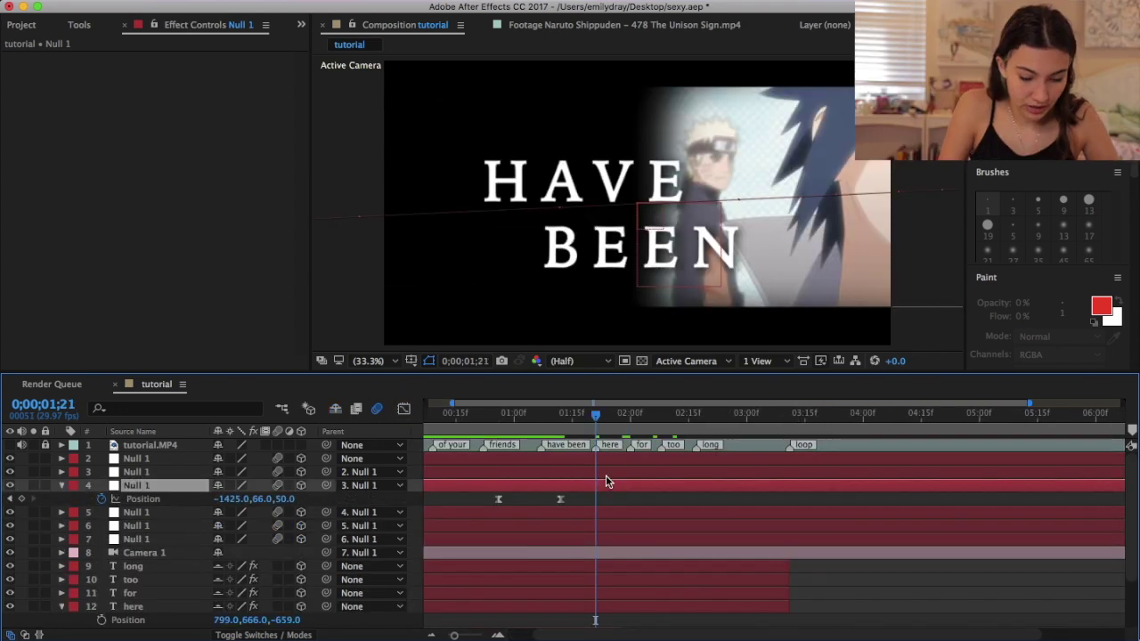
Step: Rename the fourth-lowest null "have been" and start the Position animation of the null above it with a keyframe at 0;00;01;10
key(Return)
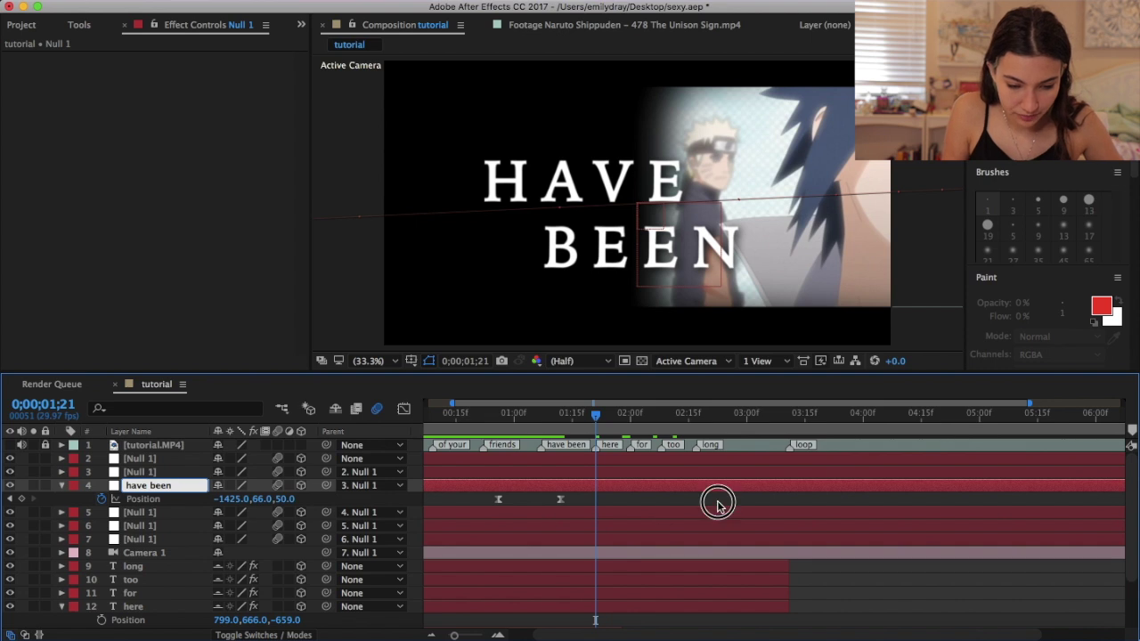
click(718, 504)
click(604, 480)
key(p)
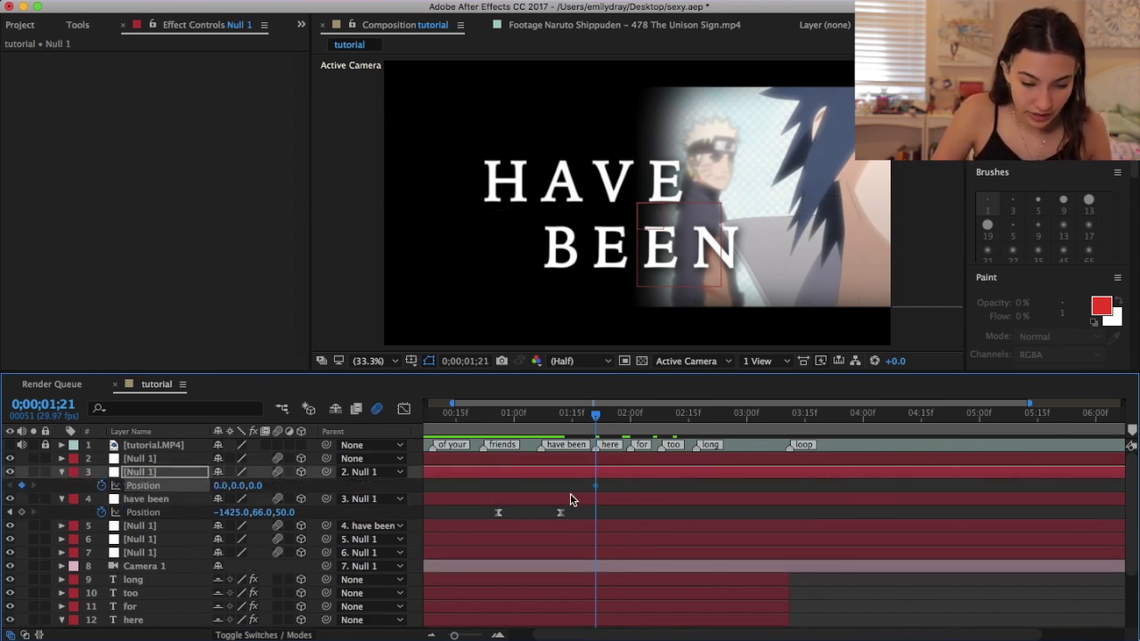
drag(597, 485, 556, 500)
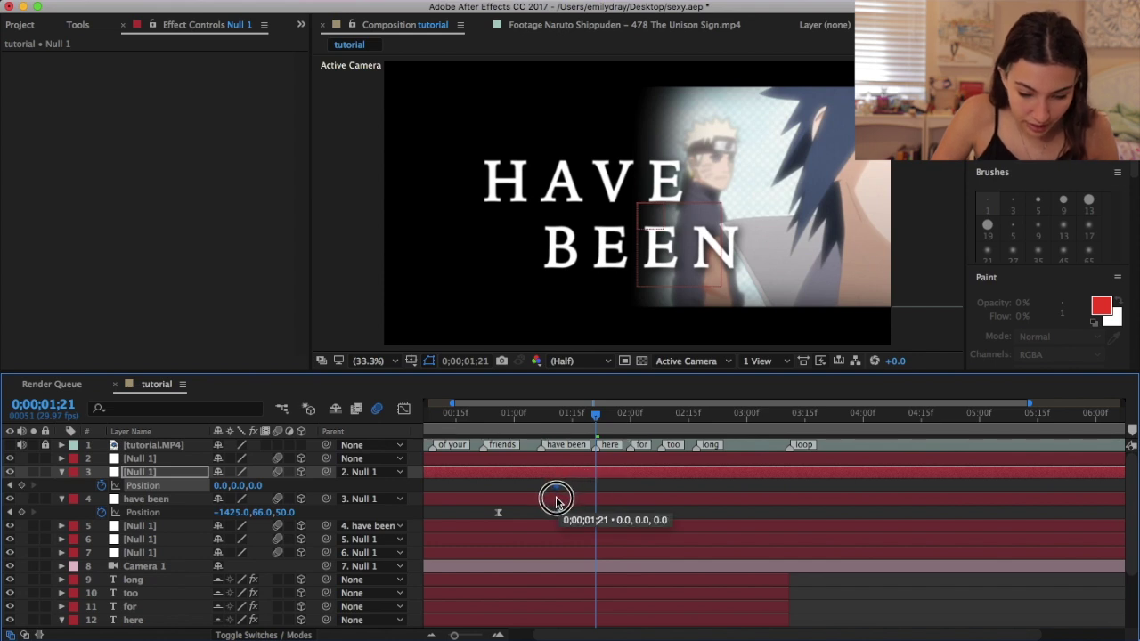
key(equal)
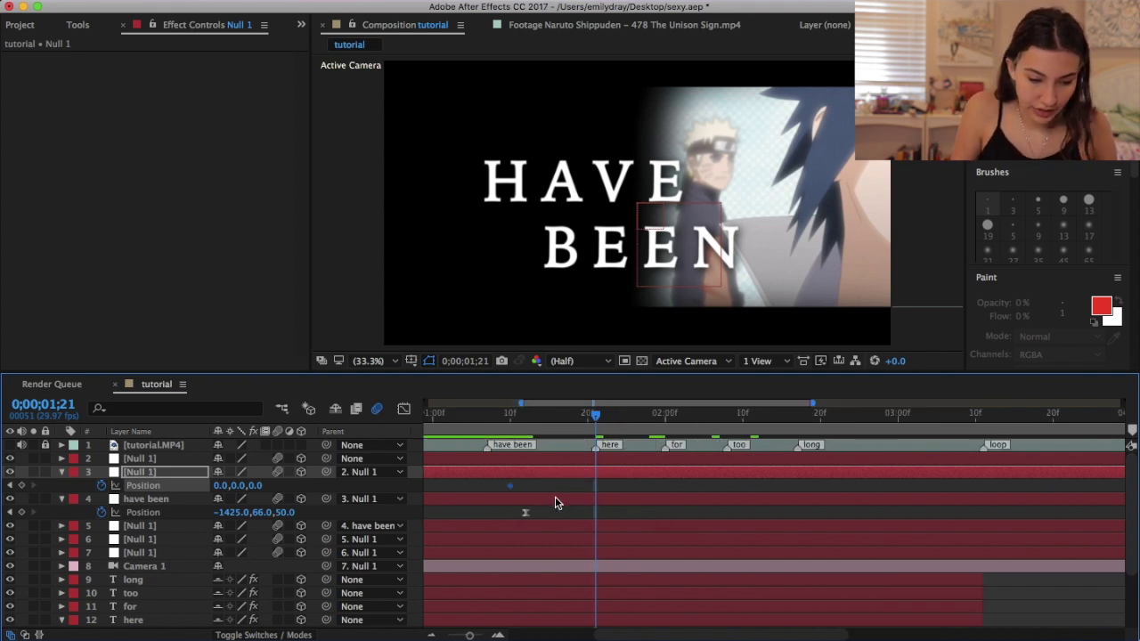
Step: Frame "here" with its text at Z -95 and the null above "have been" at Position 670, -14, -3, ending at 0;00;01;24
mouse_move(265, 492)
mouse_down()
mouse_move(305, 491)
mouse_move(237, 484)
mouse_move(258, 485)
mouse_up()
drag(337, 488, 751, 472)
drag(238, 487, 173, 487)
scroll(147, 540, down, 3)
drag(283, 553, 717, 529)
scroll(677, 508, up, 3)
drag(595, 485, 618, 485)
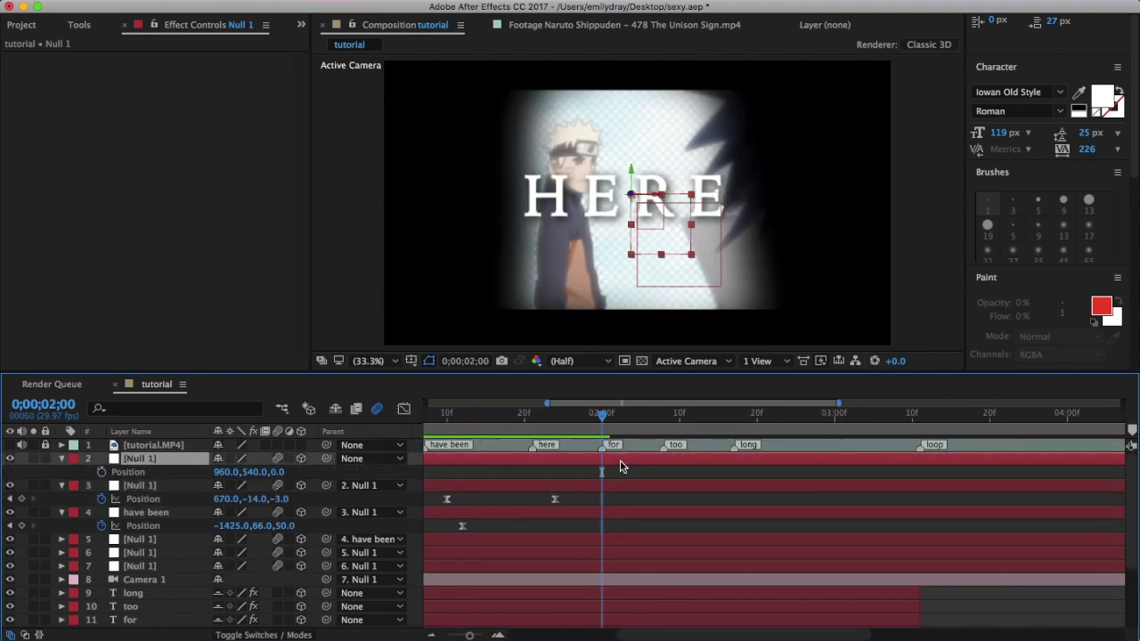
Step: Place the "for" text at 847, 673, -422 and ease the top null's move to Z -161 from 0;00;01;21 to 0;00;02;04
scroll(618, 499, down, 3)
click(617, 529)
scroll(616, 529, up, 5)
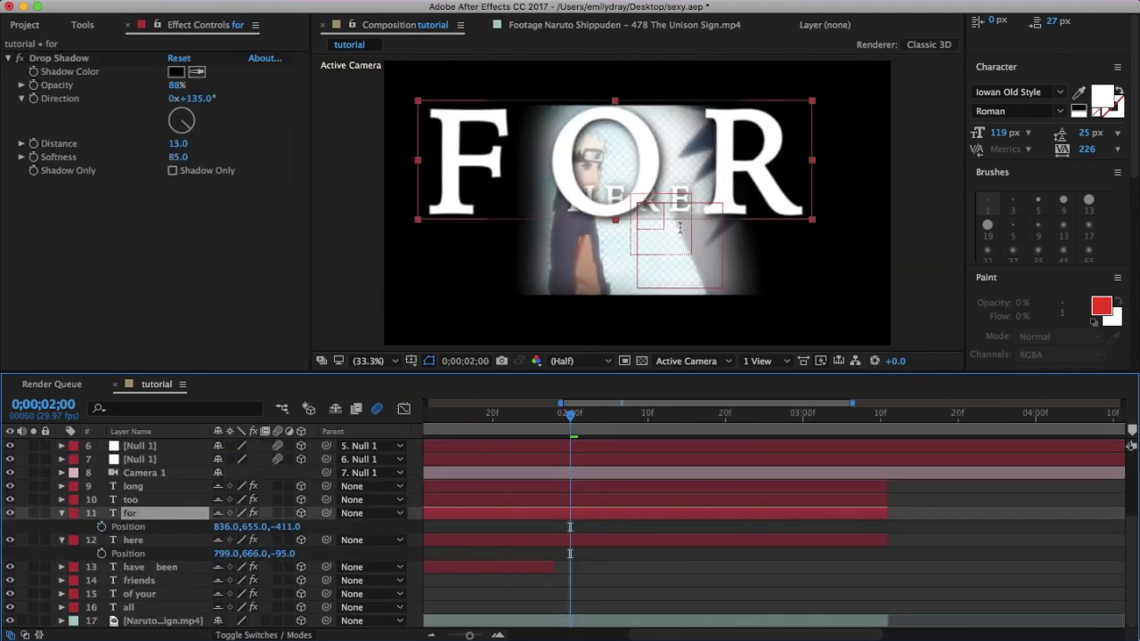
mouse_move(254, 541)
mouse_down()
mouse_move(280, 543)
mouse_move(241, 543)
mouse_up()
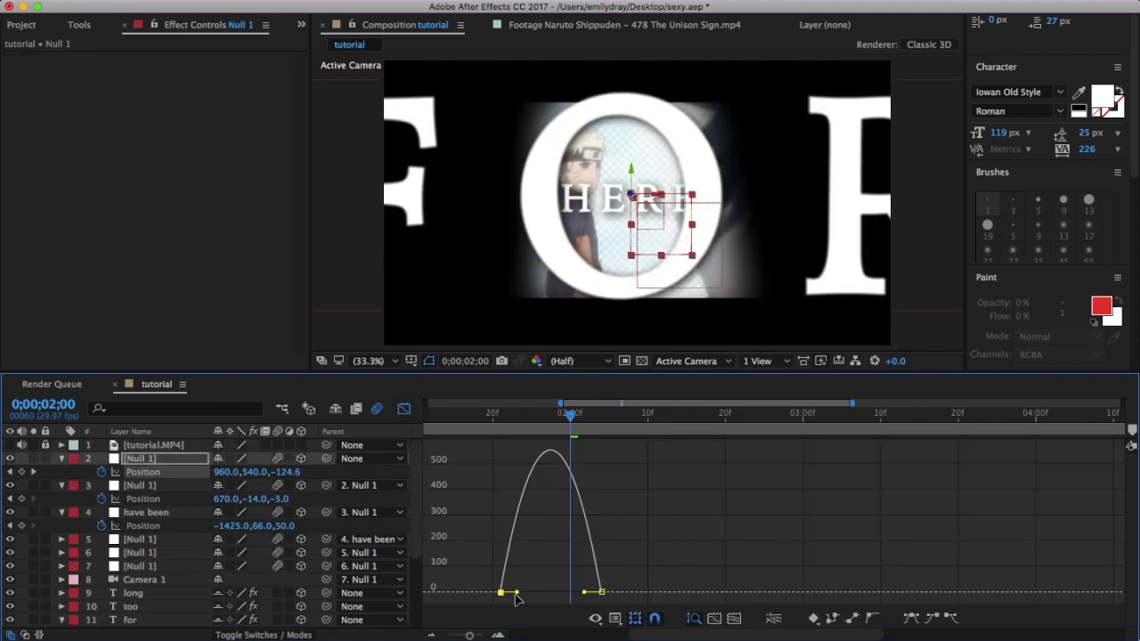
drag(510, 593, 535, 593)
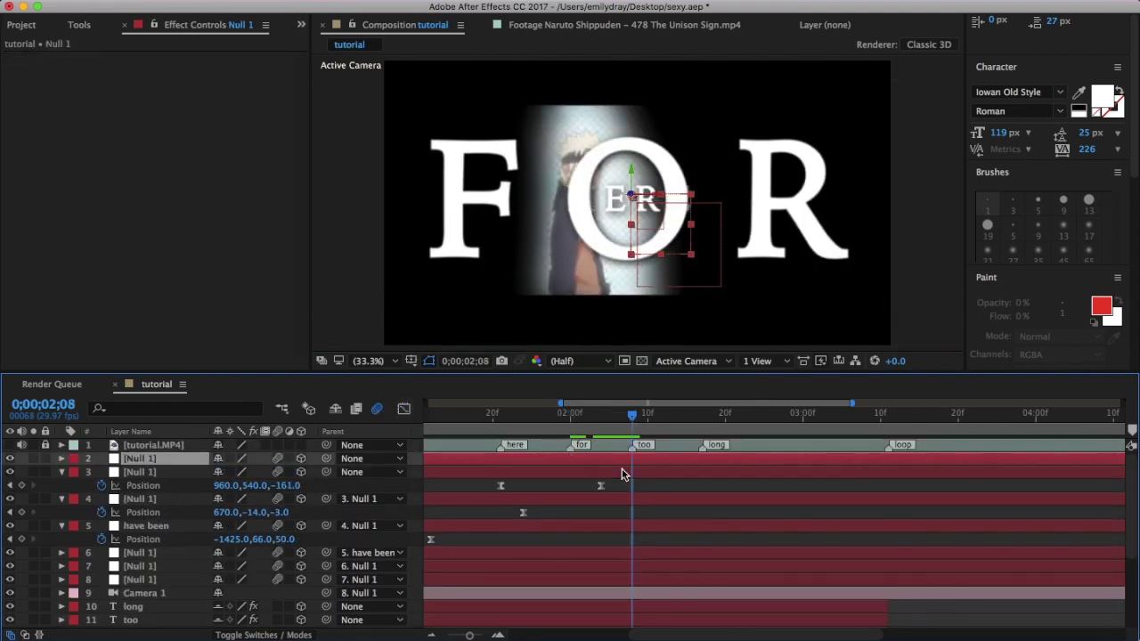
Step: Push the "long" text back in depth and animate the top null's Position toward it with eased keyframes from 0;00;02;09 to 0;00;02;23
click(768, 511)
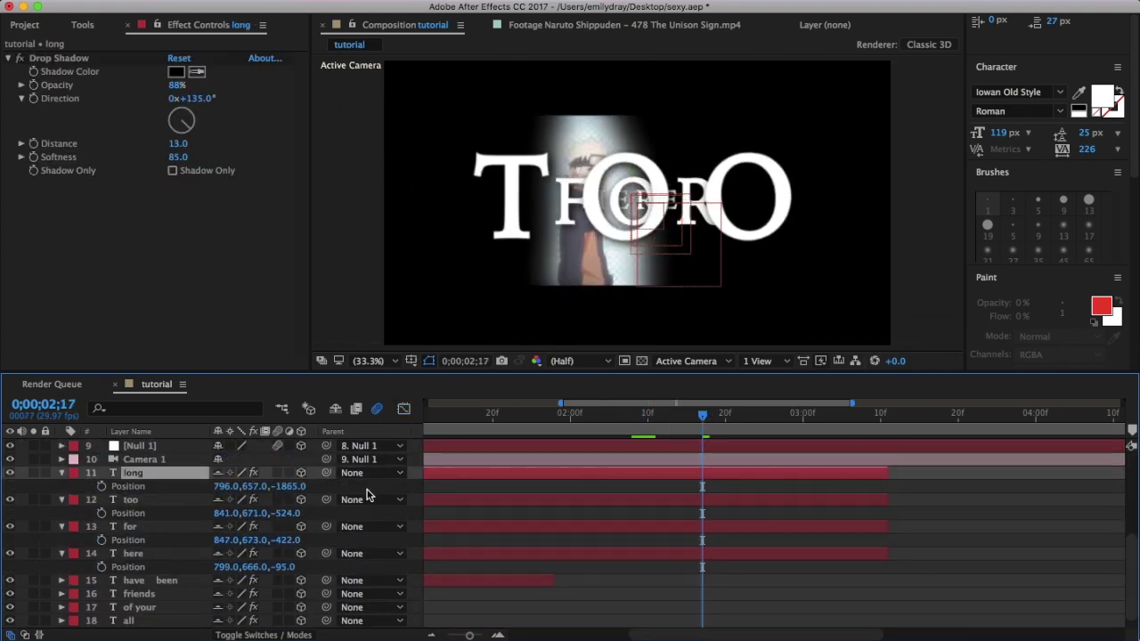
drag(285, 486, 864, 473)
scroll(689, 473, up, 5)
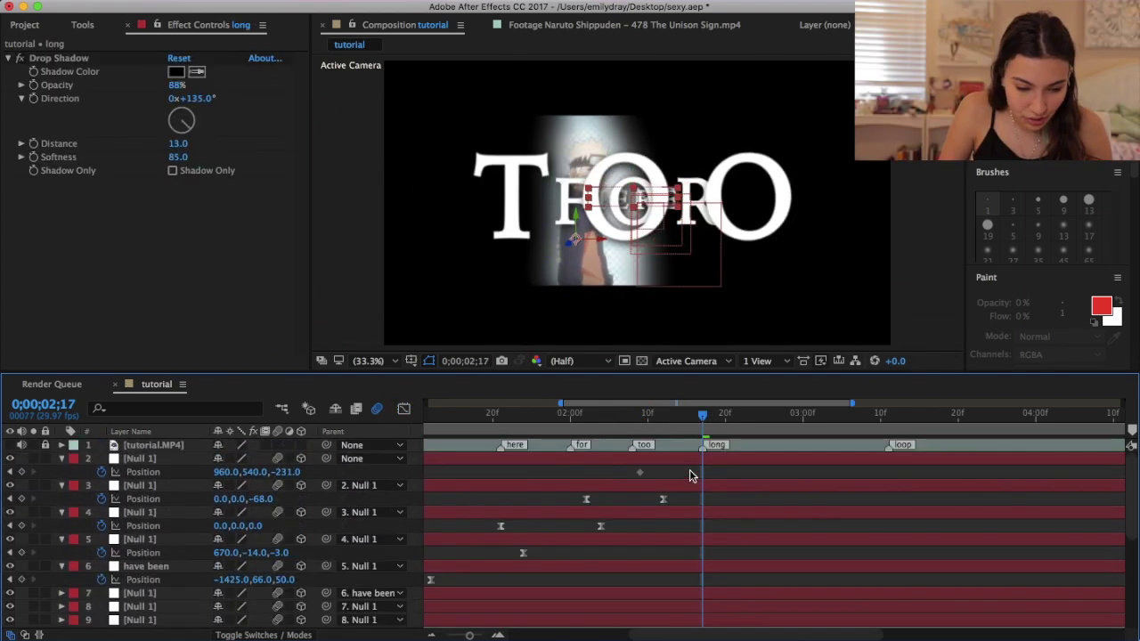
click(689, 462)
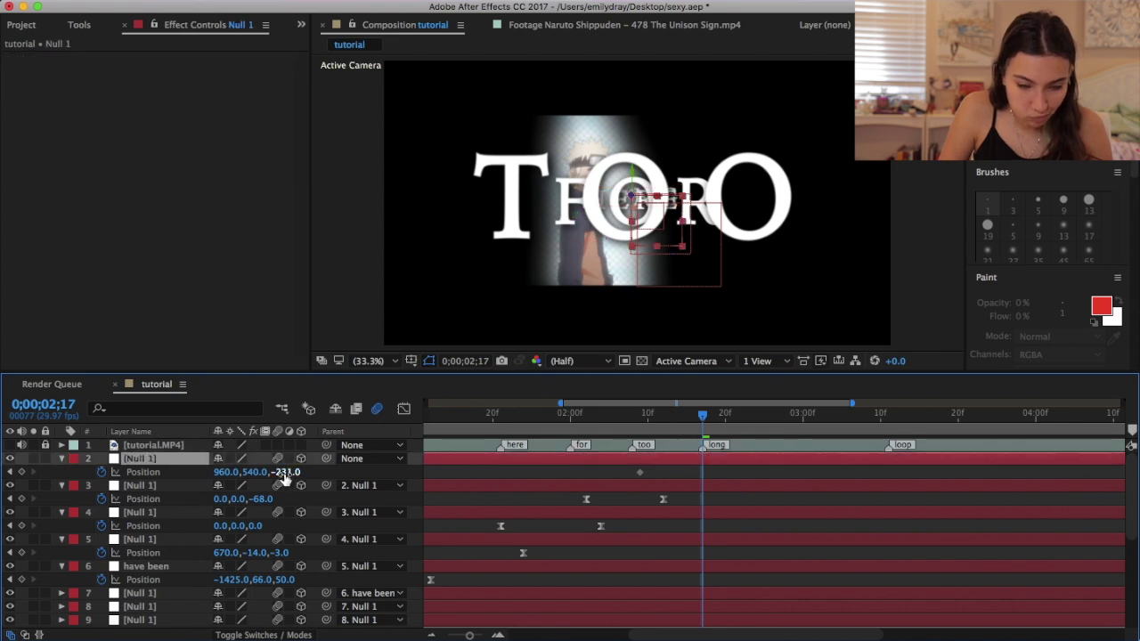
drag(288, 479, 537, 473)
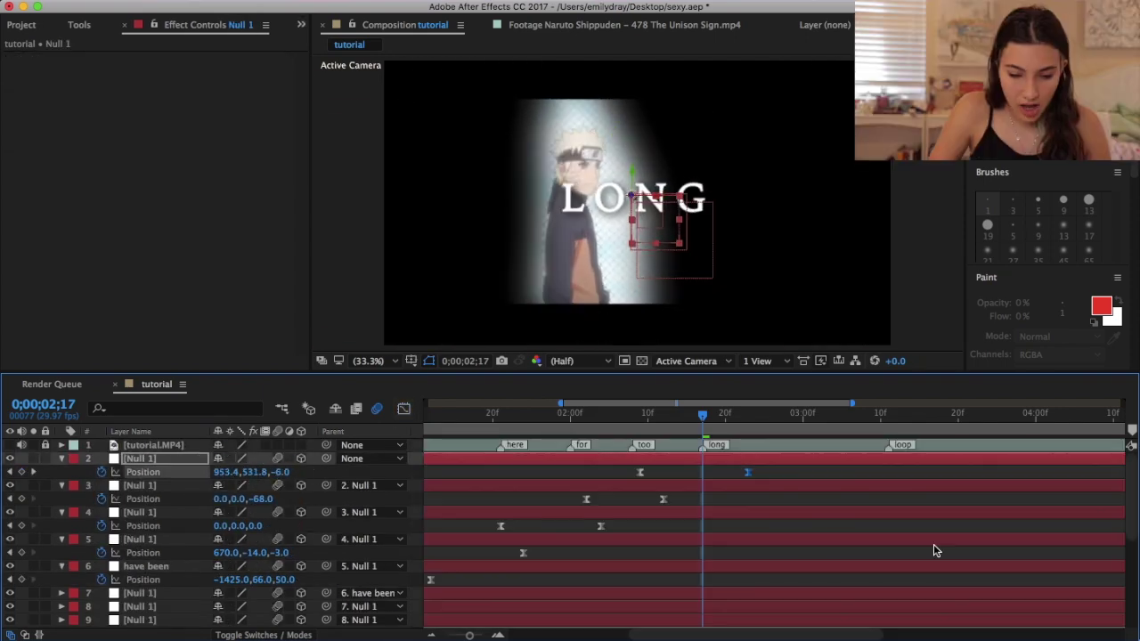
Step: Duplicate the top null as parent of the original, replacing the copy's Position keyframes with a single one at 0;00;02;17
click(824, 462)
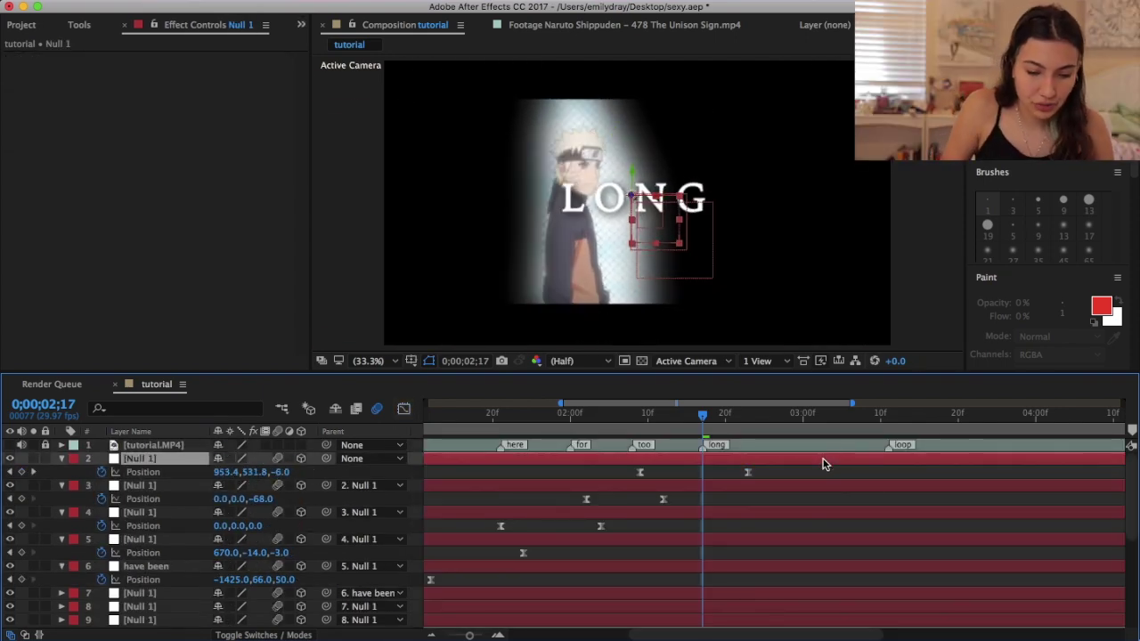
key(super+d)
key(u)
drag(764, 472, 607, 472)
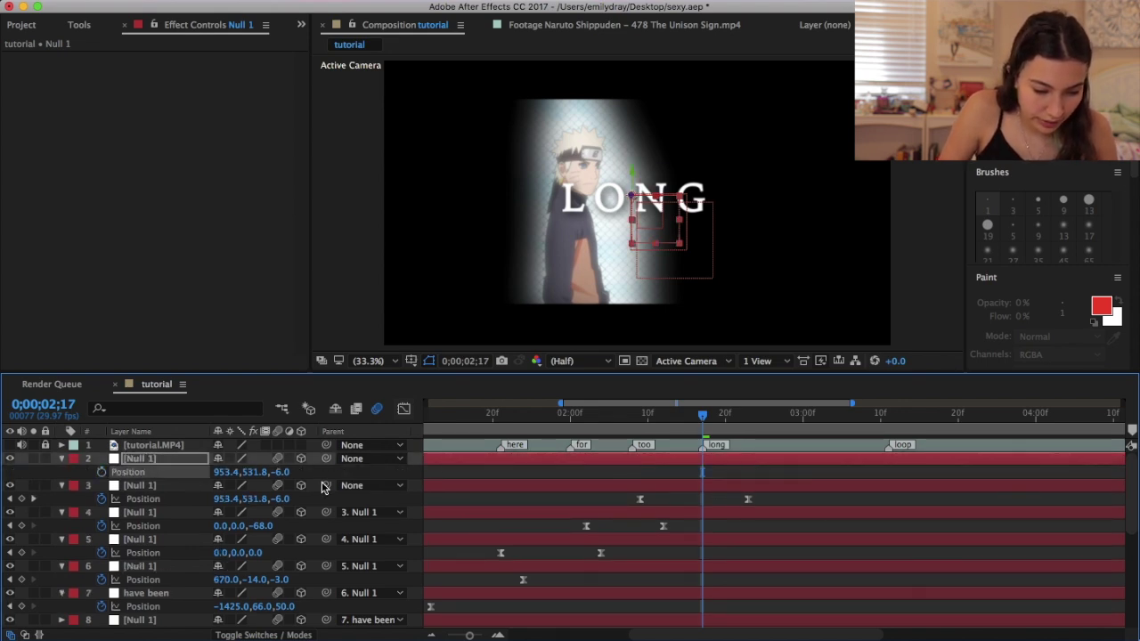
drag(272, 474, 156, 462)
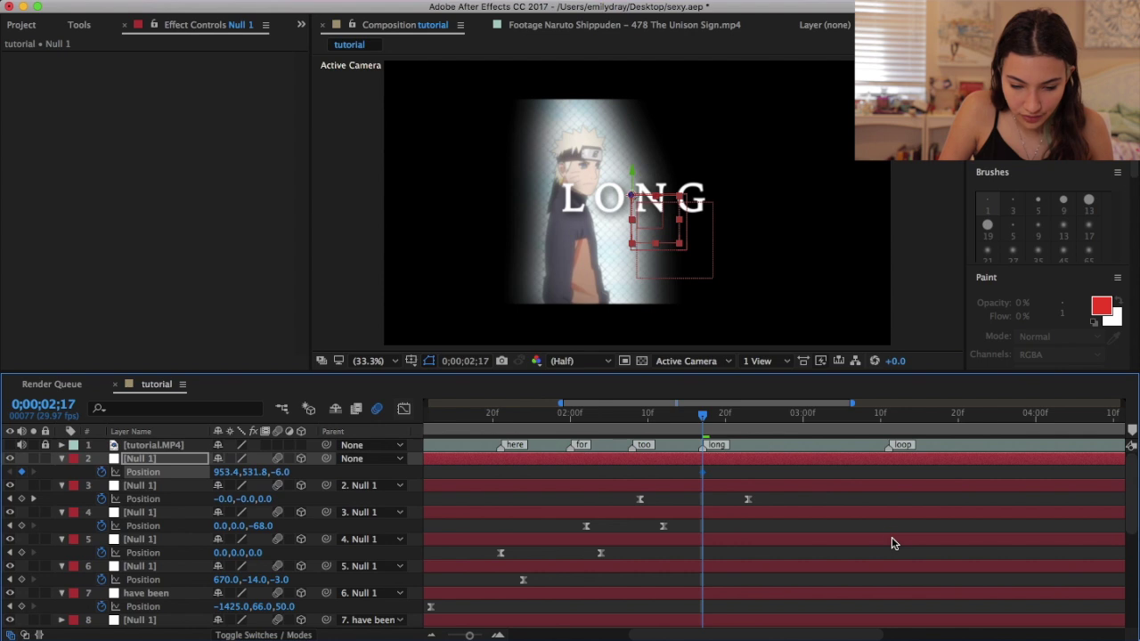
Step: Keyframe the new top null pulling back in Z by the "loop" marker at 0;00;03;11, and ease the move
click(887, 429)
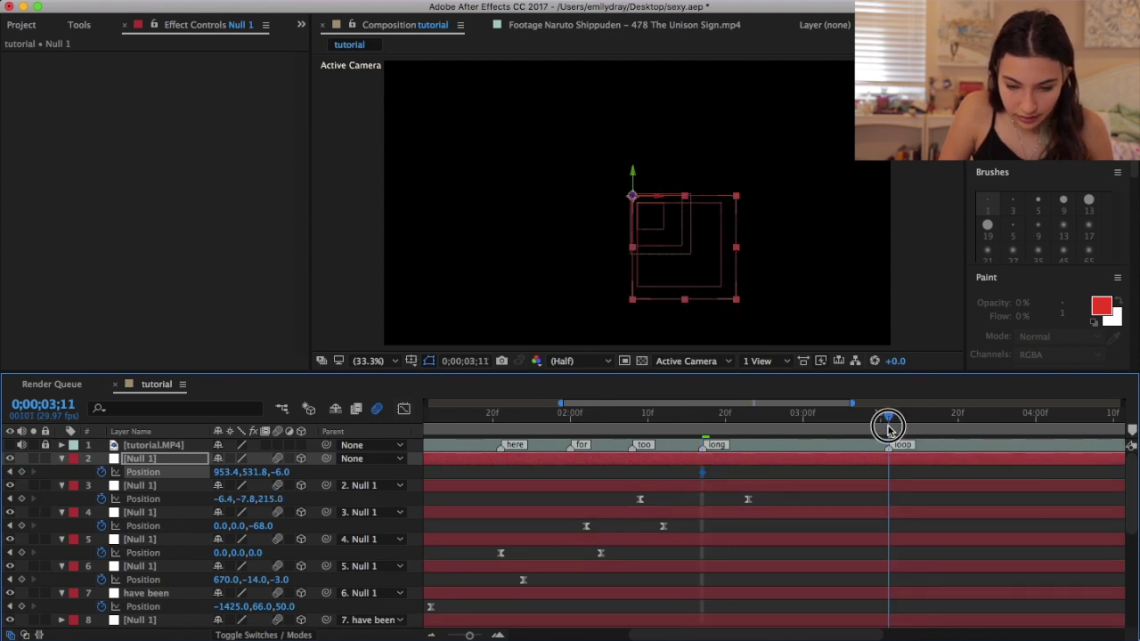
click(870, 428)
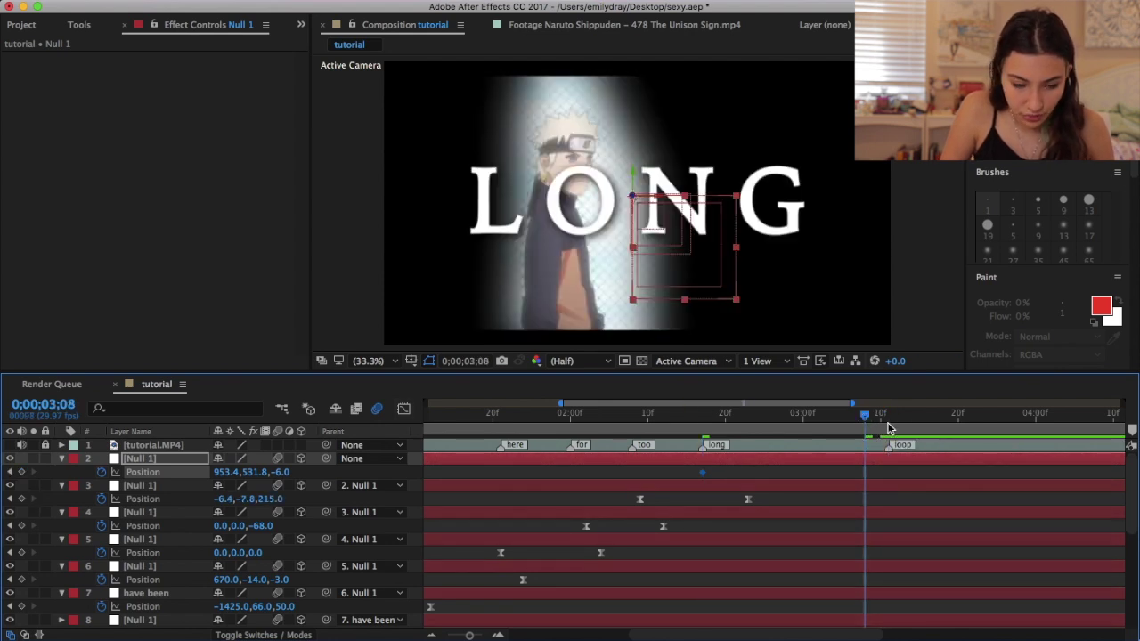
drag(272, 476, 184, 476)
key(shift+F3)
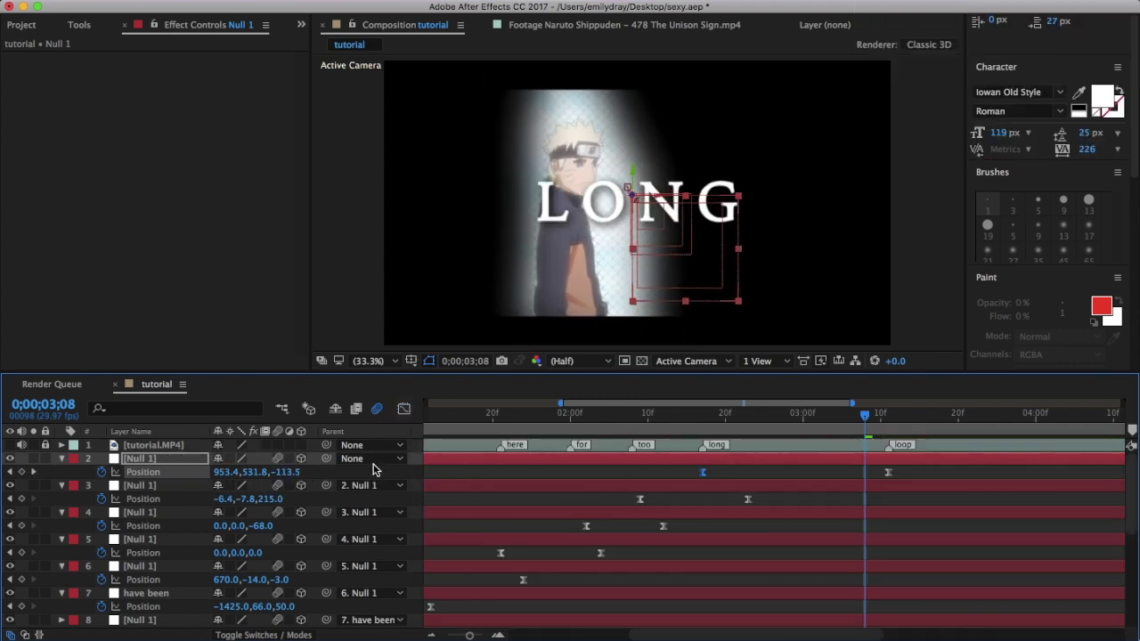
Step: Hide the shy text layers and preview the whole lyric animation from the start
scroll(374, 468, down, 5)
key(minus)
click(335, 409)
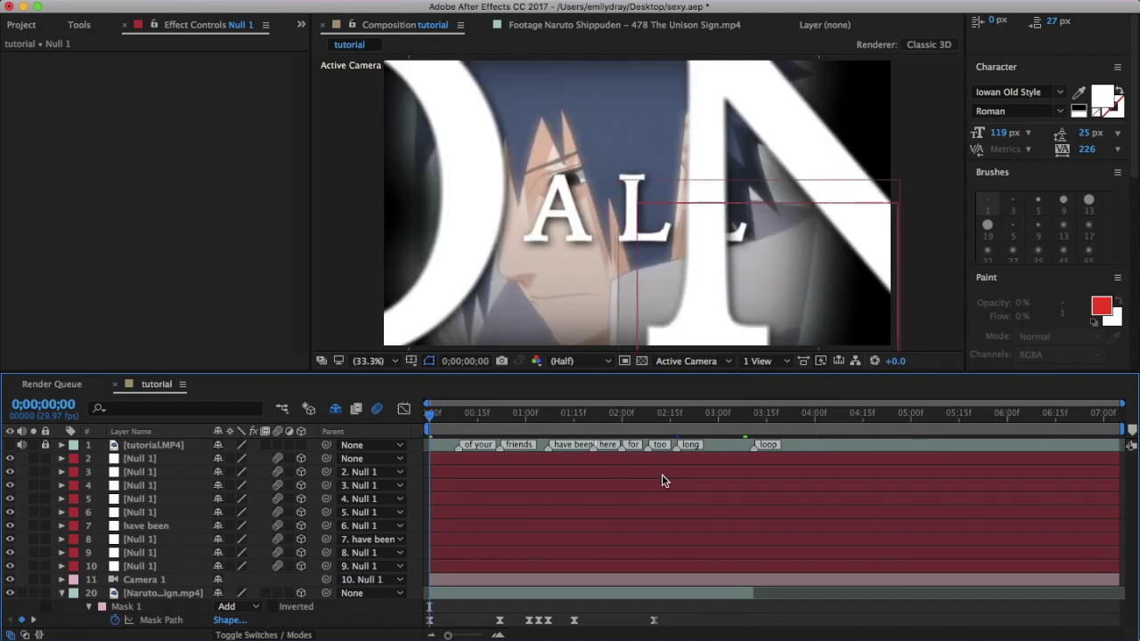
key(space)
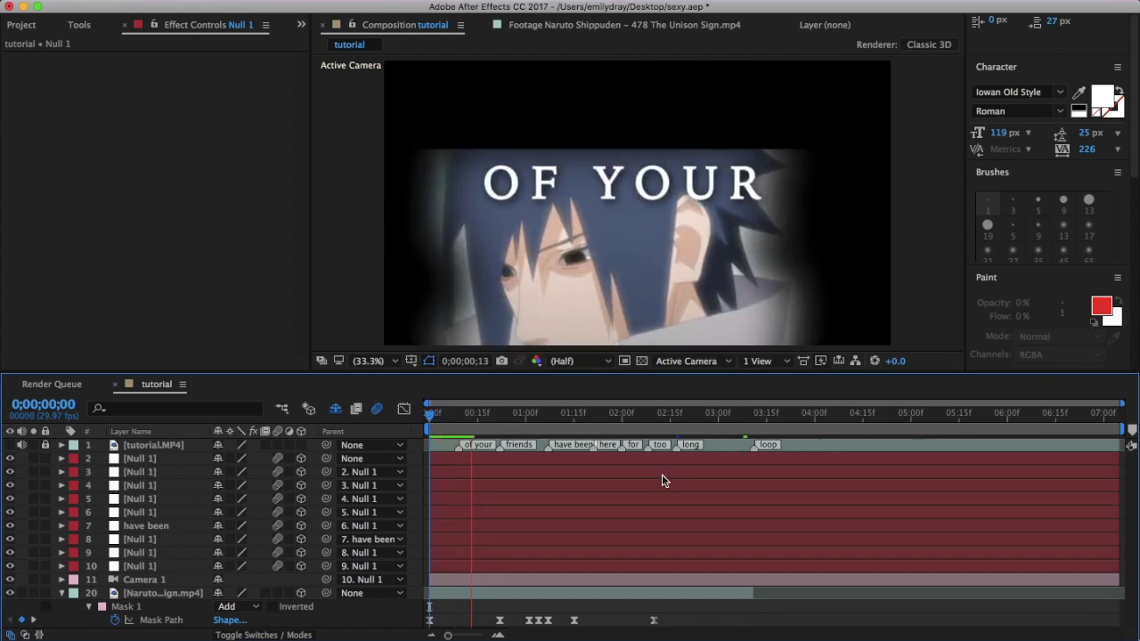
Step: Show the shy text layers, trim the "long" layer's start to about 0;00;01;07, and preview the animation
click(444, 429)
drag(445, 428, 401, 423)
click(447, 567)
key(u)
scroll(446, 568, down, 1)
click(335, 409)
scroll(595, 512, down, 5)
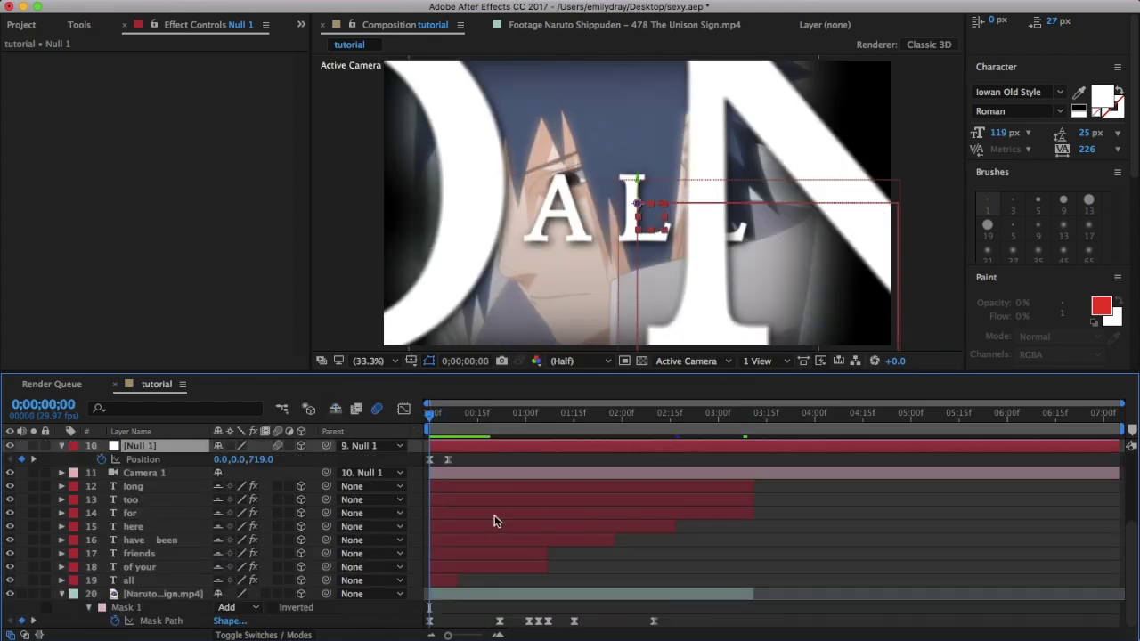
click(439, 485)
key(space)
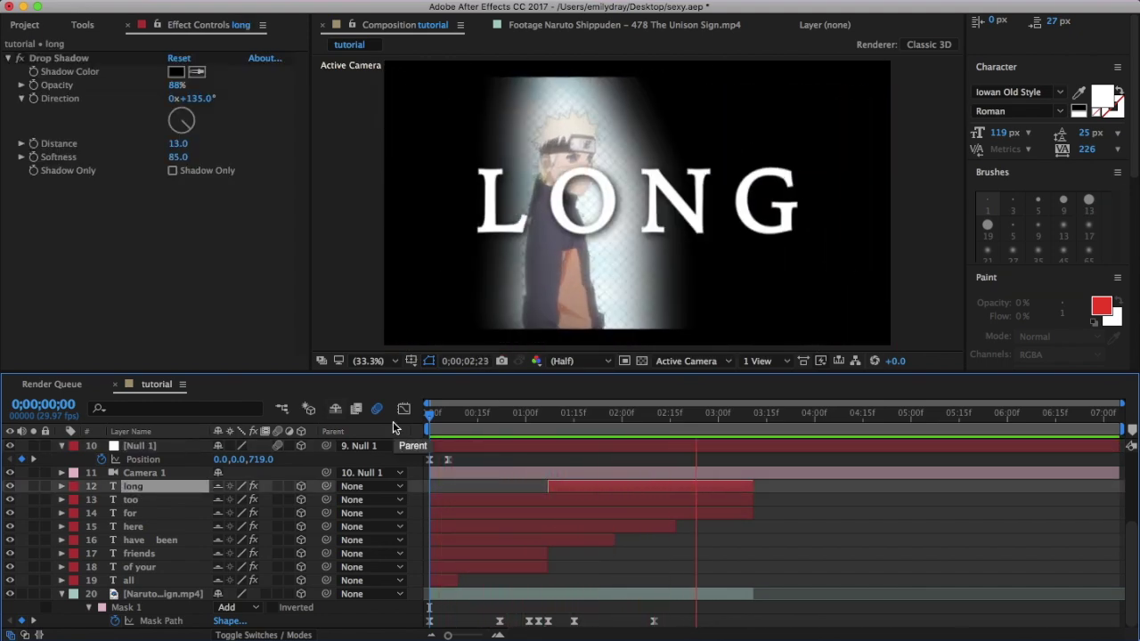
Step: Trim the starts of the "too", "for" and "here" layers together to about 0;00;01;01 and preview
click(101, 502)
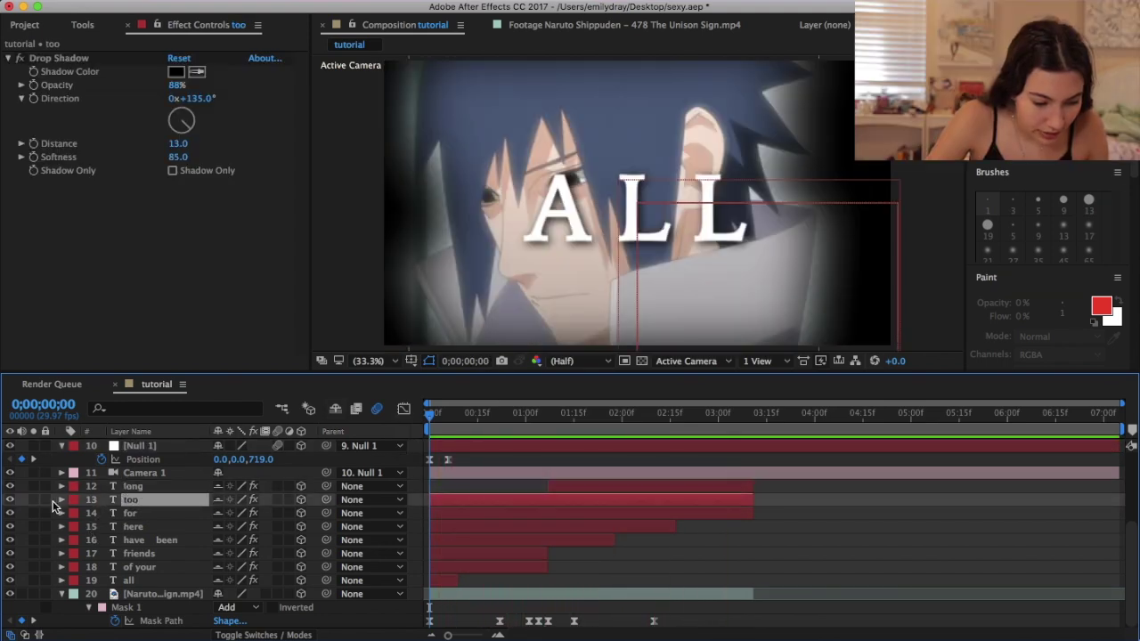
shift+click(83, 530)
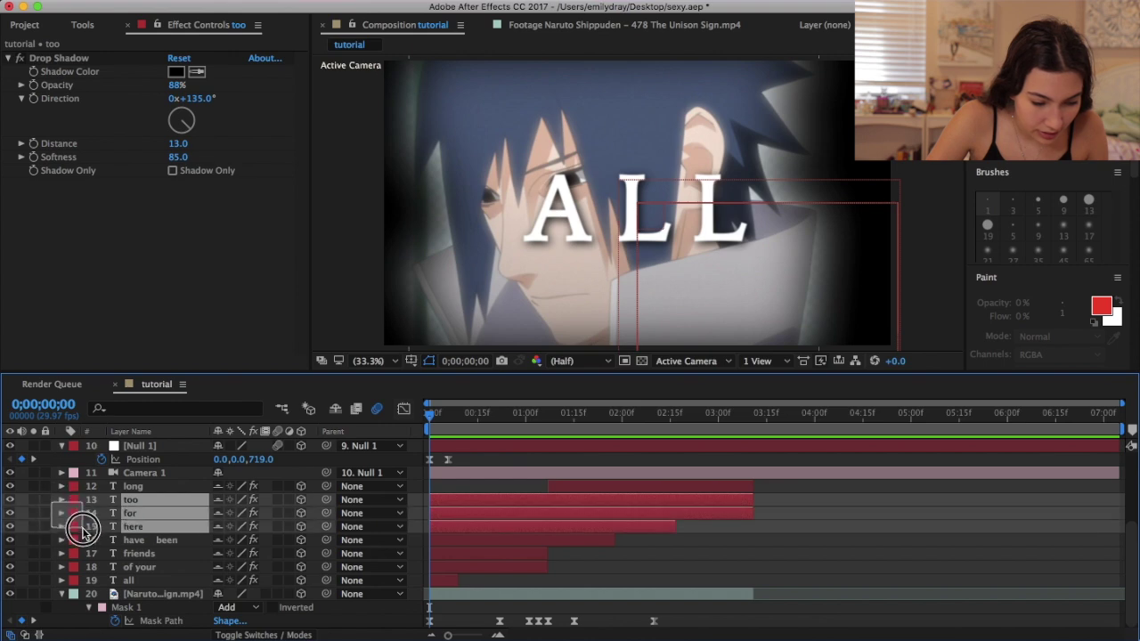
drag(505, 499, 530, 500)
key(space)
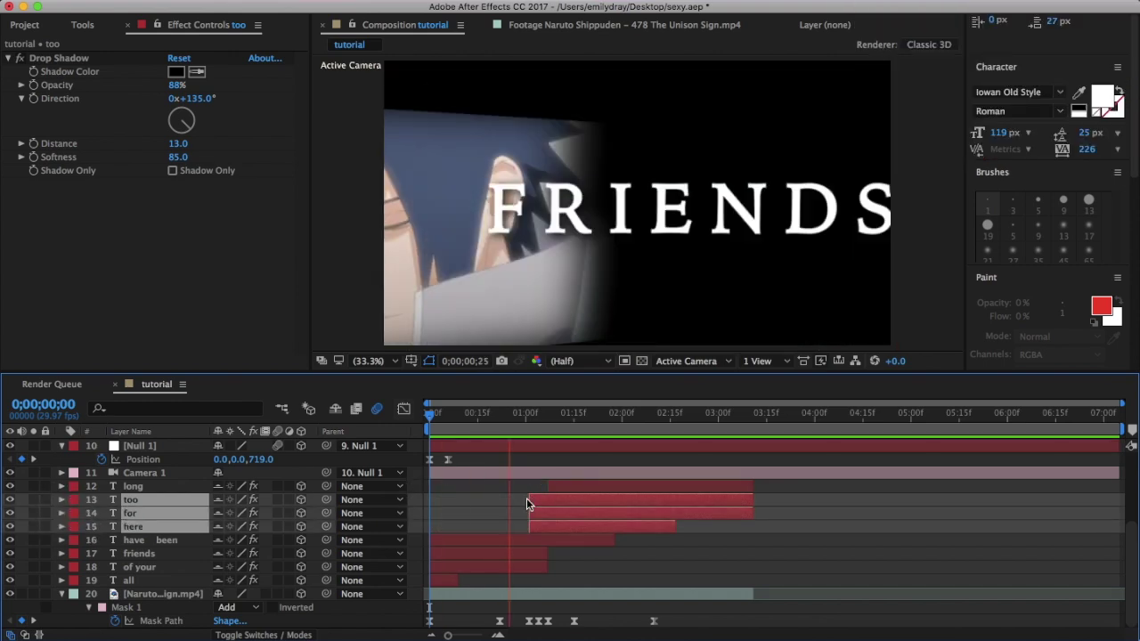
Step: Trim the layer starts to about 0;00;01;14 for "here", 0;00;01;16 for "too" and "for", and 0;00;02;14 for "long"
click(537, 418)
drag(536, 418, 580, 418)
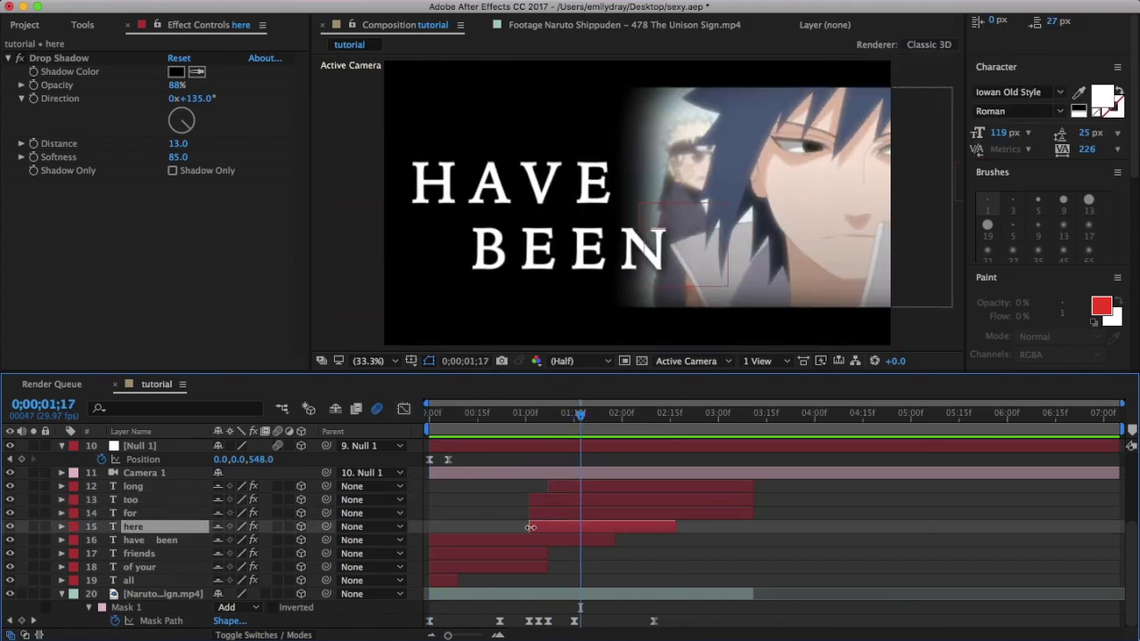
drag(529, 526, 570, 527)
drag(529, 513, 578, 513)
drag(547, 487, 580, 486)
drag(504, 428, 667, 419)
drag(580, 487, 667, 486)
click(445, 419)
key(space)
Step: Keyframe Camera 1's Z Rotation from 0;00;01;22 to about 180° at 0;00;02;09 and back to 0° at 0;00;02;25, shaping its ease in the Graph Editor
drag(446, 433, 673, 433)
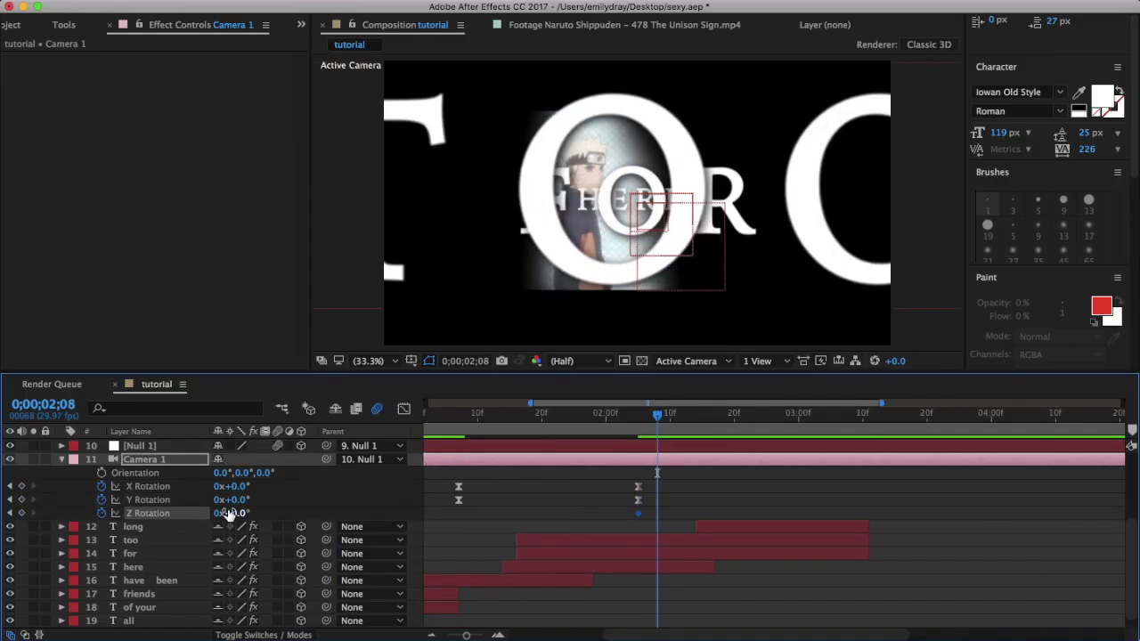
drag(229, 508, 656, 508)
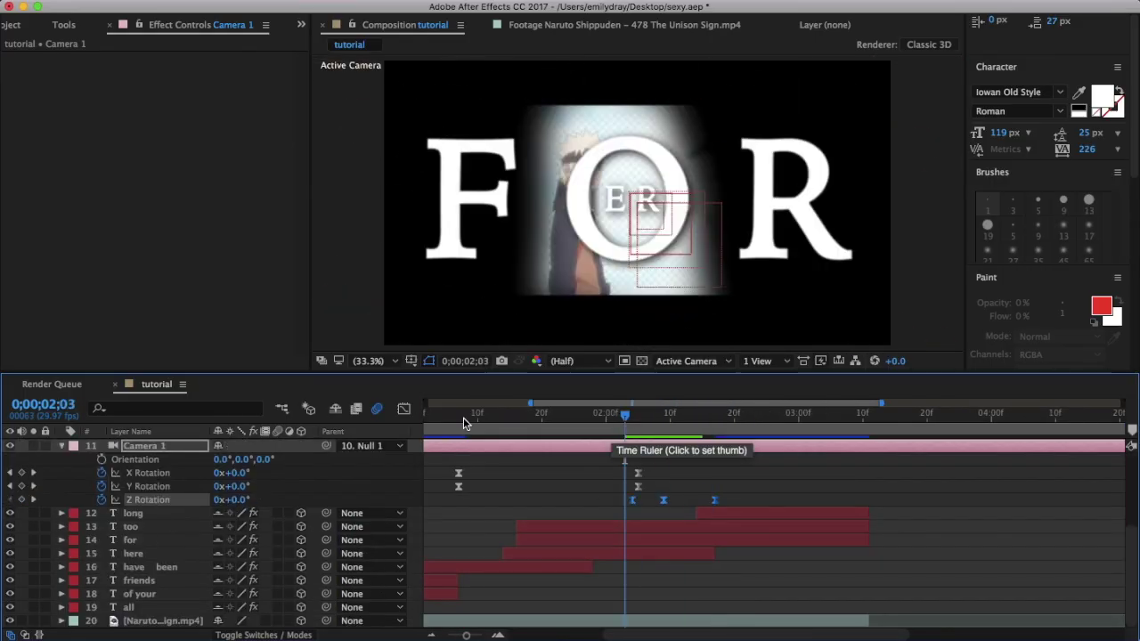
click(614, 504)
key(shift+F3)
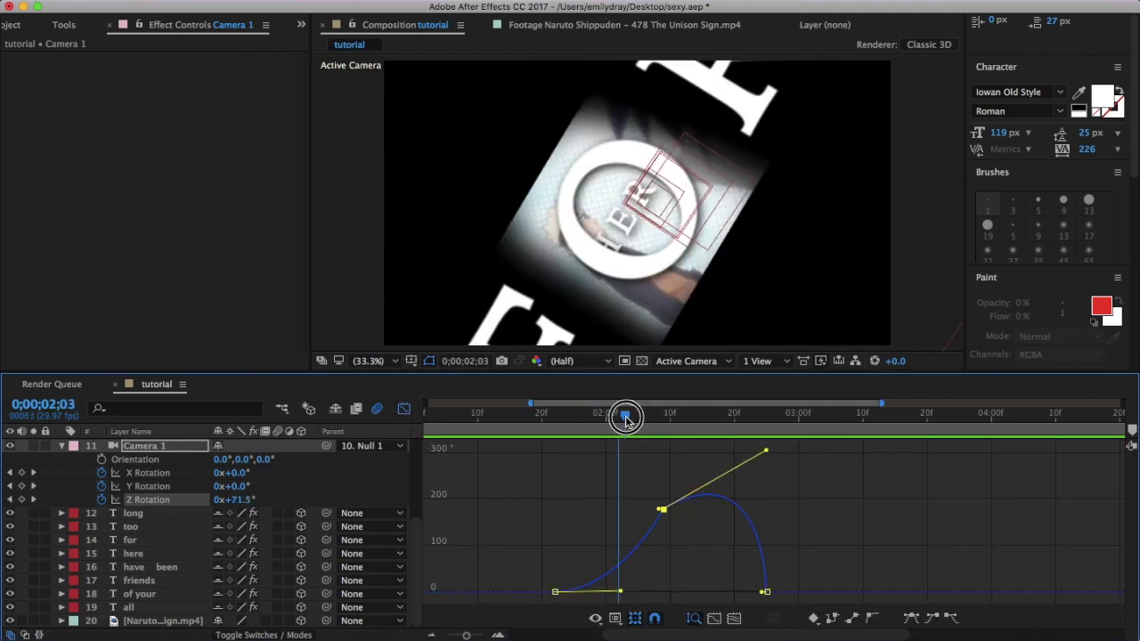
drag(624, 415, 736, 426)
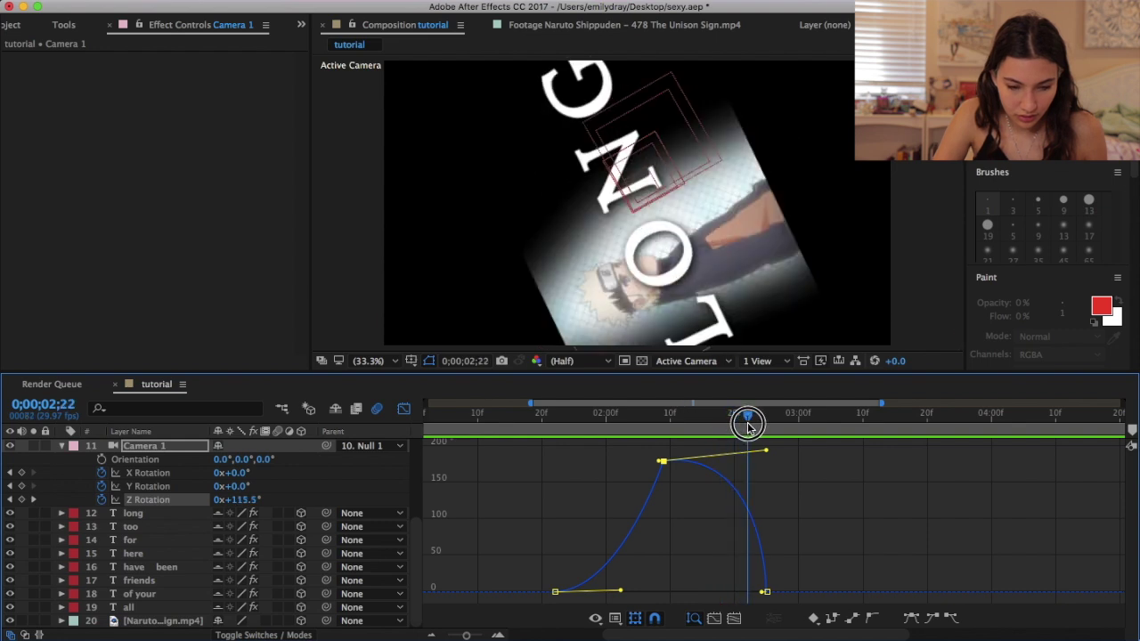
Step: Move Camera 1's last Z Rotation keyframe to about 0;00;02;19 and preview the spin
click(404, 409)
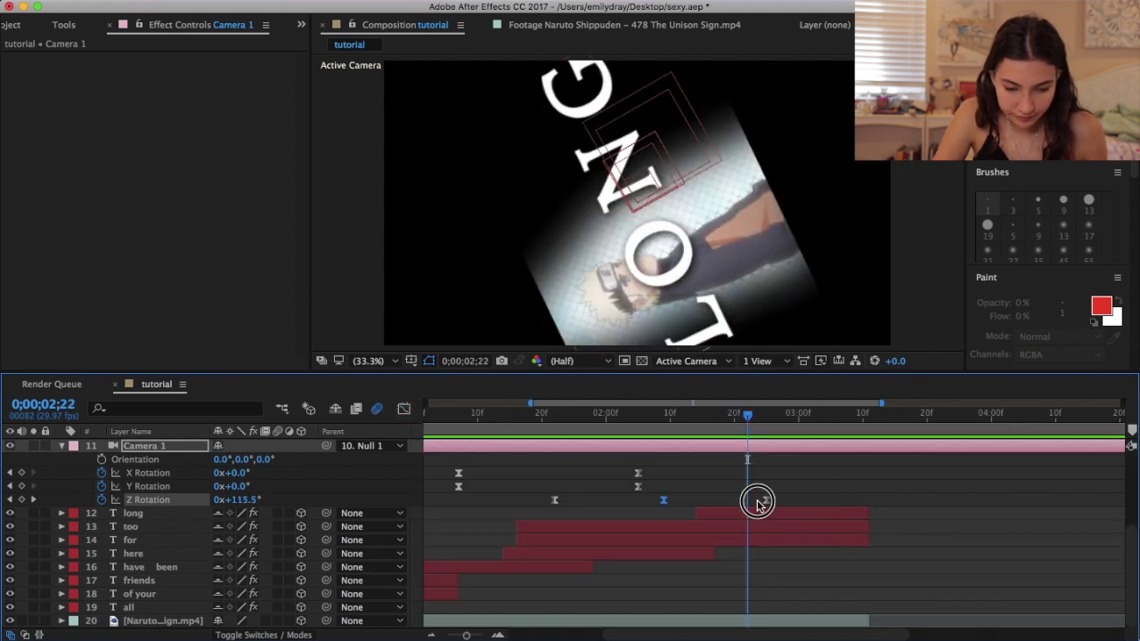
drag(757, 504, 725, 501)
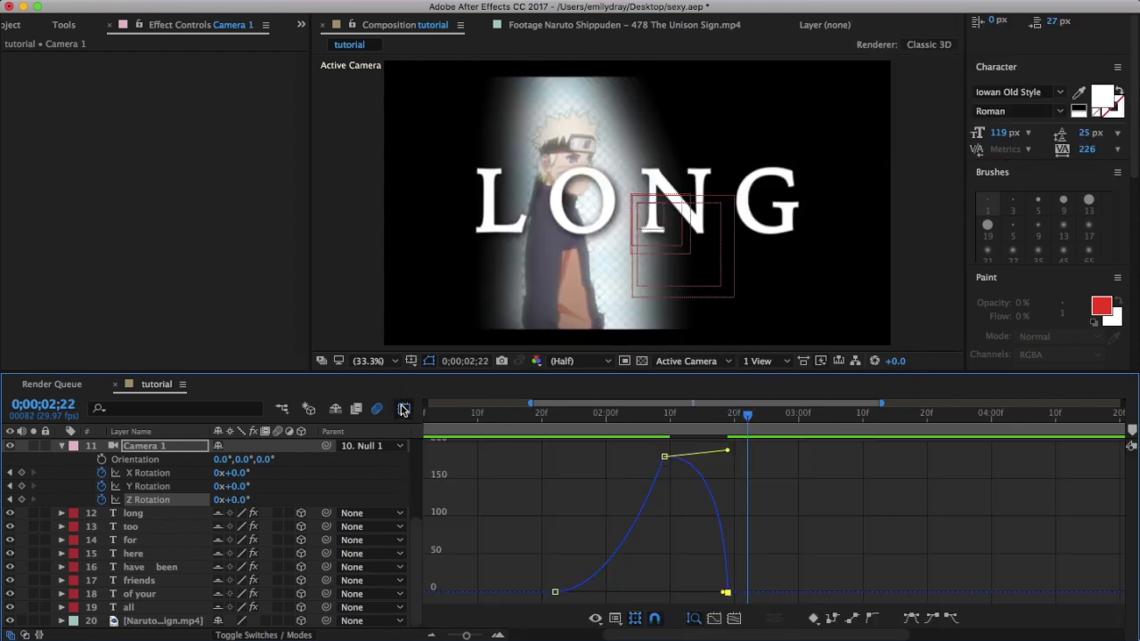
click(490, 419)
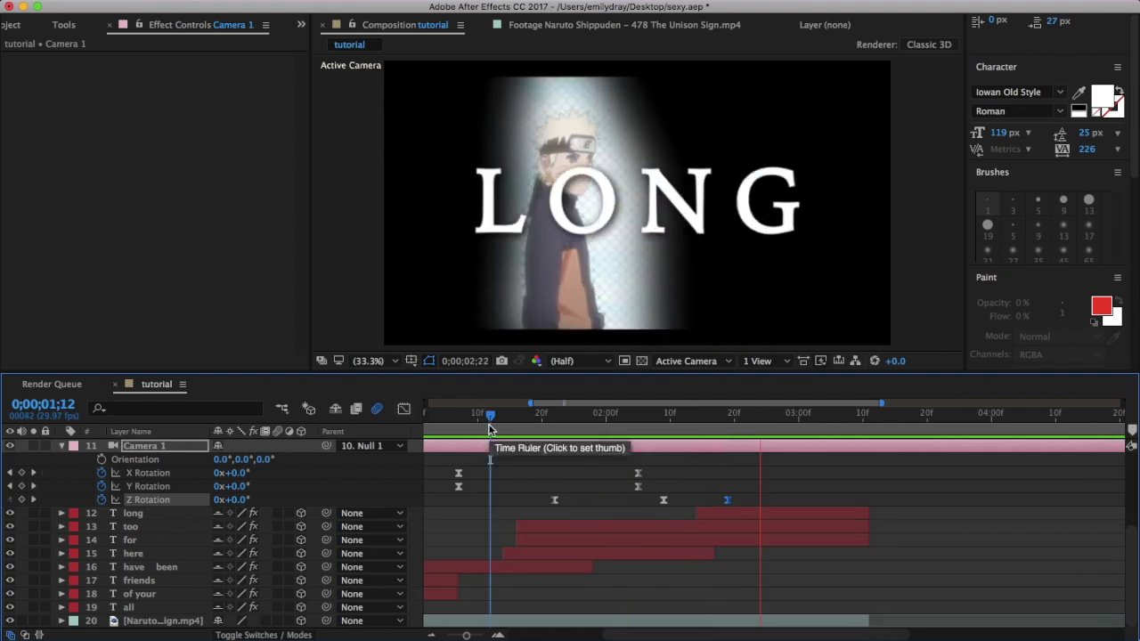
drag(491, 425, 664, 418)
Step: Smooth the end of Camera 1's Z Rotation curve in the Graph Editor and scrub through the spin
click(130, 527)
key(r)
click(240, 567)
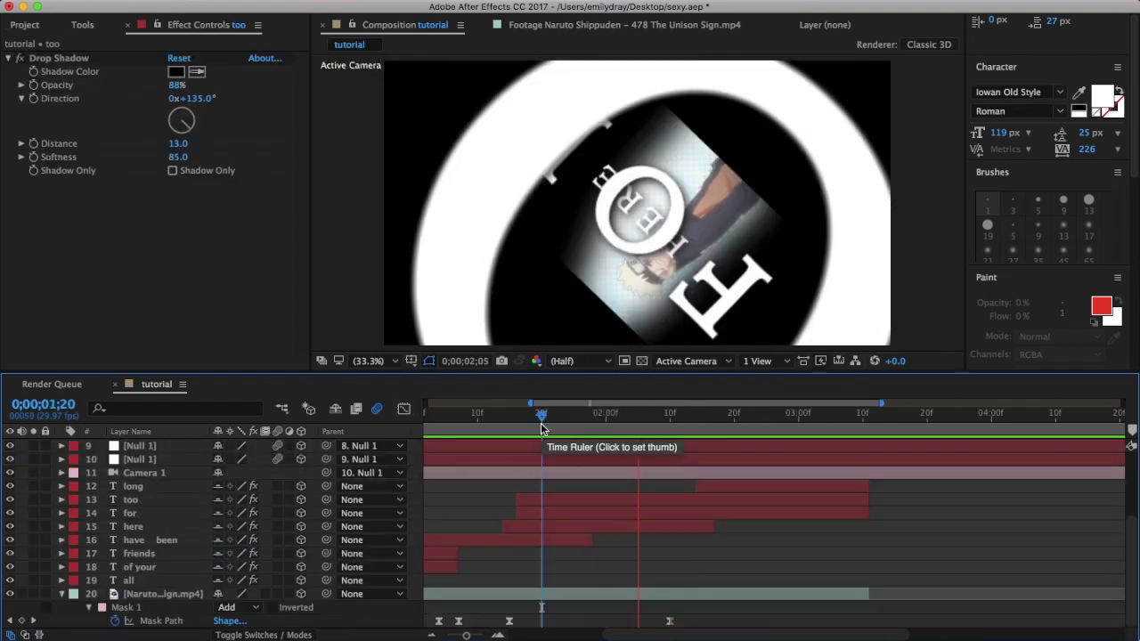
drag(540, 419, 731, 419)
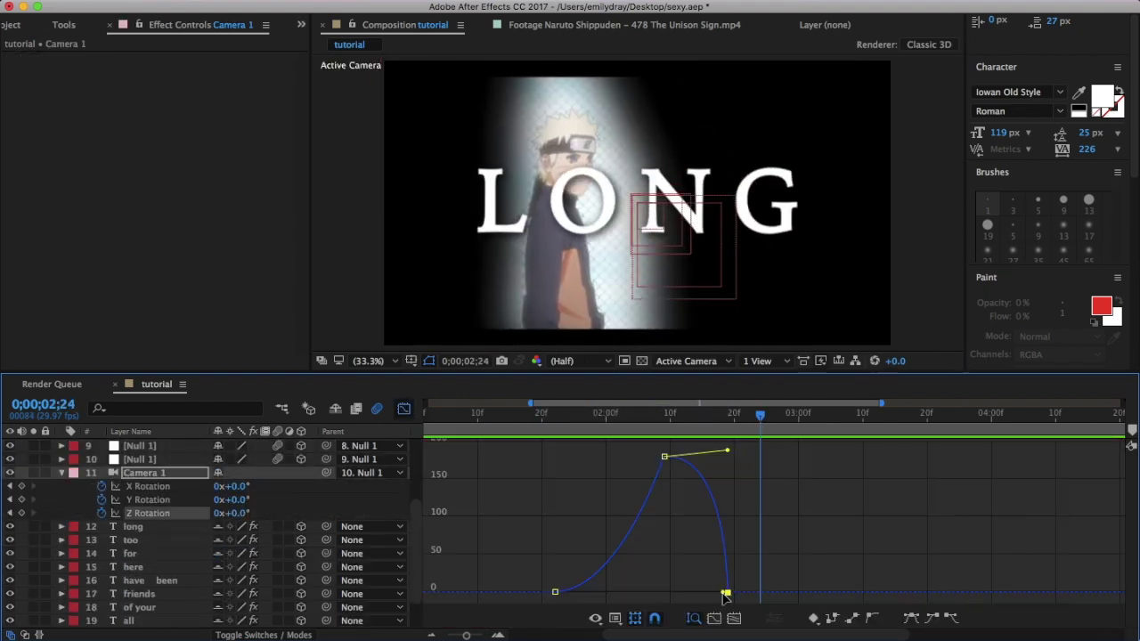
click(626, 431)
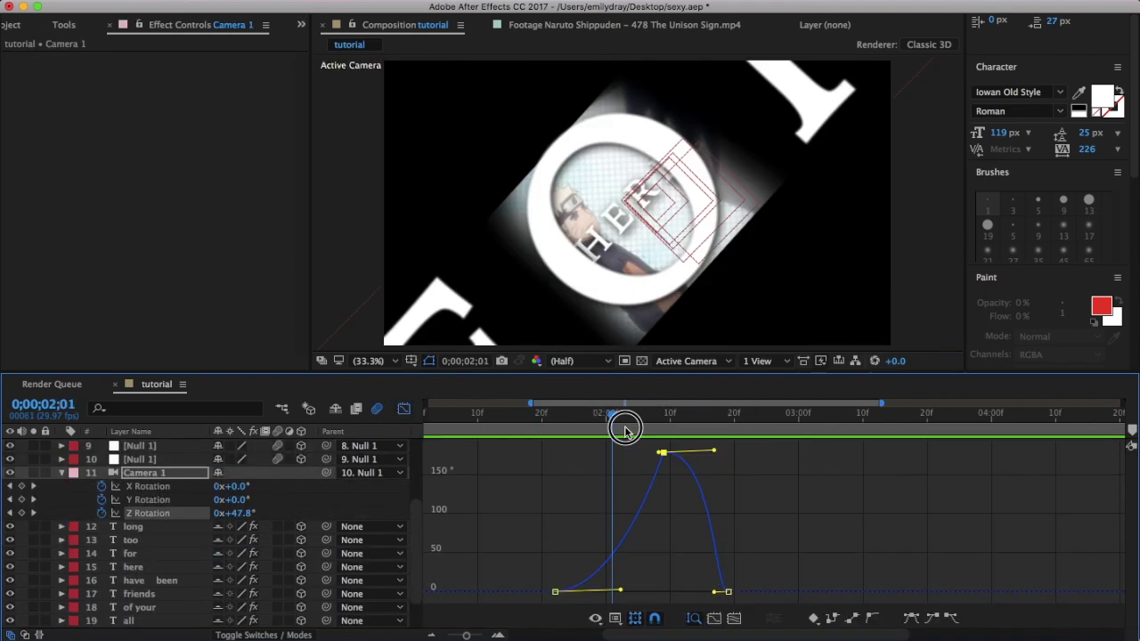
drag(626, 431, 669, 432)
Step: Keyframe 180° Z Rotations on the top two nulls, ending at 0;00;02;22 on the upper one and 0;00;02;17 on the other, and preview
click(616, 618)
click(663, 435)
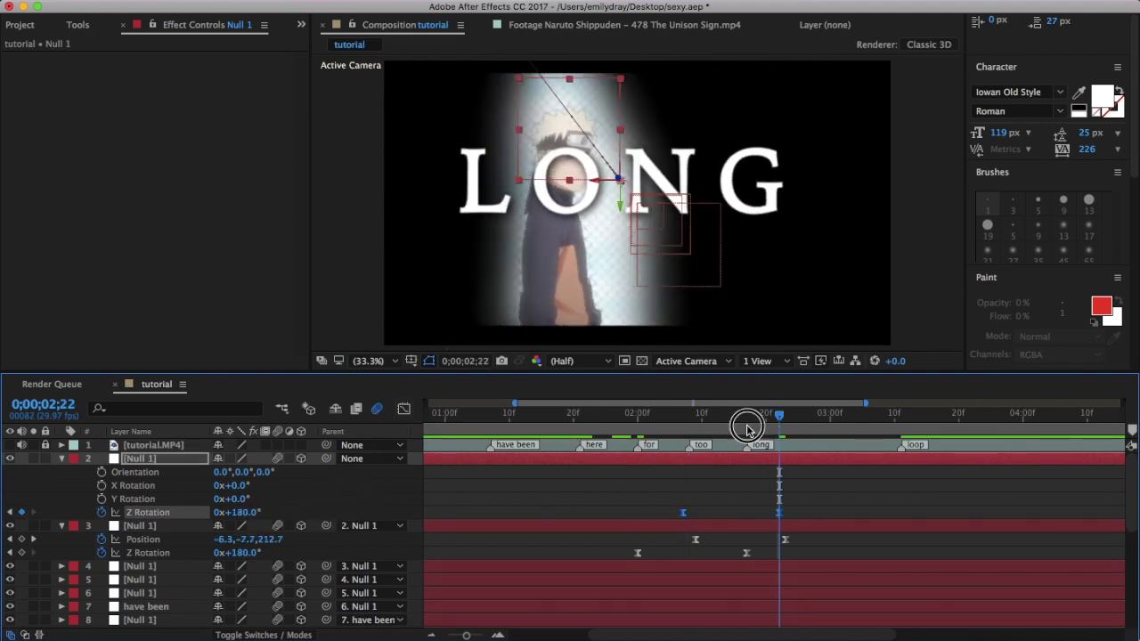
drag(747, 430, 703, 445)
drag(633, 427, 715, 427)
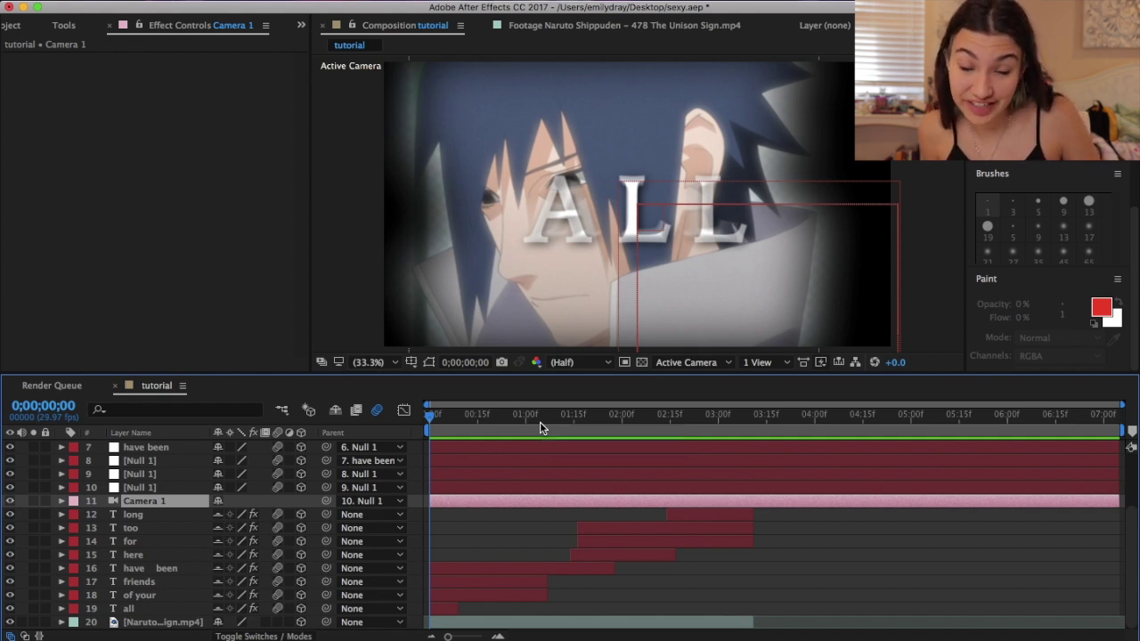
key(space)
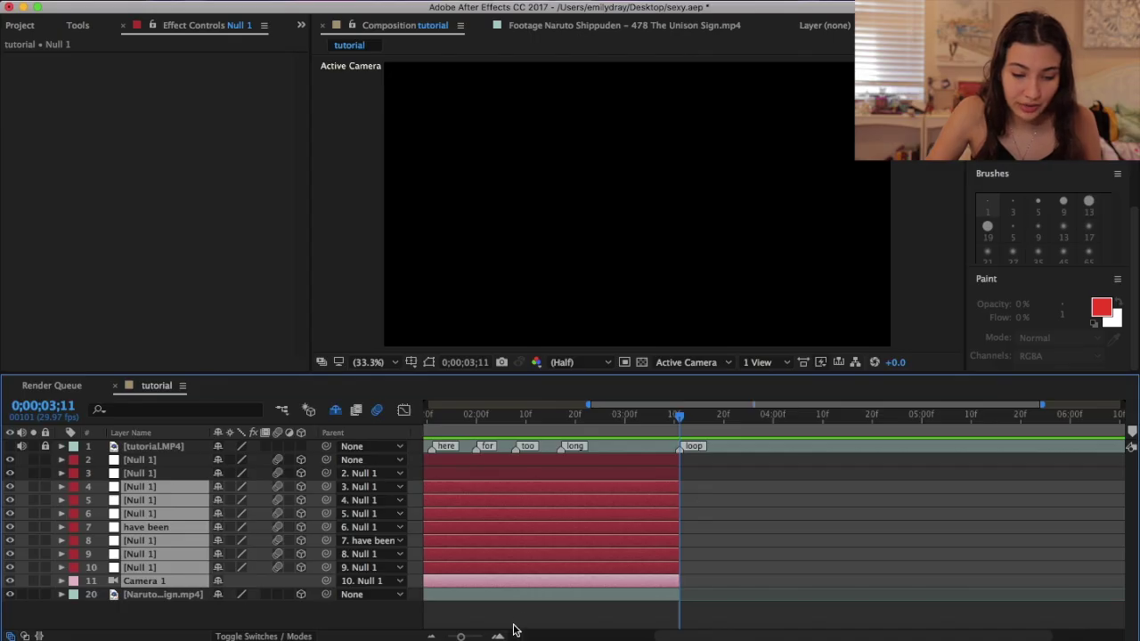
Step: Duplicate all nulls, the camera, the text and the Naruto clip, and start the copies at the "loop" marker at 0;00;03;11
click(513, 624)
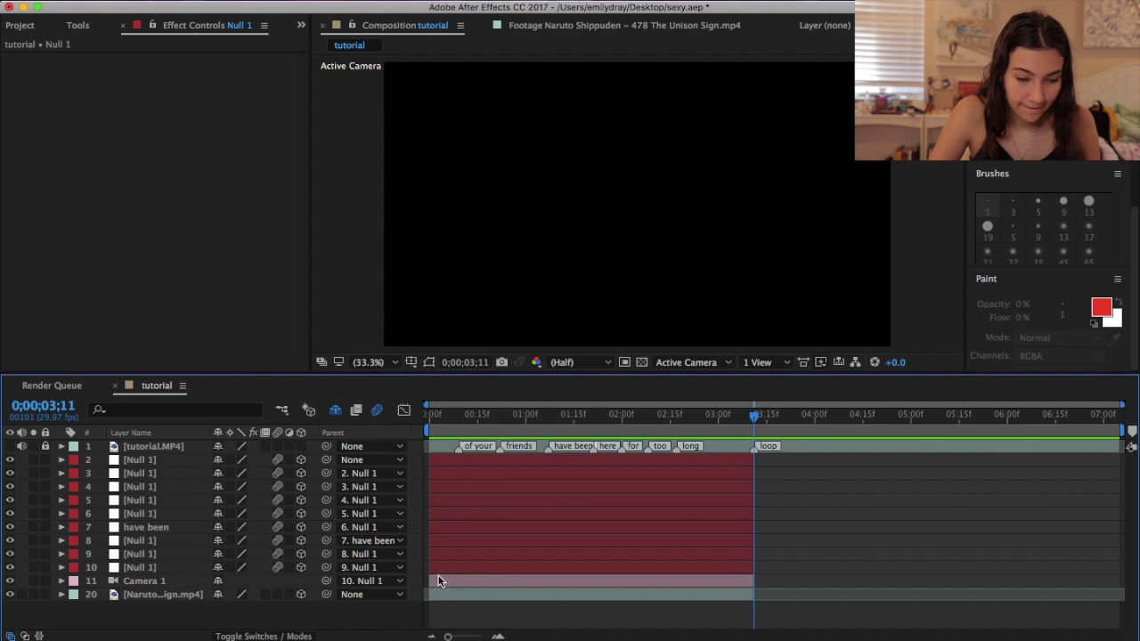
click(335, 409)
scroll(564, 565, down, 3)
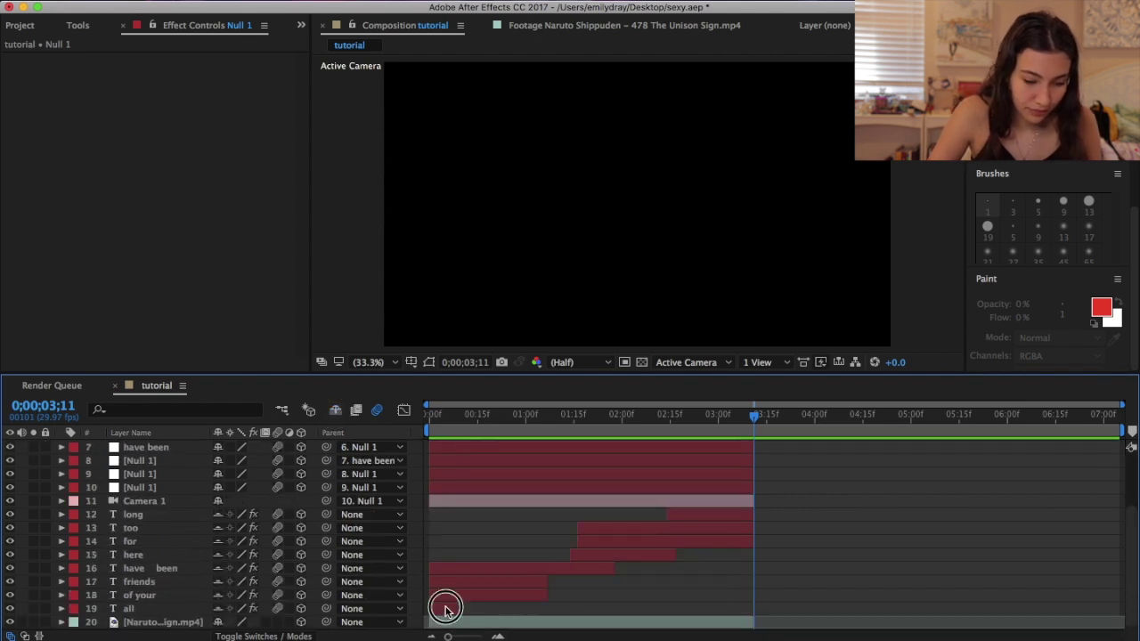
click(445, 609)
click(148, 621)
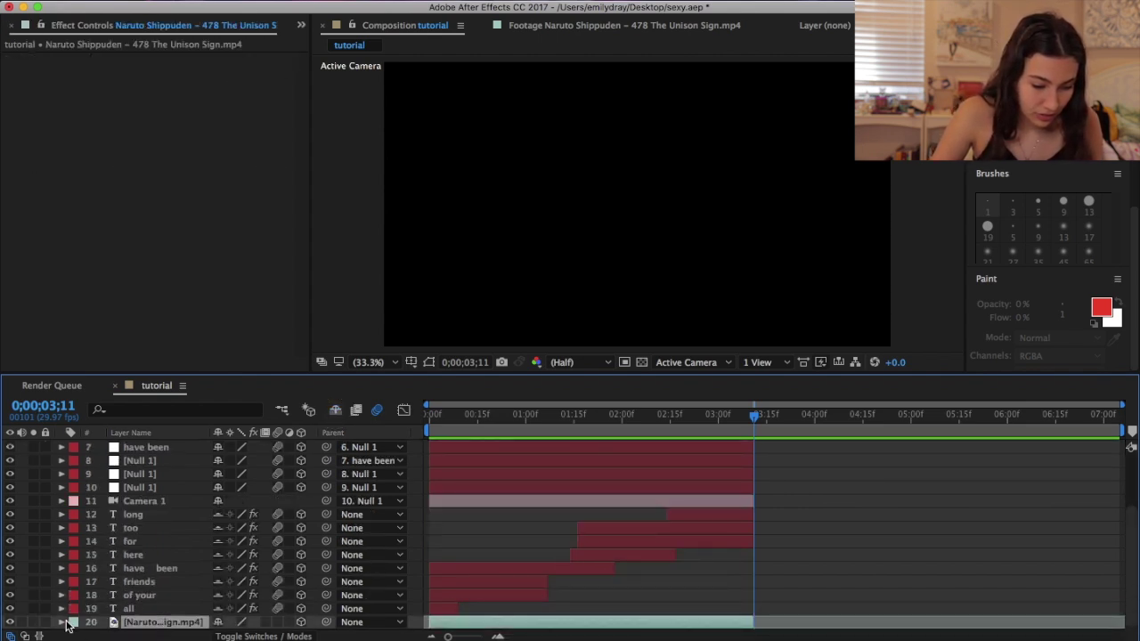
drag(52, 624, 430, 445)
key(super+d)
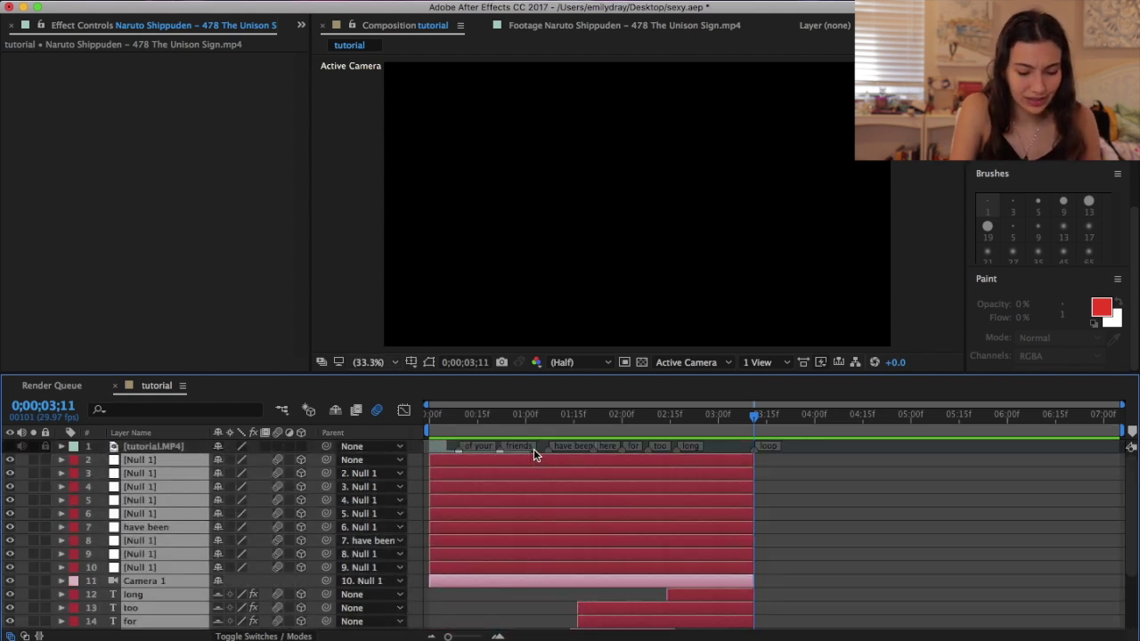
scroll(793, 461, down, 8)
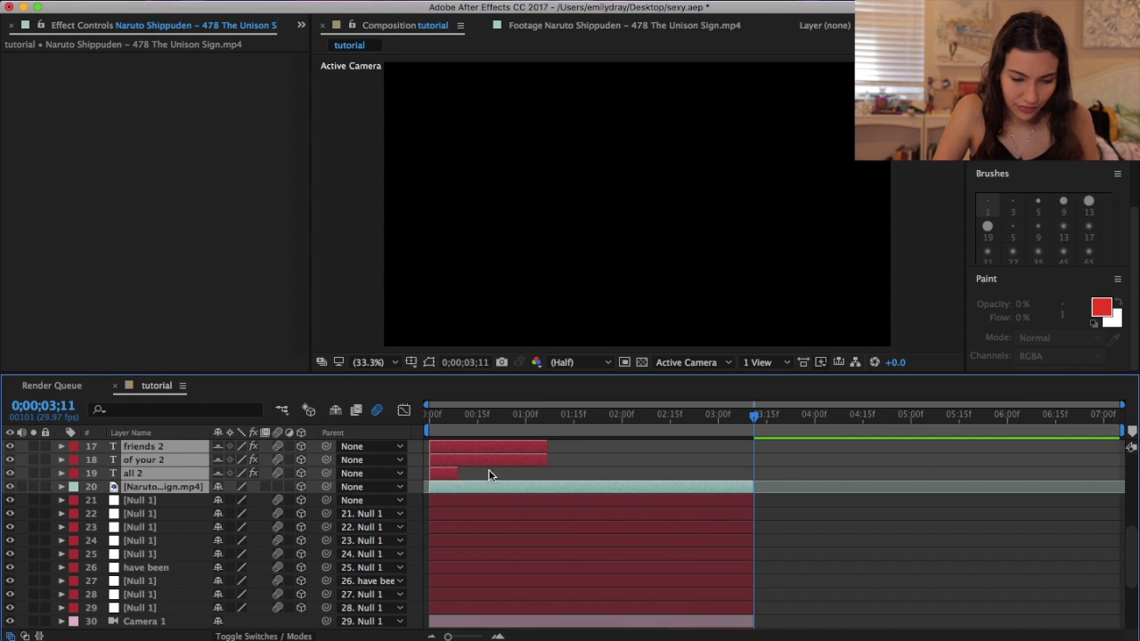
drag(476, 460, 802, 465)
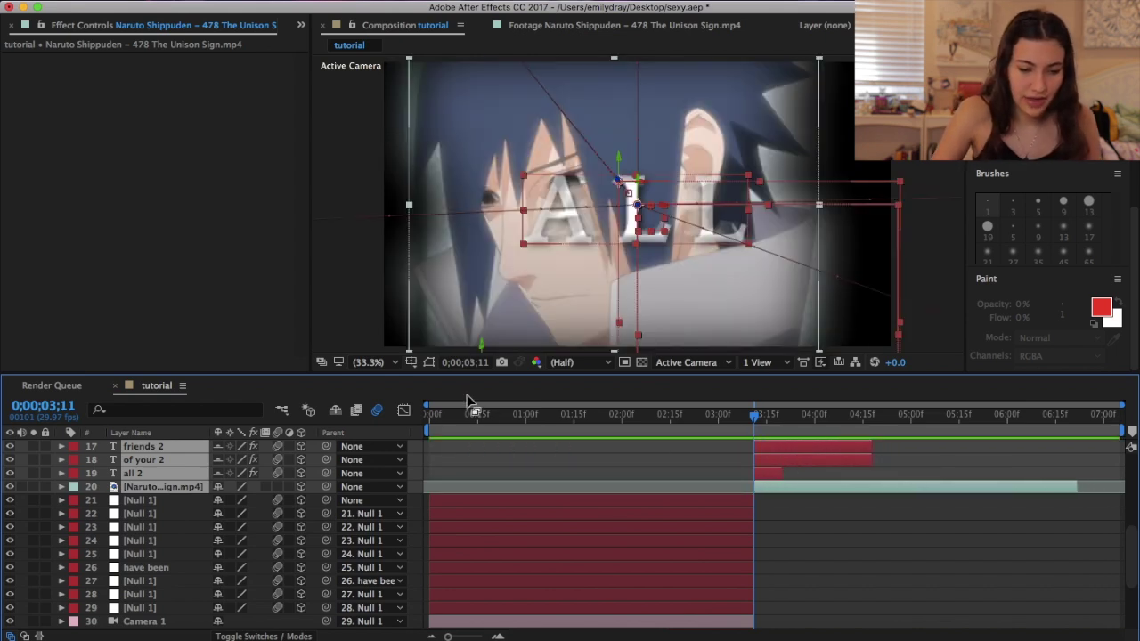
Step: Preview the animation and check the duplicated layers just past the "loop" marker
drag(439, 421, 412, 419)
key(space)
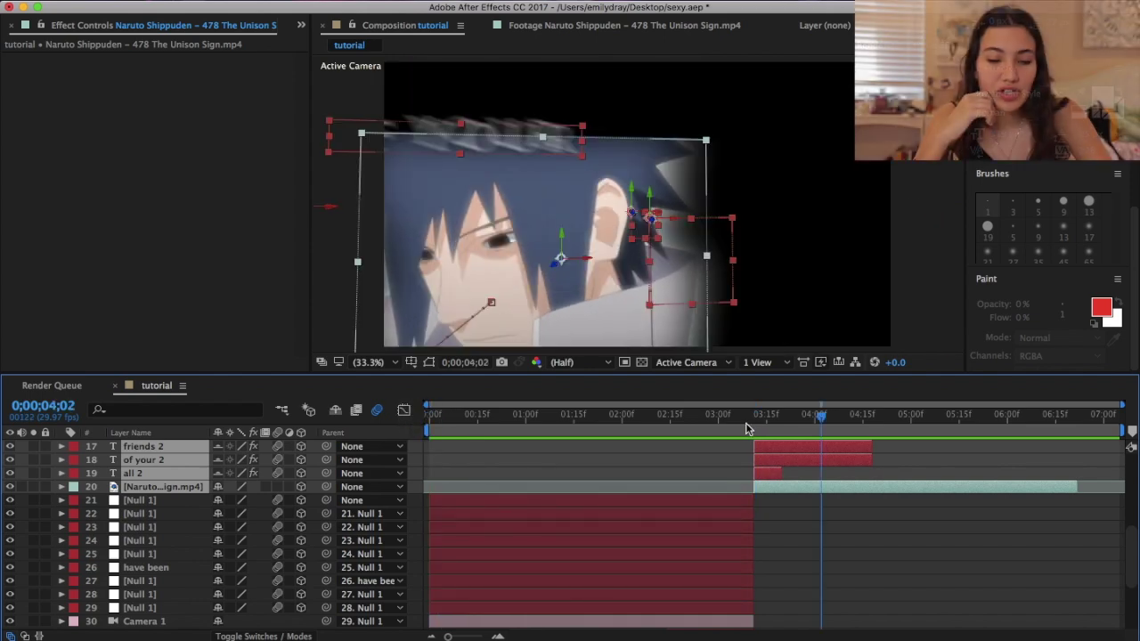
click(937, 533)
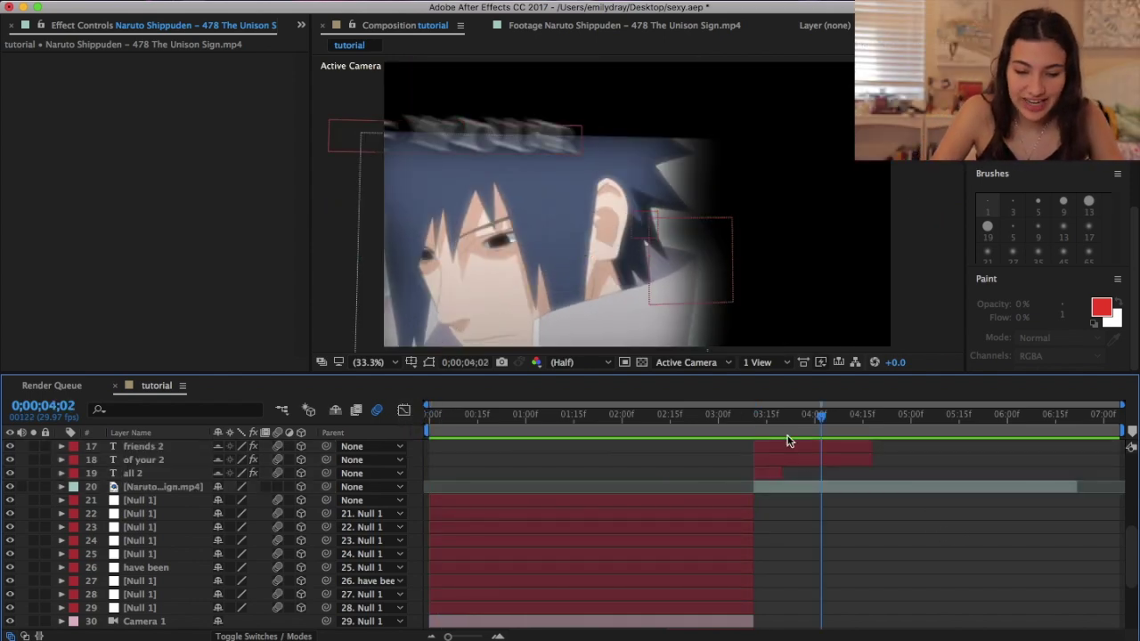
scroll(789, 437, up, 5)
click(781, 426)
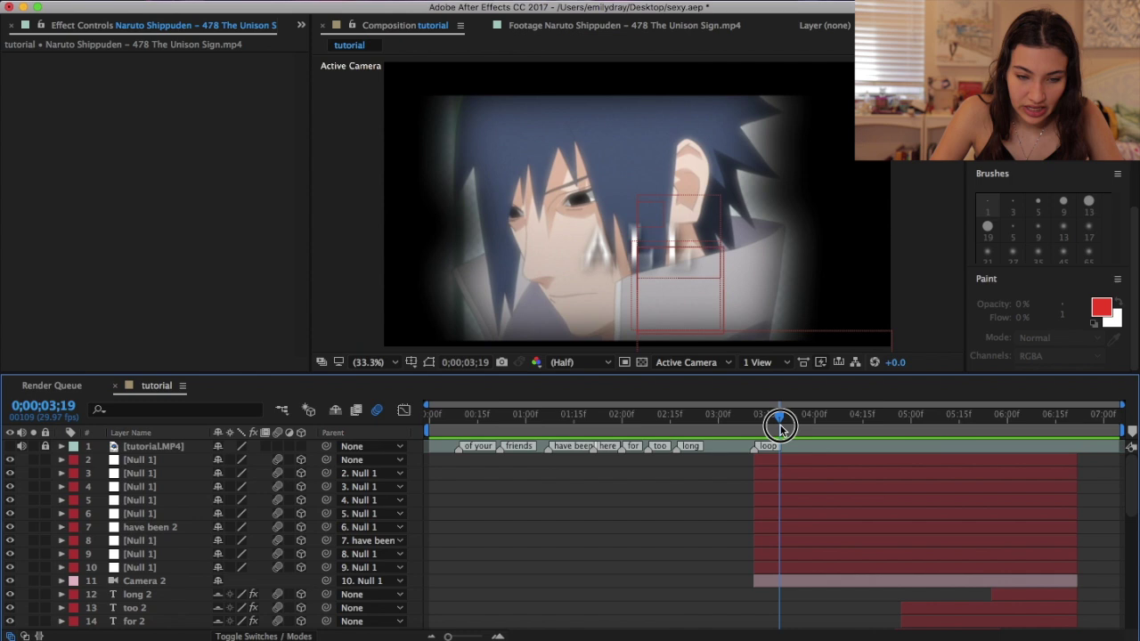
click(855, 432)
Step: Pre-compose the ink blot 2.mp4 layer and the Naruto clip below it as Pre-comp 1, opening the new composition
scroll(844, 514, down, 5)
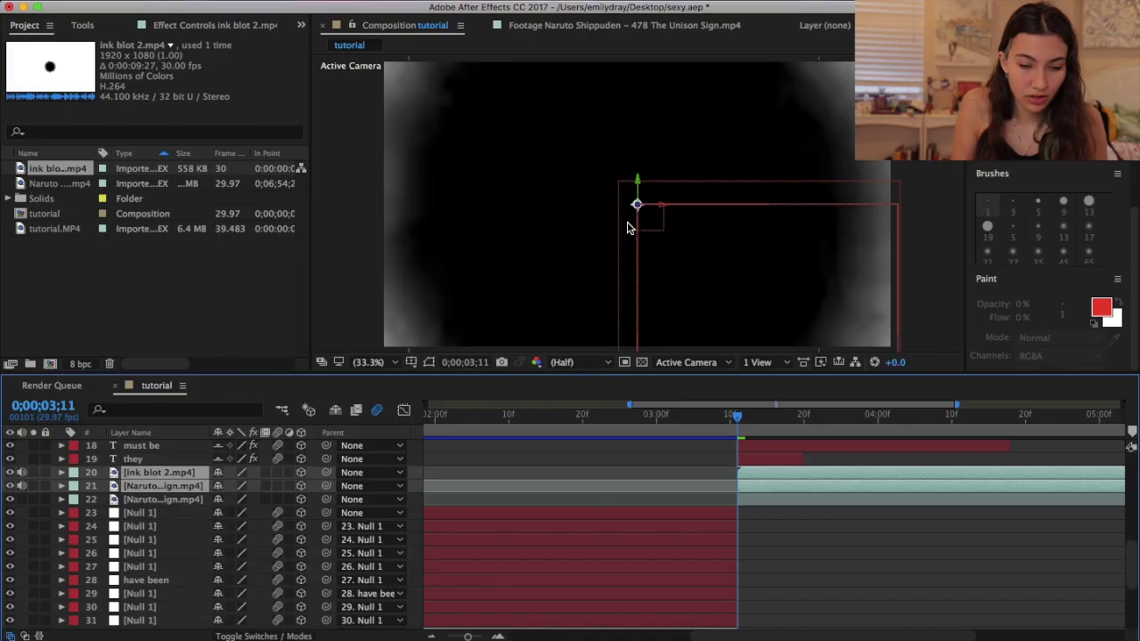
key(super+shift+c)
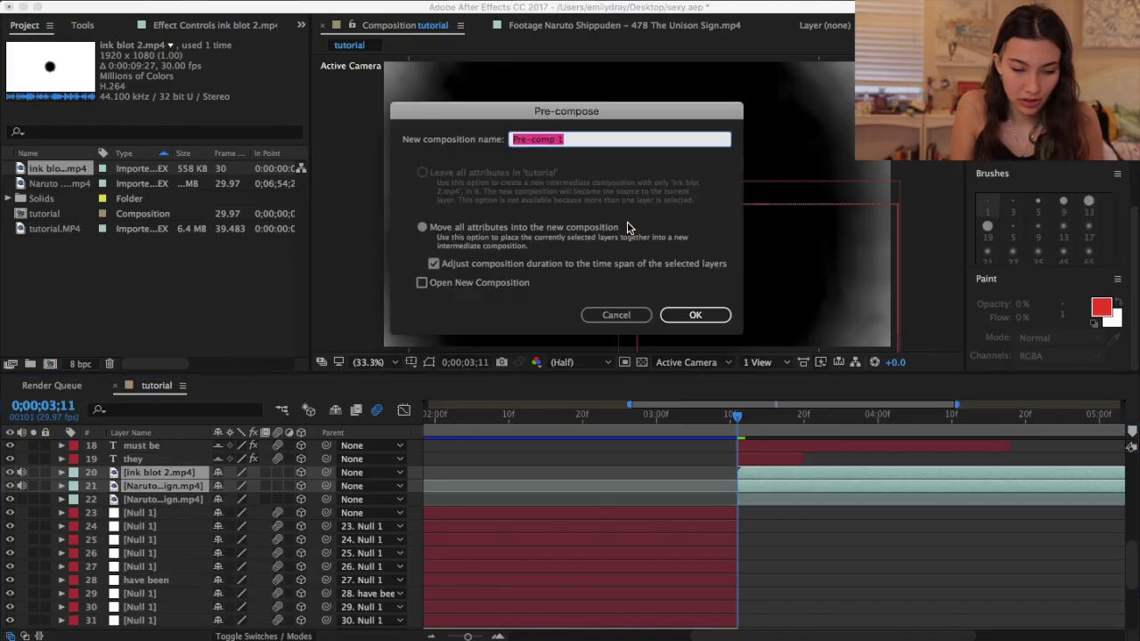
click(485, 282)
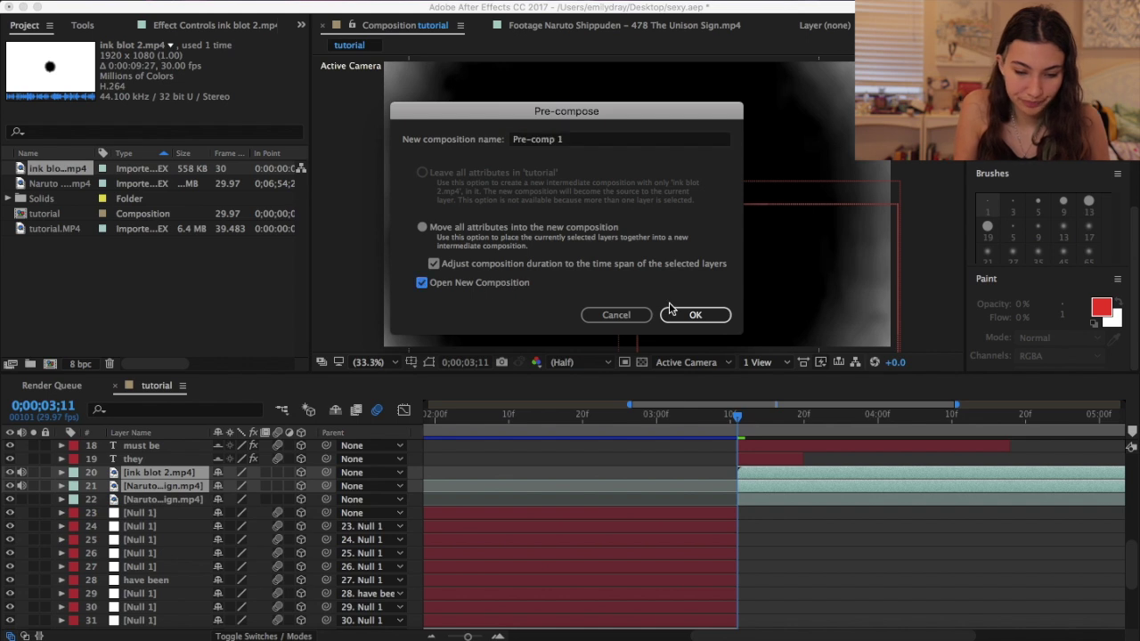
click(693, 315)
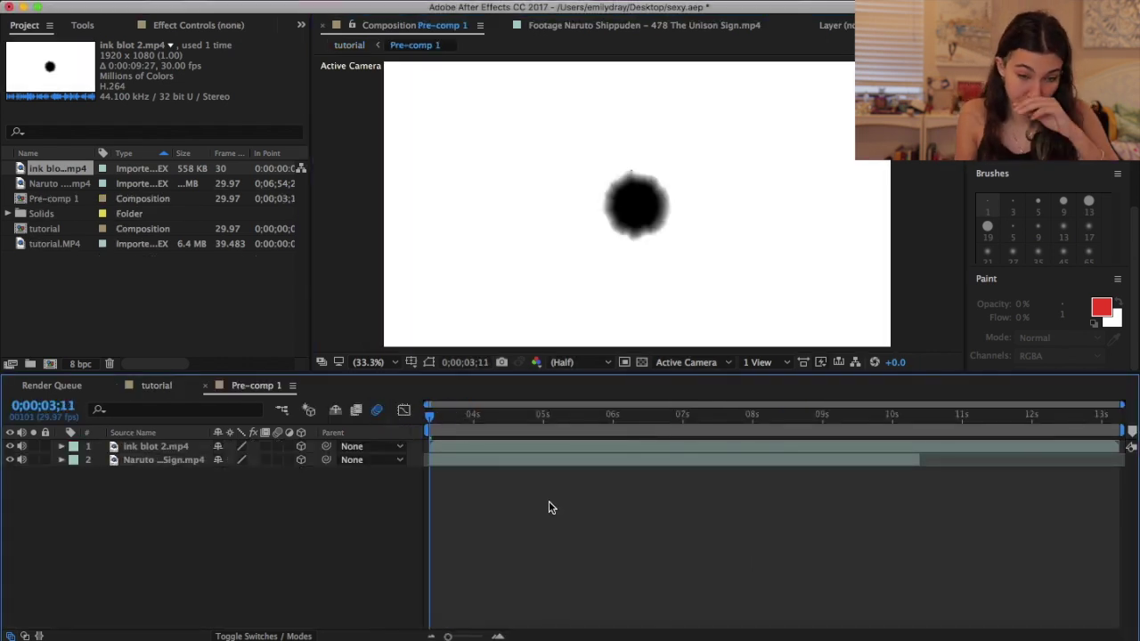
Step: Enable time remapping on the ink blot 2.mp4 layer and add a Time Remap keyframe of 0:00:09:27 at 0;00;12;27
click(440, 442)
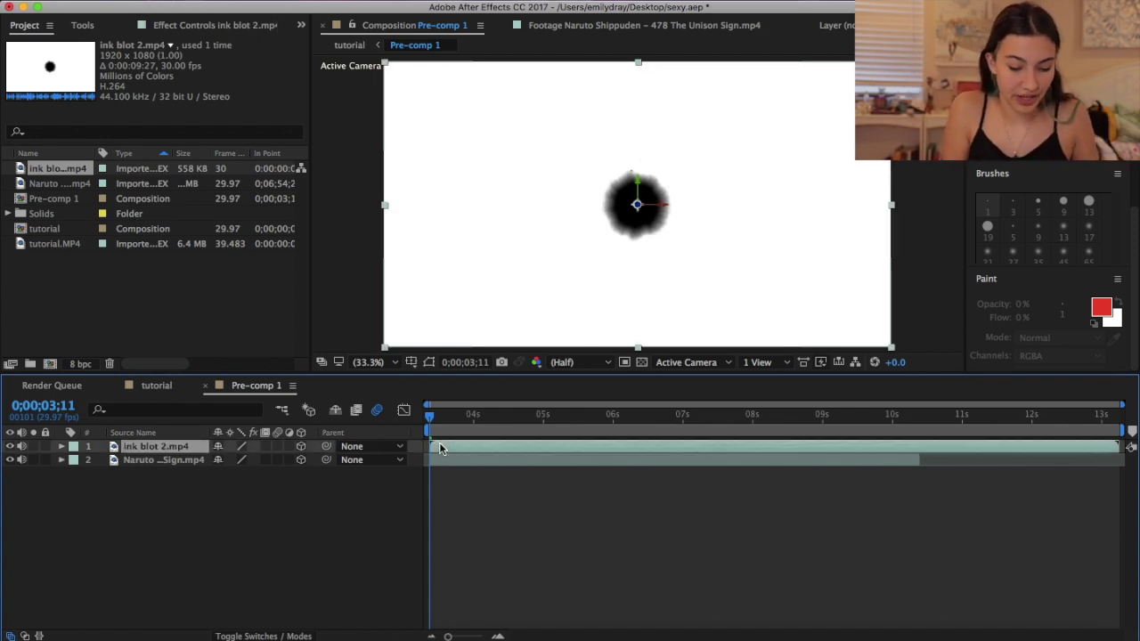
key(super+alt+t)
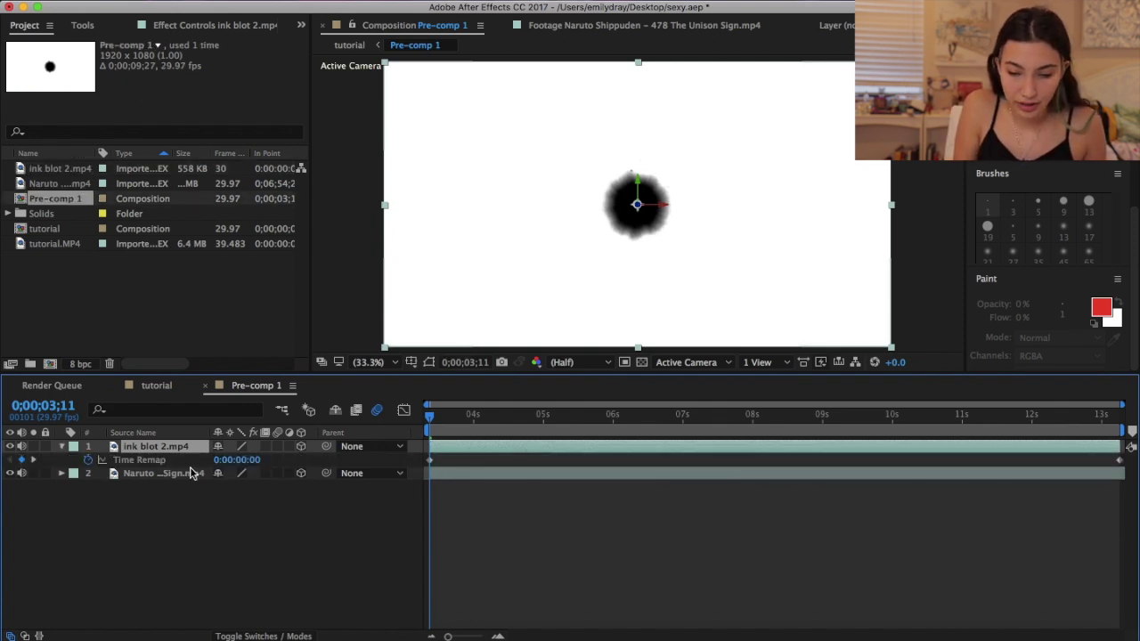
click(1094, 419)
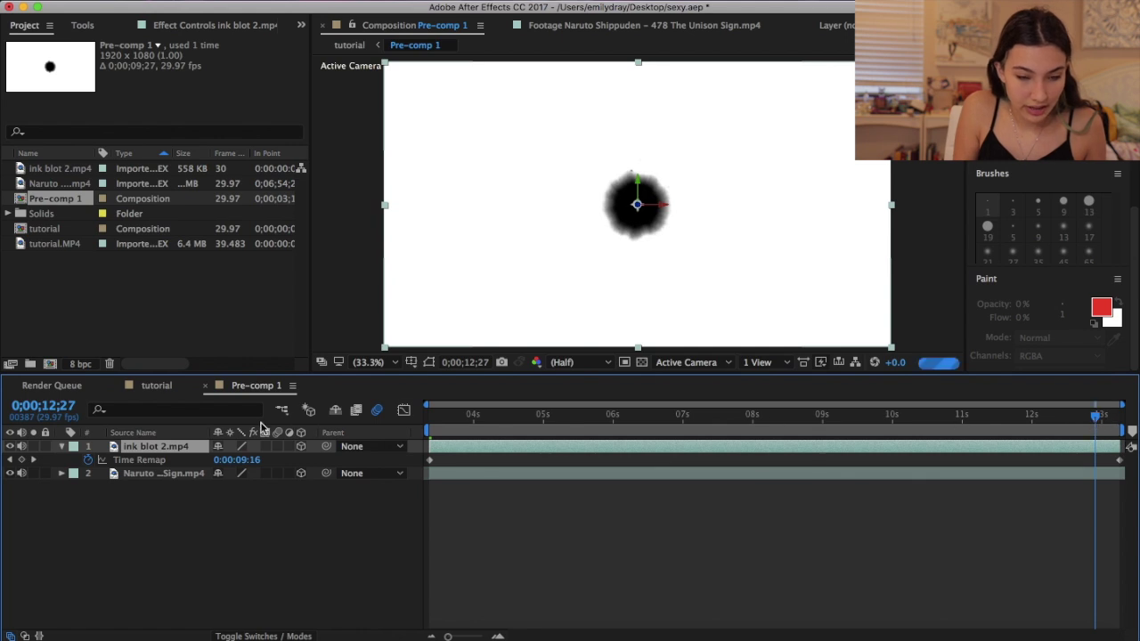
mouse_move(244, 472)
mouse_down()
mouse_move(241, 463)
mouse_move(547, 454)
mouse_move(758, 472)
mouse_up()
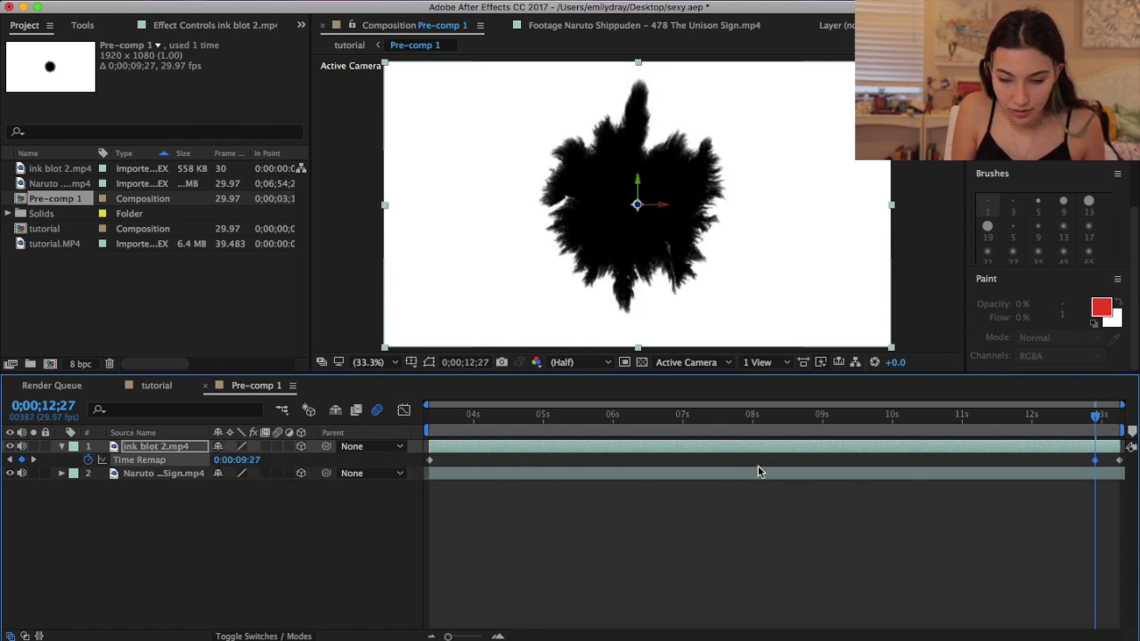
Step: Move the 0:00:09:27 Time Remap keyframe to the end of the ink blot layer and Easy Ease both the start and end keyframes
click(1097, 461)
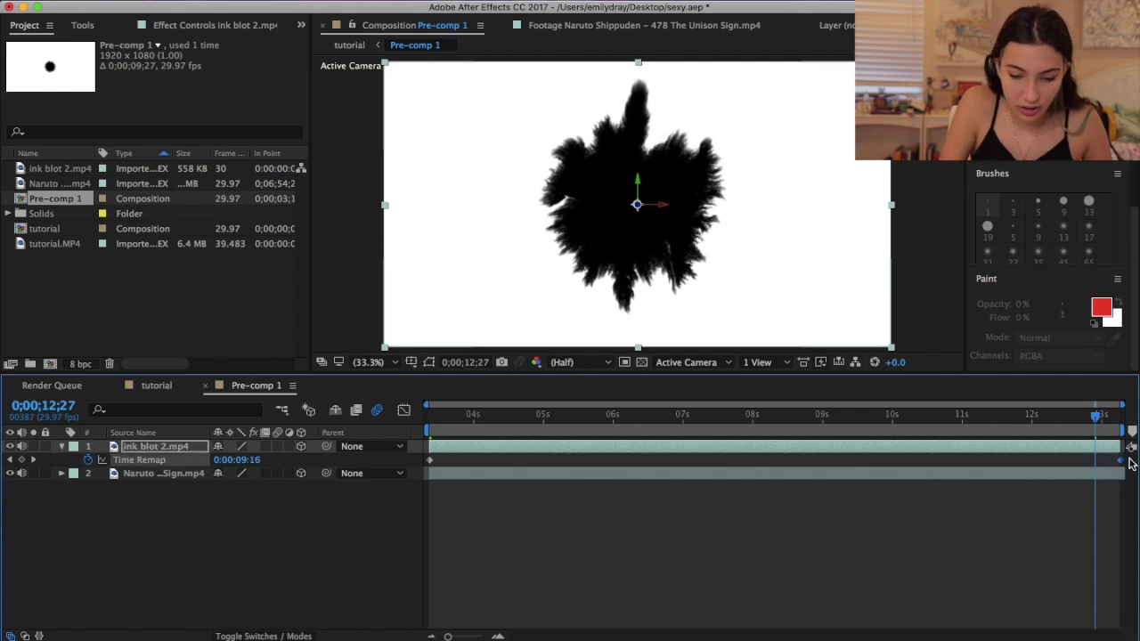
click(1119, 462)
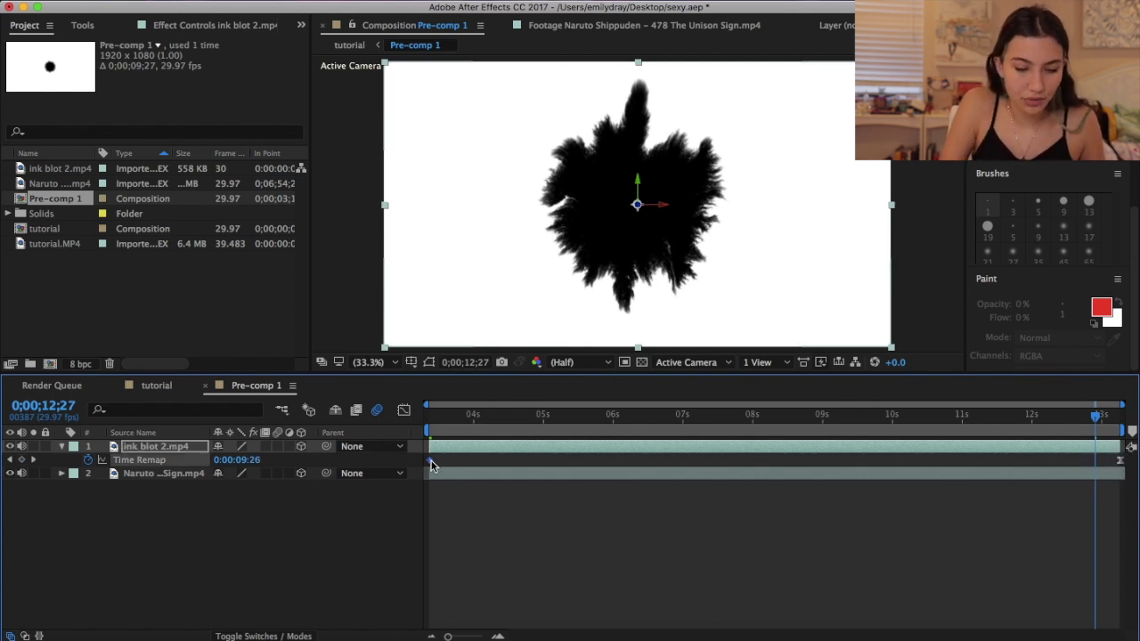
click(431, 419)
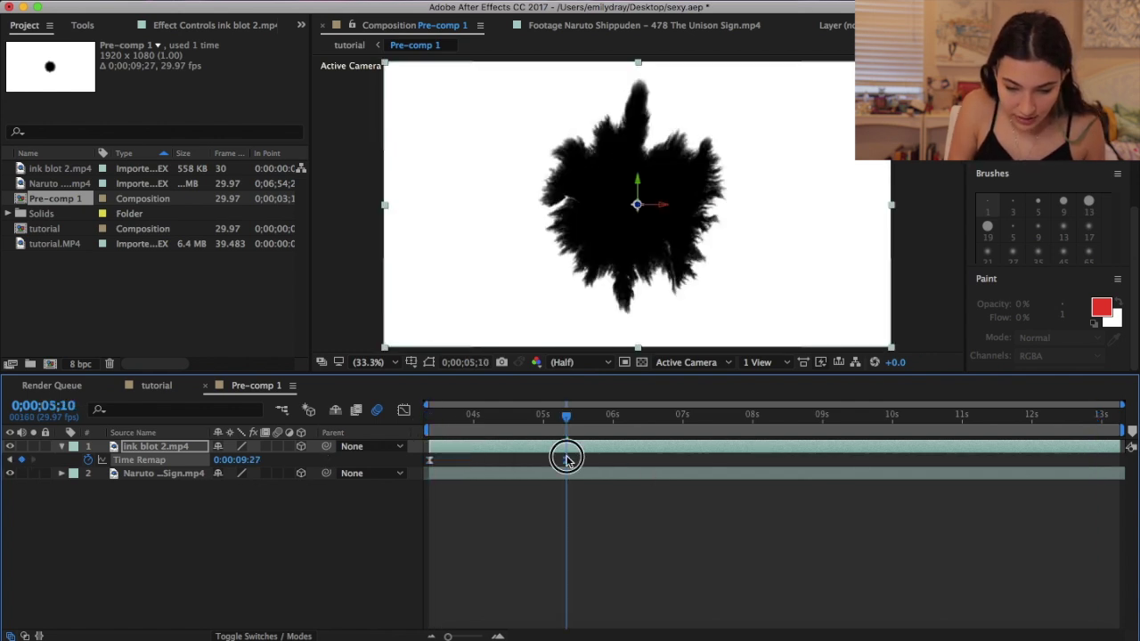
mouse_move(1131, 451)
mouse_down()
mouse_move(1099, 458)
mouse_move(1116, 460)
mouse_up()
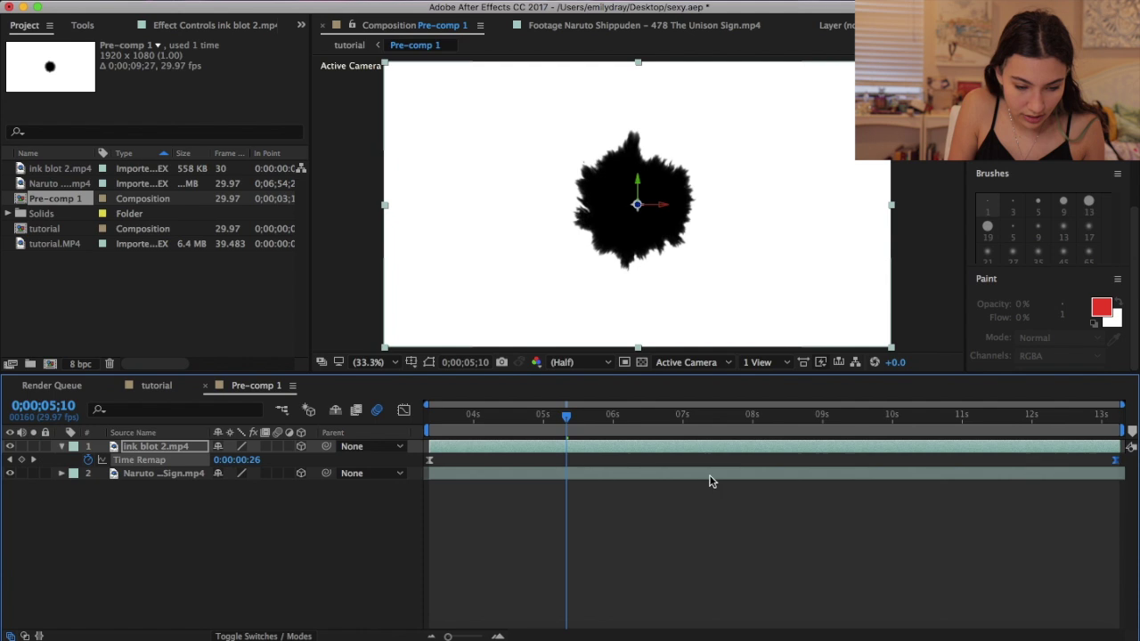
click(398, 420)
drag(547, 593, 437, 577)
key(super+z)
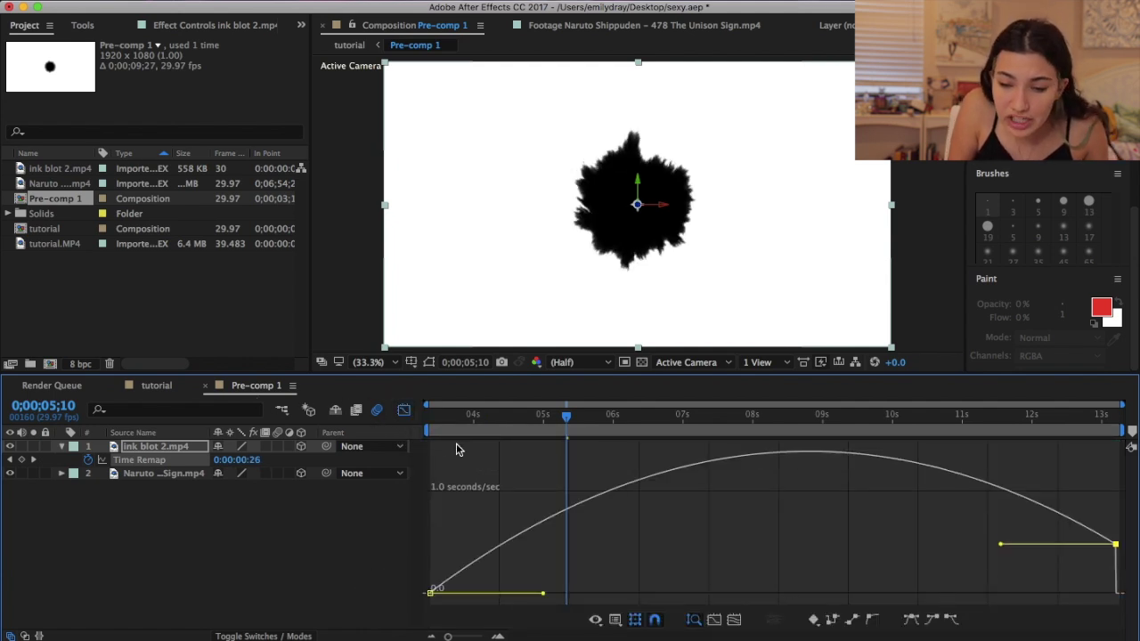
click(406, 412)
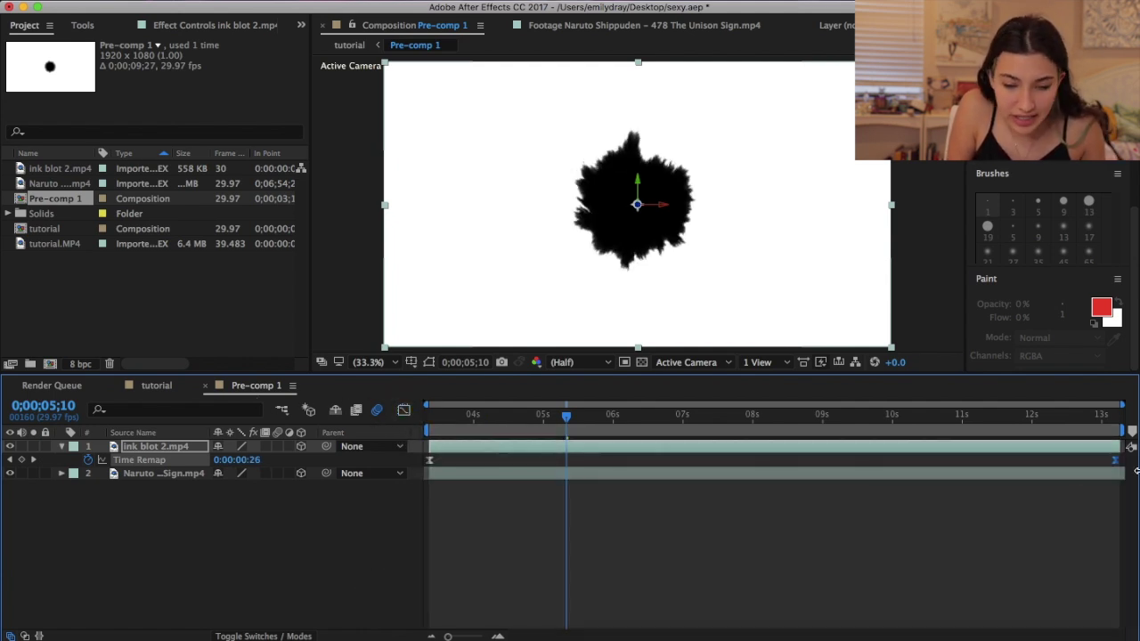
Step: Reshape the ink blot's Time Remap speed graph so it bursts fast at the start, decelerates gradually and reaches zero speed at the end
click(405, 410)
drag(1119, 545, 1120, 593)
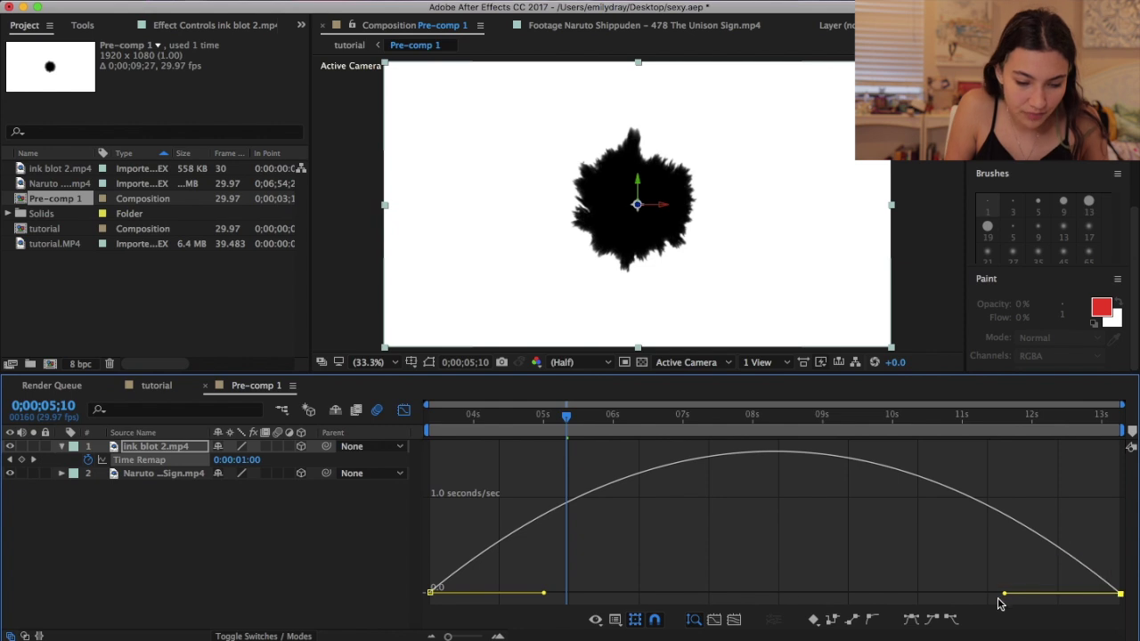
drag(467, 593, 429, 593)
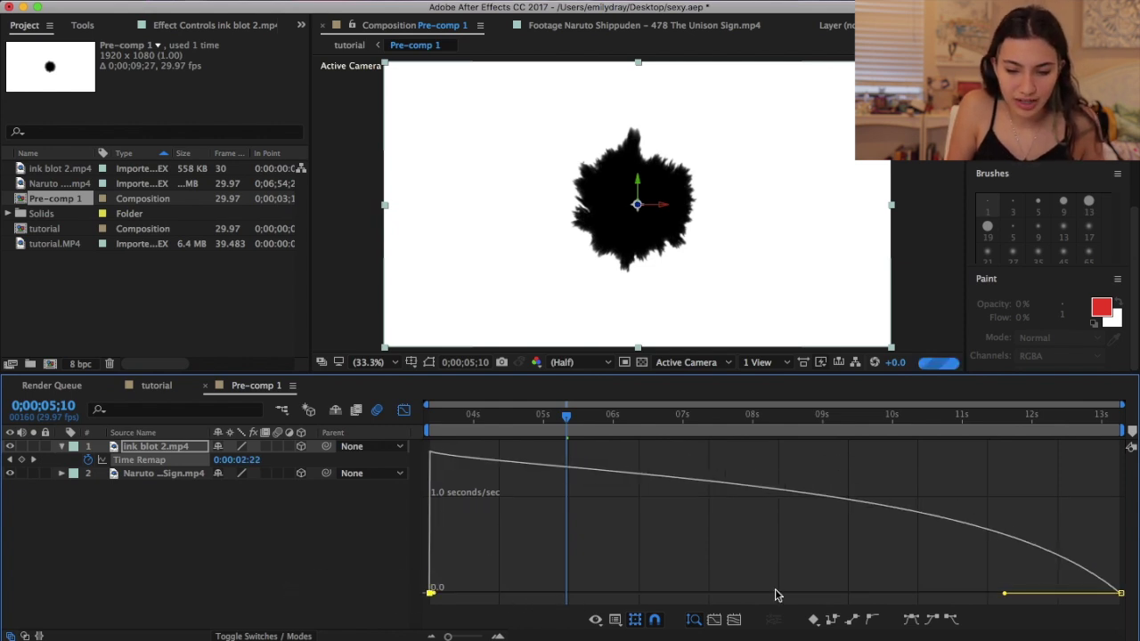
drag(1004, 592, 777, 594)
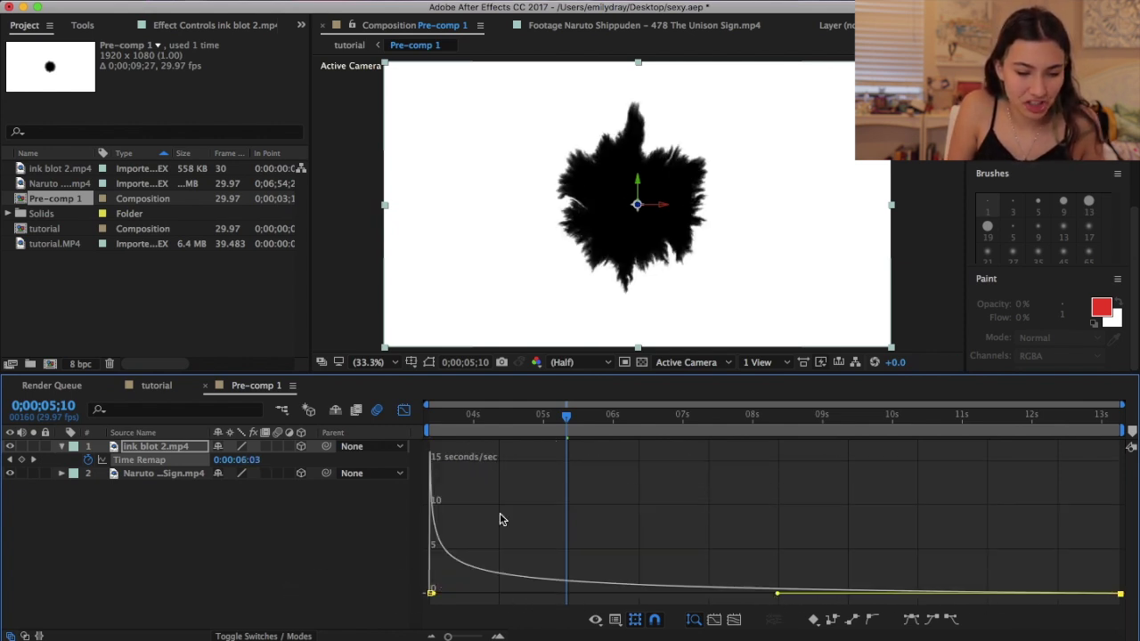
click(403, 409)
Step: Set the Naruto clip's track matte to Luma Inverted so it uses the ink blot layer above, viewed at 0;00;03;11
click(430, 414)
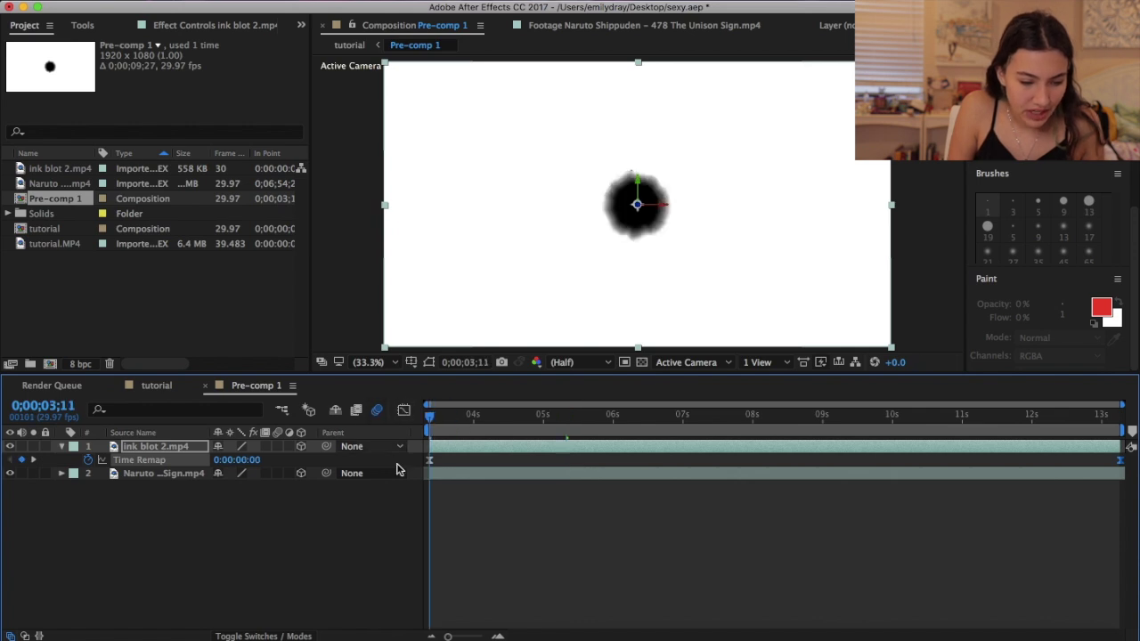
click(278, 636)
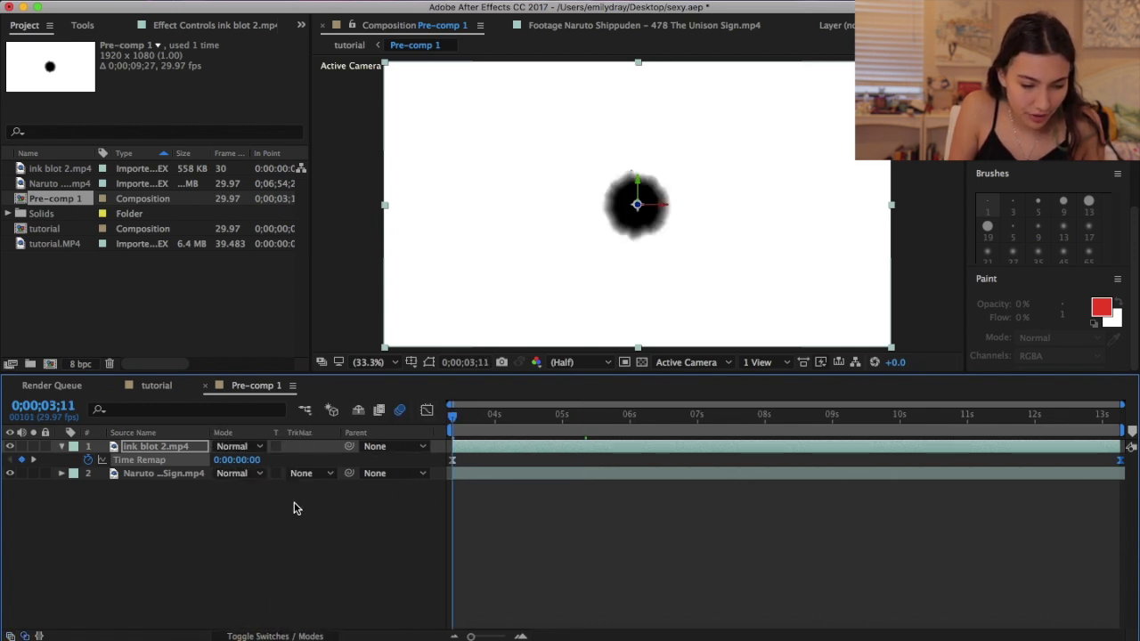
click(307, 473)
click(406, 559)
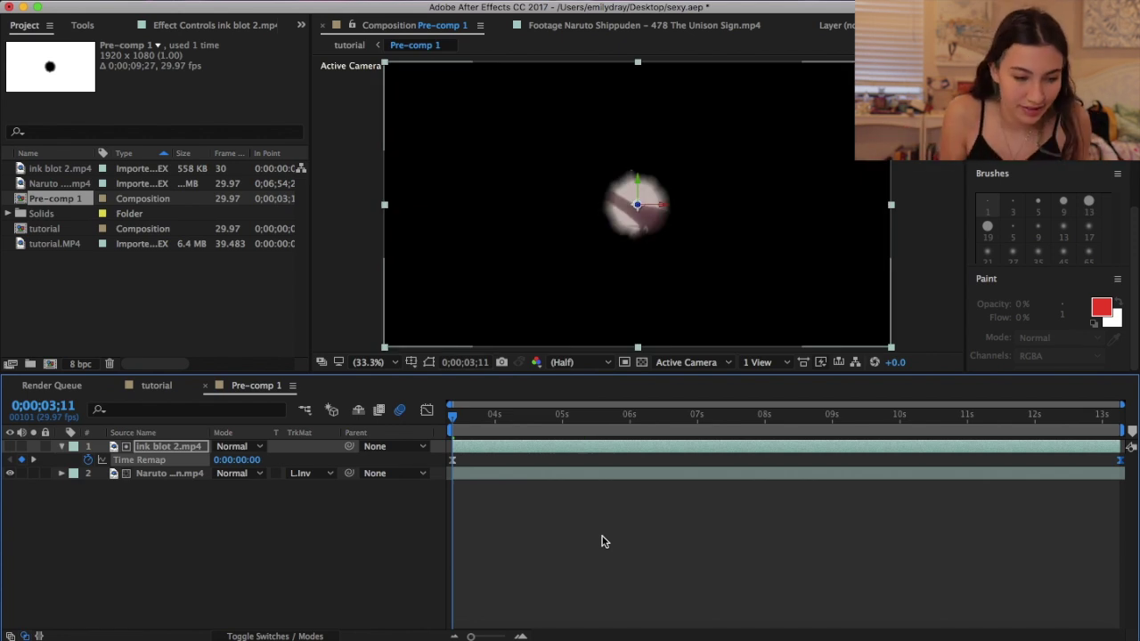
Step: Check the ink-shaped reveal at 0;00;11;21 and adjust the Scale of the ink blot 2.mp4 layer
click(1010, 414)
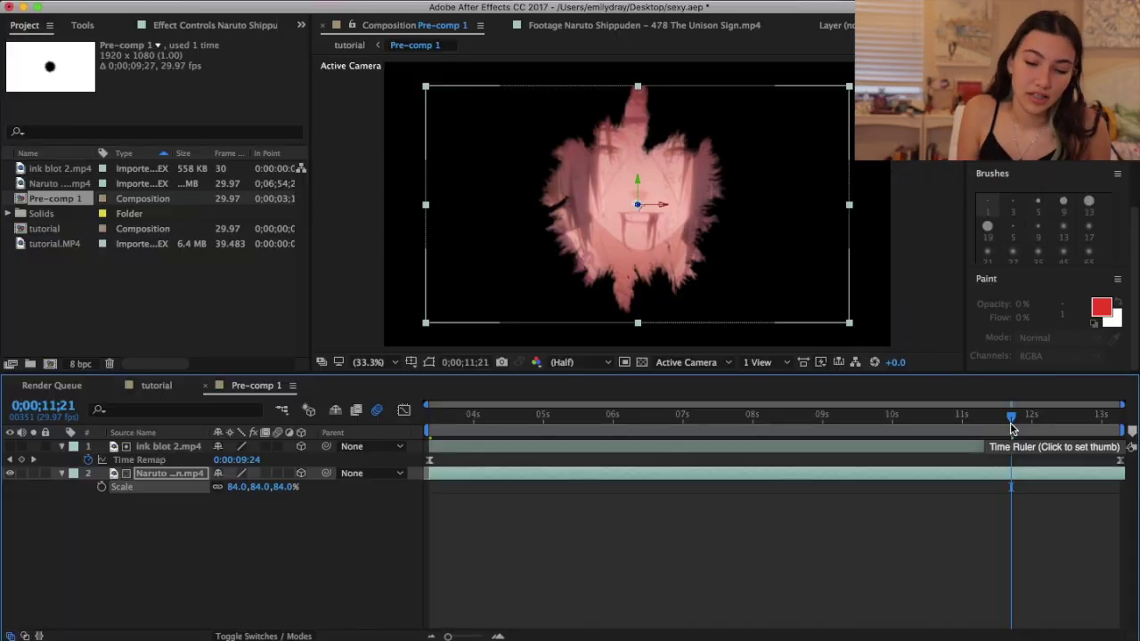
click(948, 443)
key(s)
drag(298, 460, 320, 463)
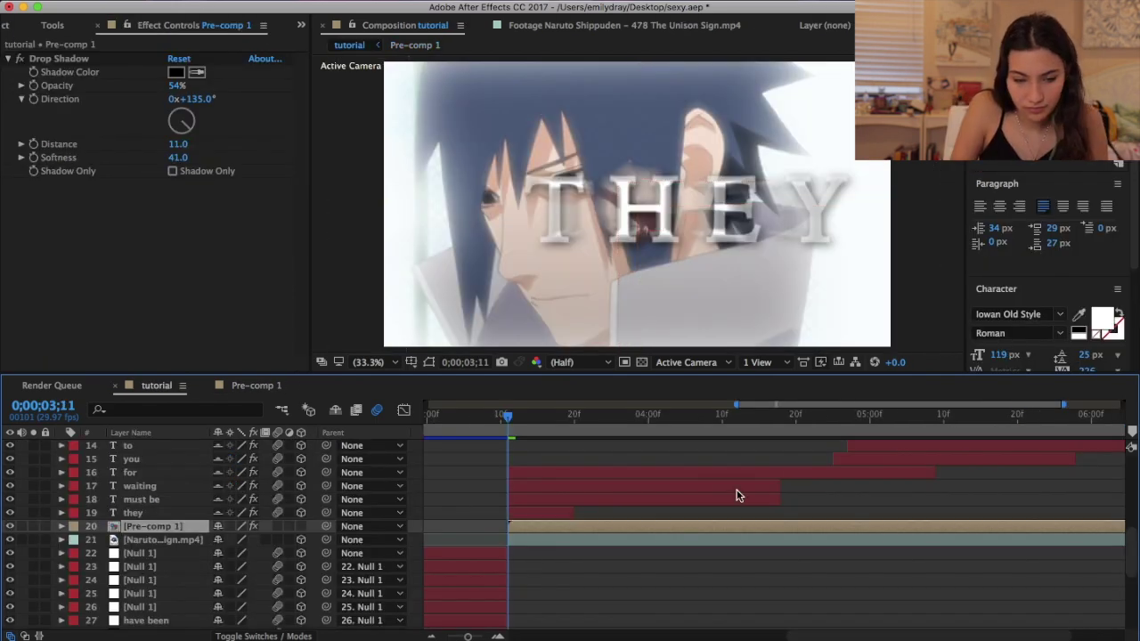
right_click(739, 491)
click(509, 417)
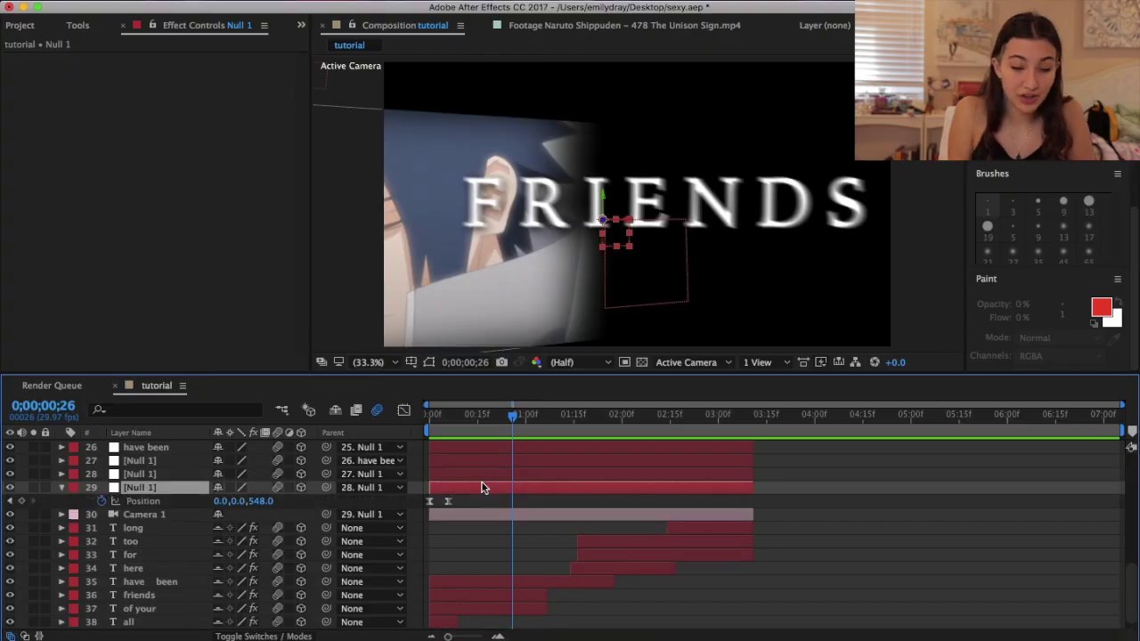
Step: Reveal the Position keyframes of the nulls on layers 27 and 28 and examine how their timing overlaps with the null on layer 29
click(481, 475)
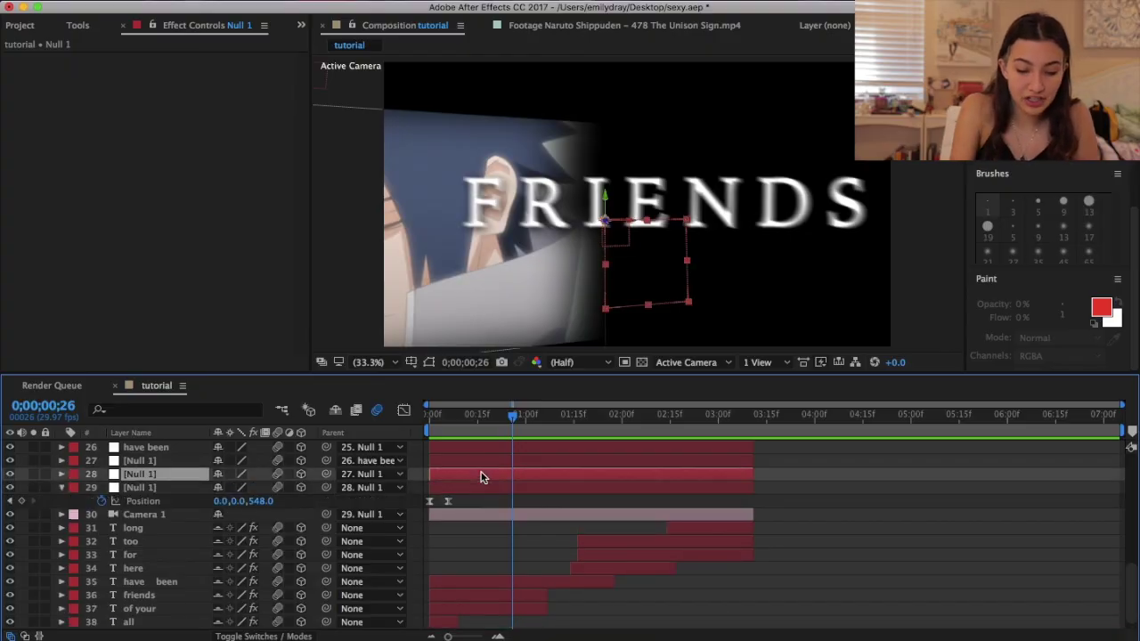
key(p)
click(481, 461)
key(p)
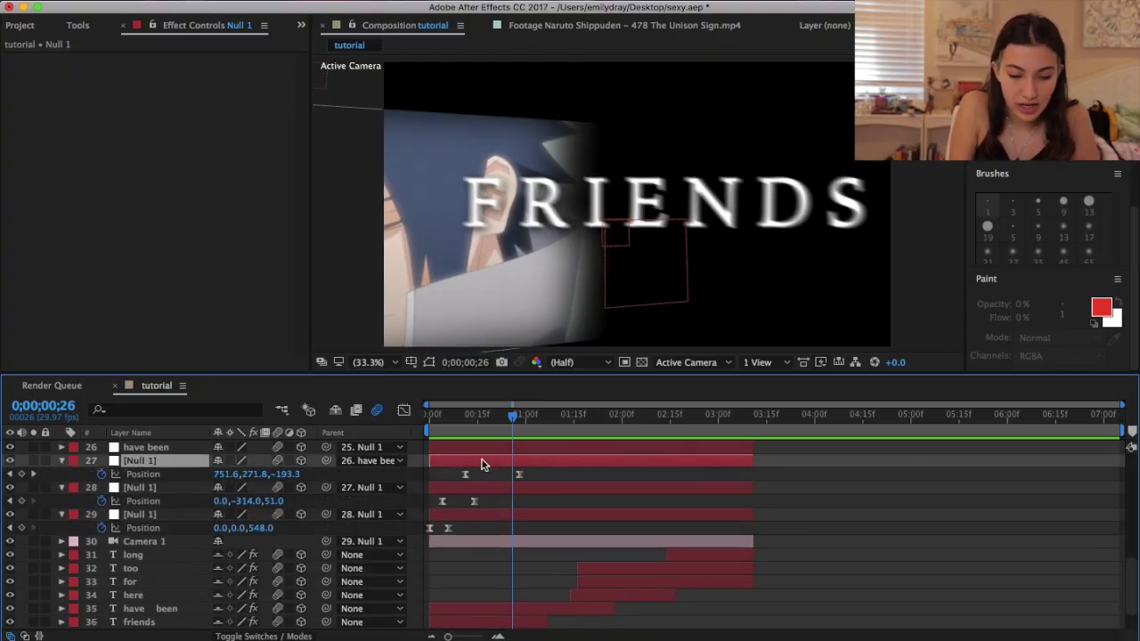
key(equal)
key(equal)
scroll(482, 465, left, 4)
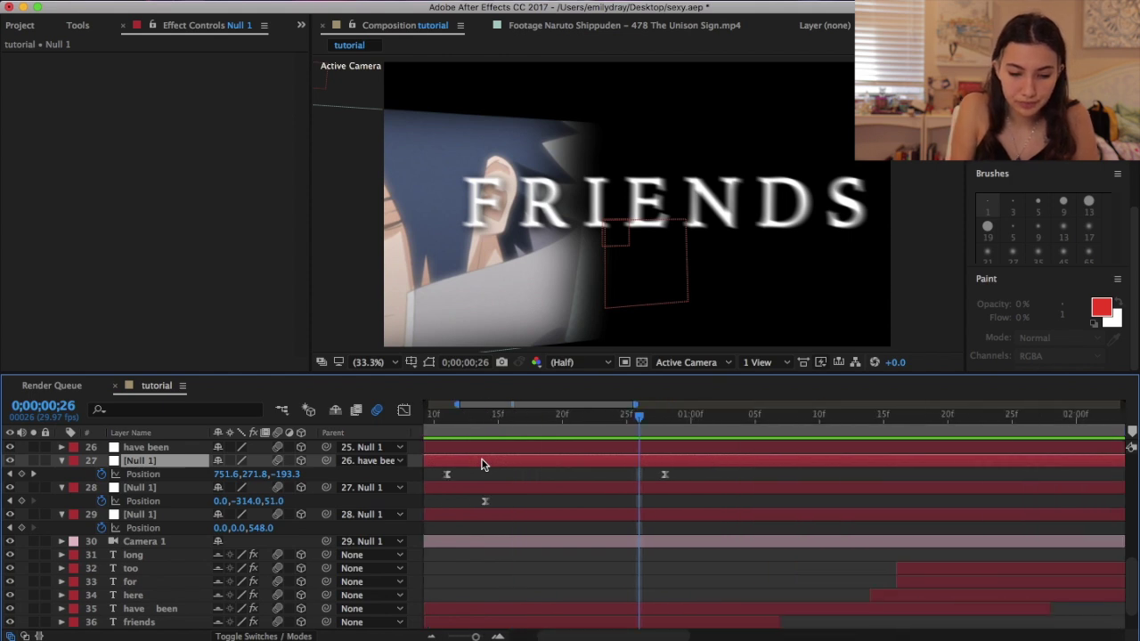
scroll(481, 465, down, 1)
click(485, 428)
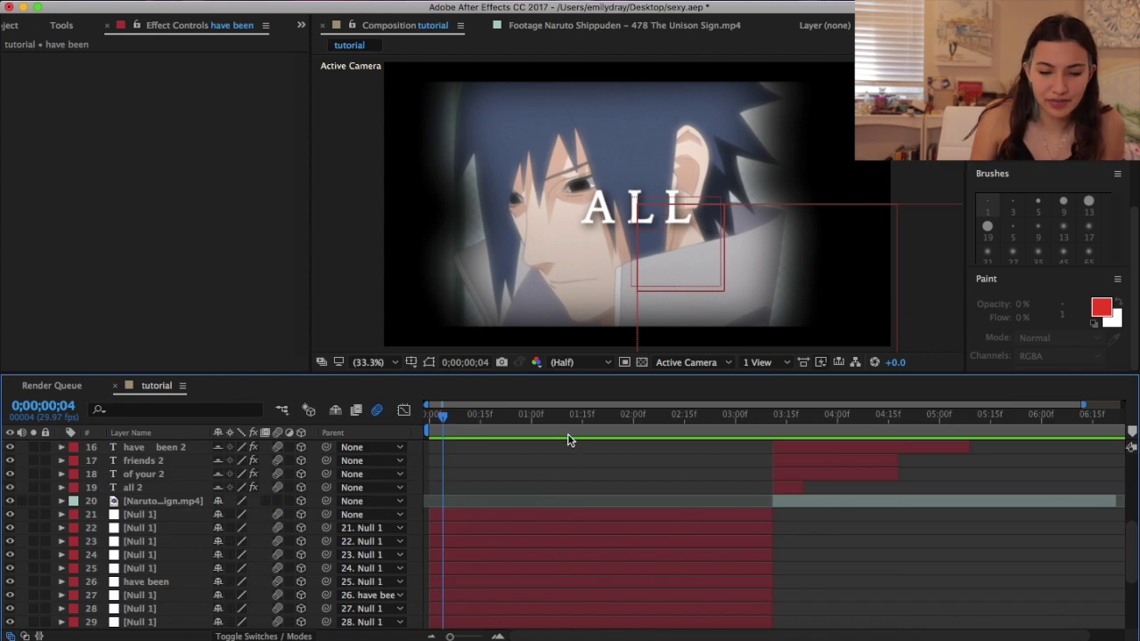
Step: Review the animation at 0;00;01;11, just after the loop point at 0;00;03;20, and at 0;00;02;27
click(568, 435)
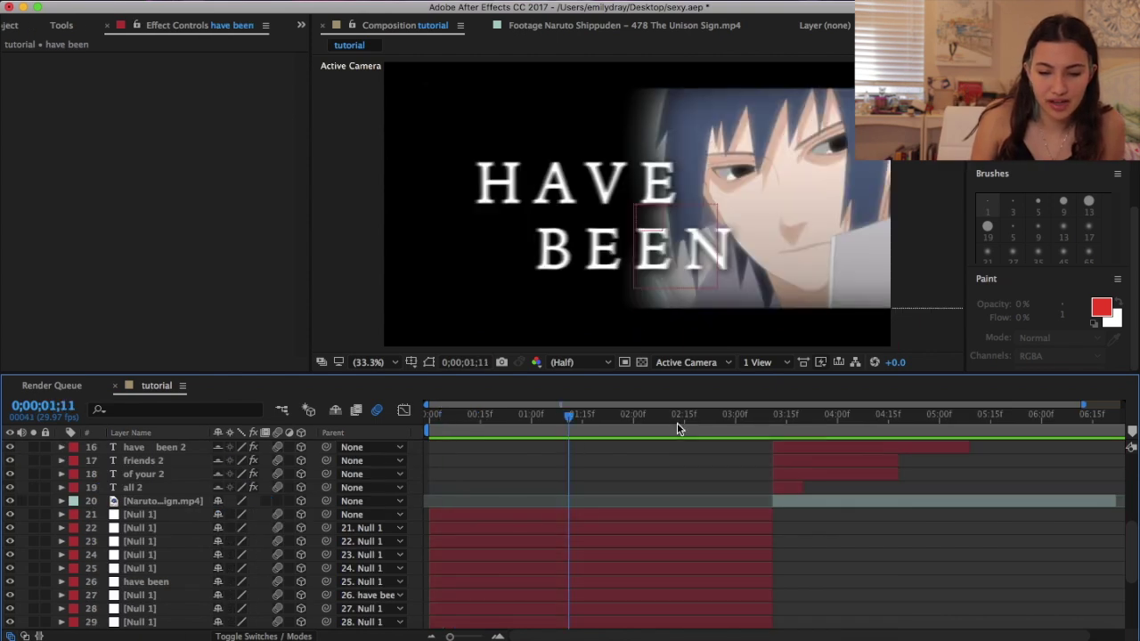
click(804, 421)
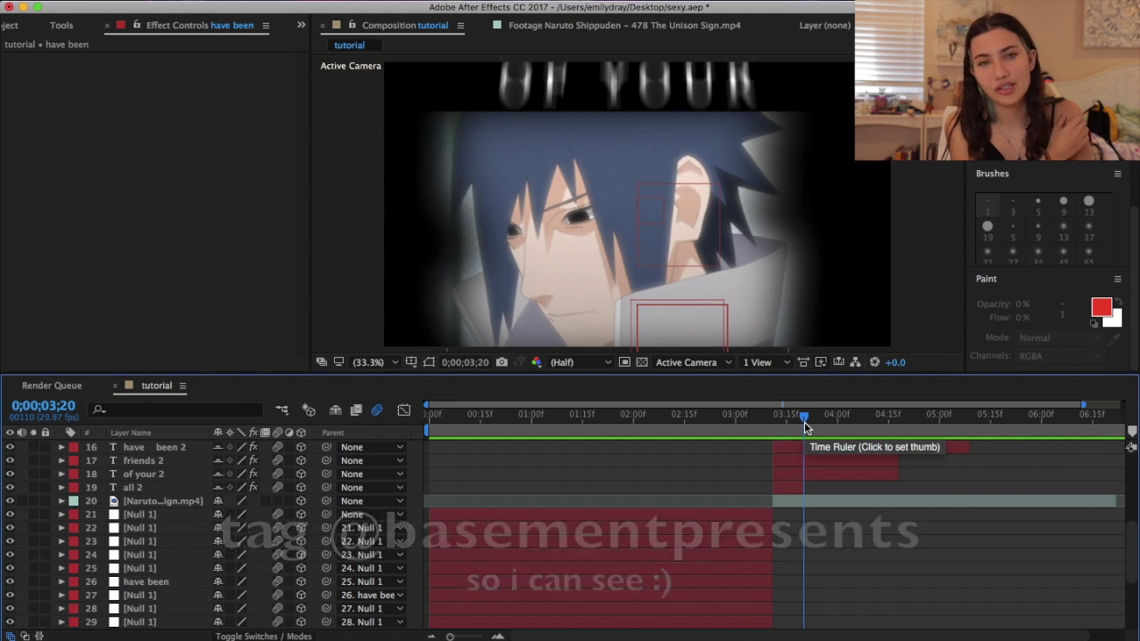
click(727, 420)
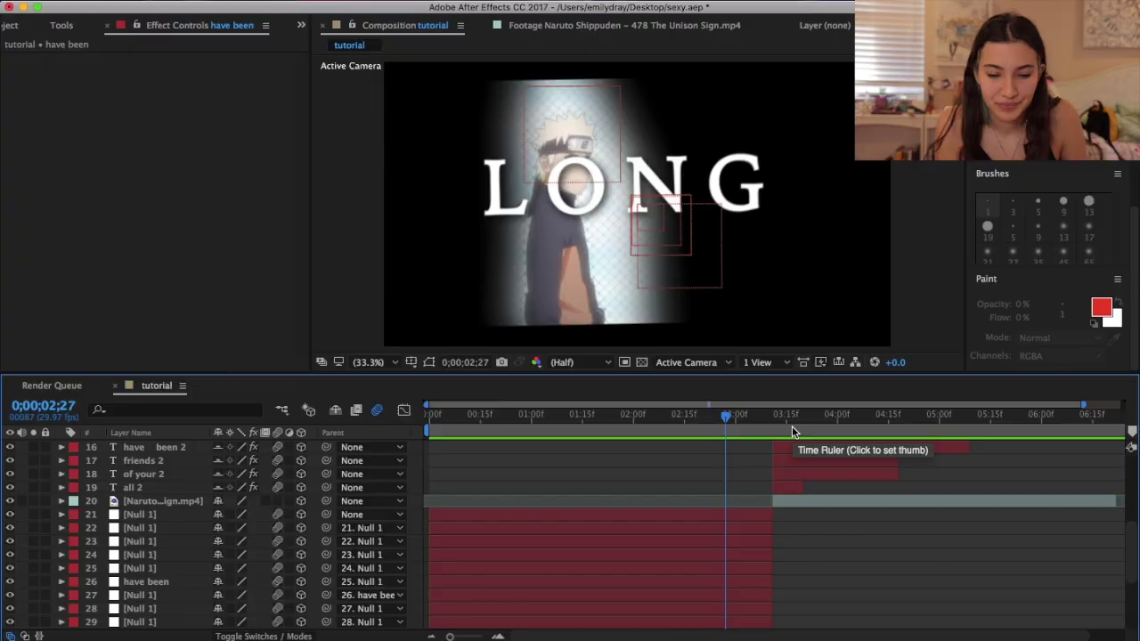